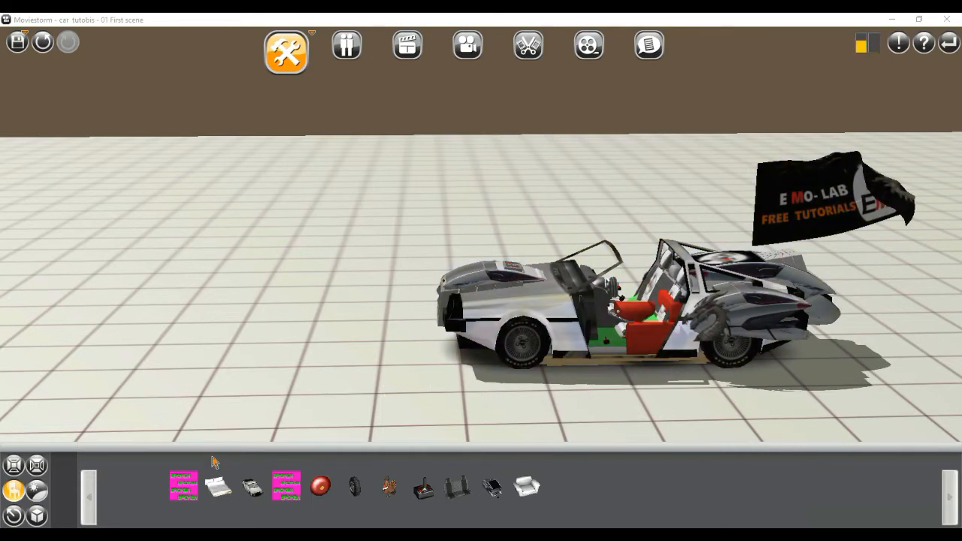
Step: Place the Bed Kingsize 01 Ash prop on the floor in front of the car and switch it to the CoverPillow_Left_Tint variant
{"action": "left_click", "coordinate": [218, 487]}
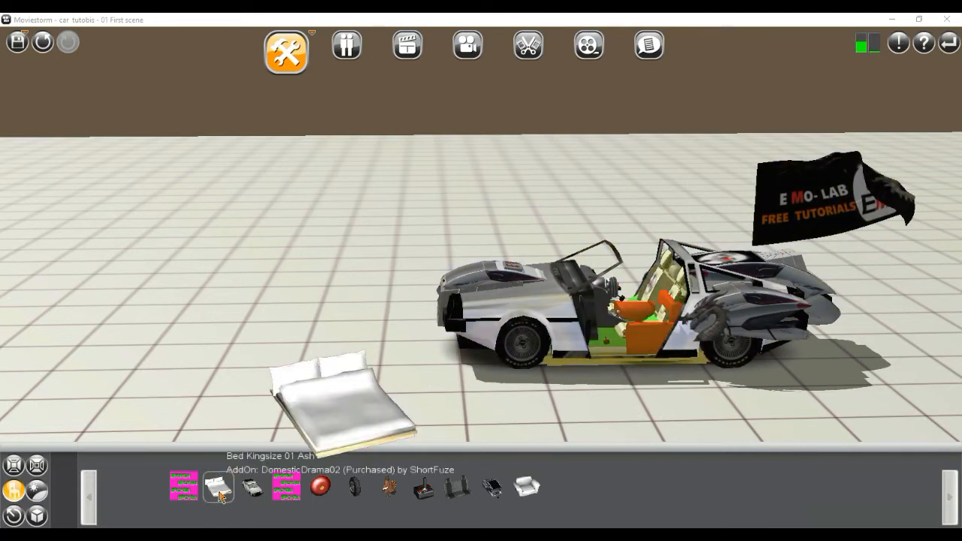
{"action": "left_click", "coordinate": [160, 376]}
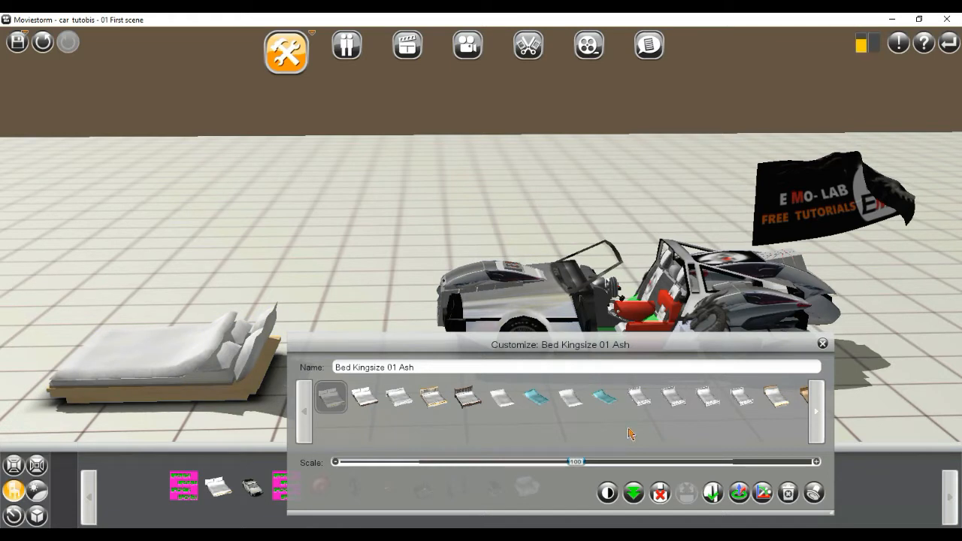
{"action": "mouse_move", "coordinate": [640, 407]}
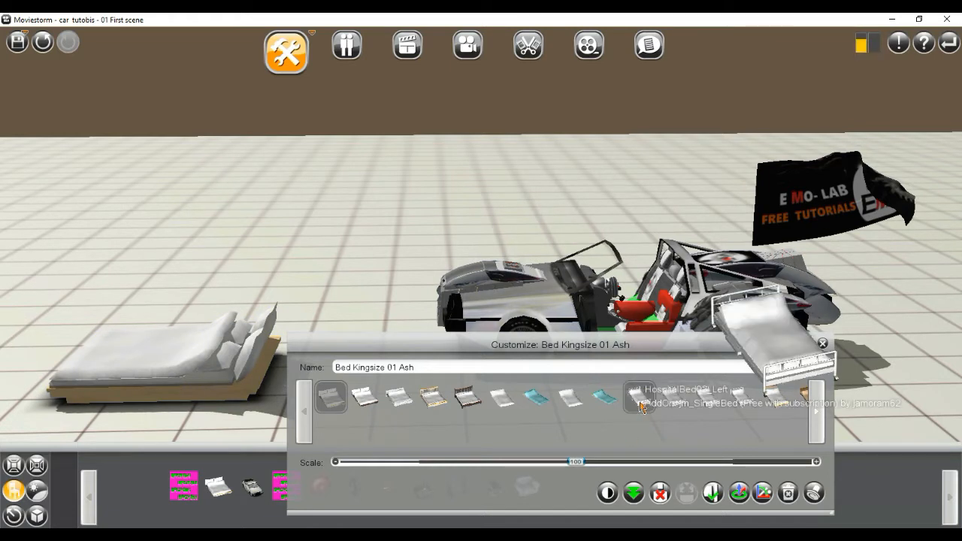
{"action": "mouse_move", "coordinate": [608, 407]}
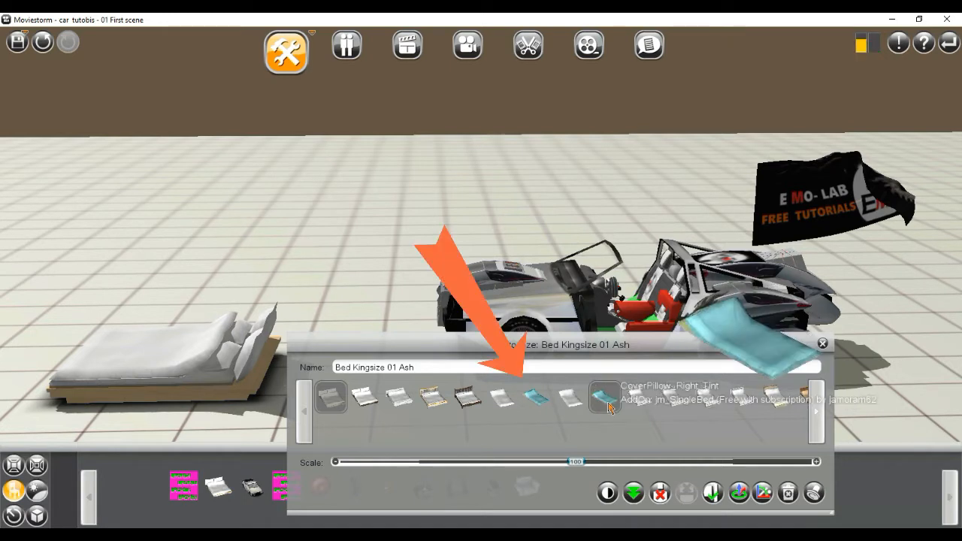
{"action": "mouse_move", "coordinate": [578, 407]}
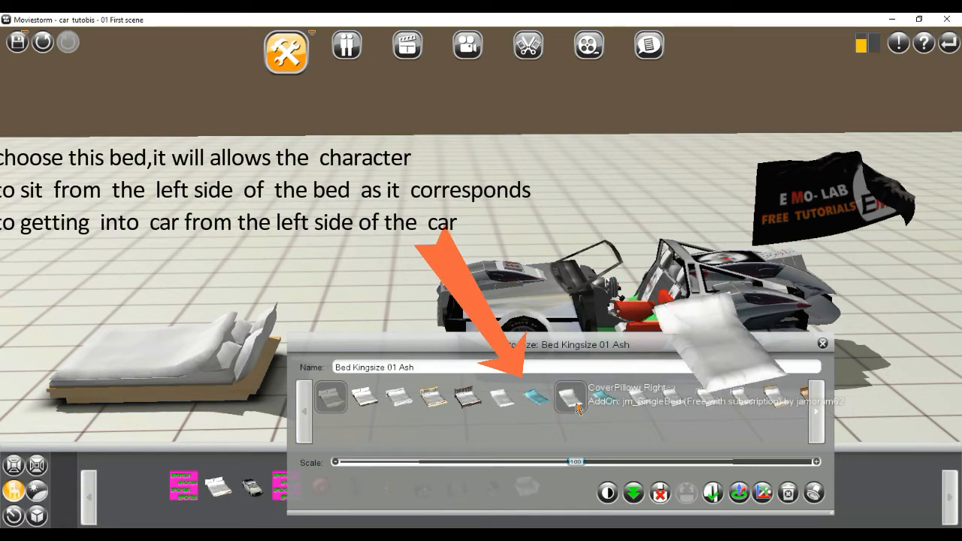
{"action": "mouse_move", "coordinate": [535, 406]}
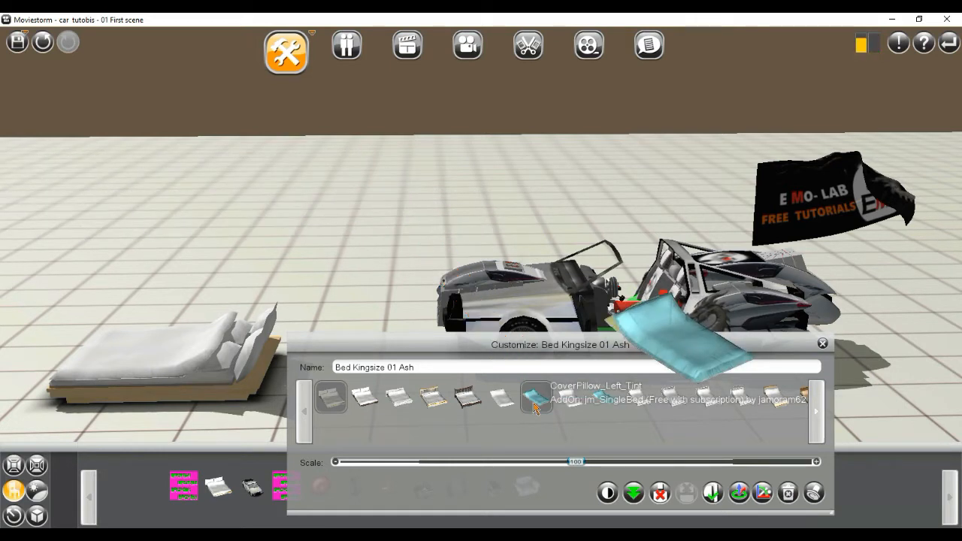
{"action": "left_click", "coordinate": [535, 406]}
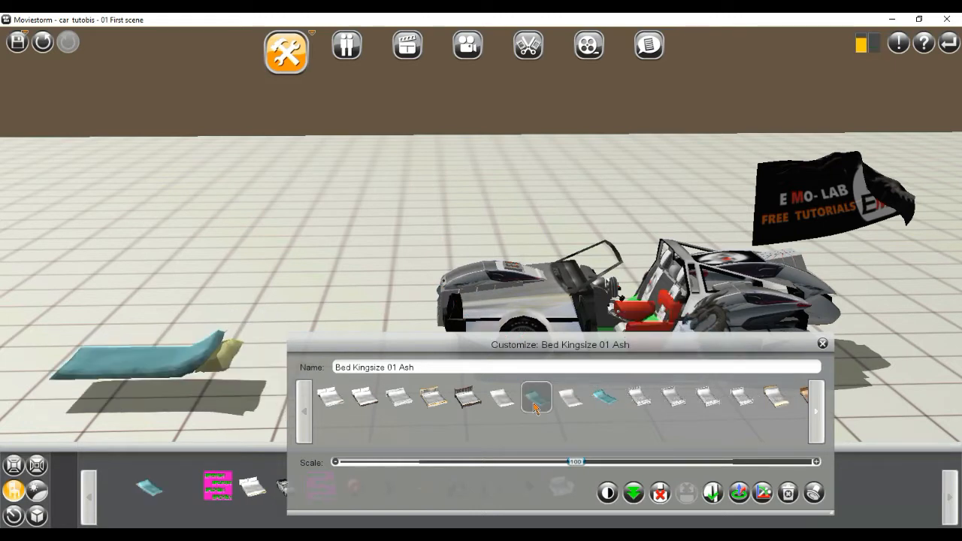
{"action": "left_click", "coordinate": [822, 344]}
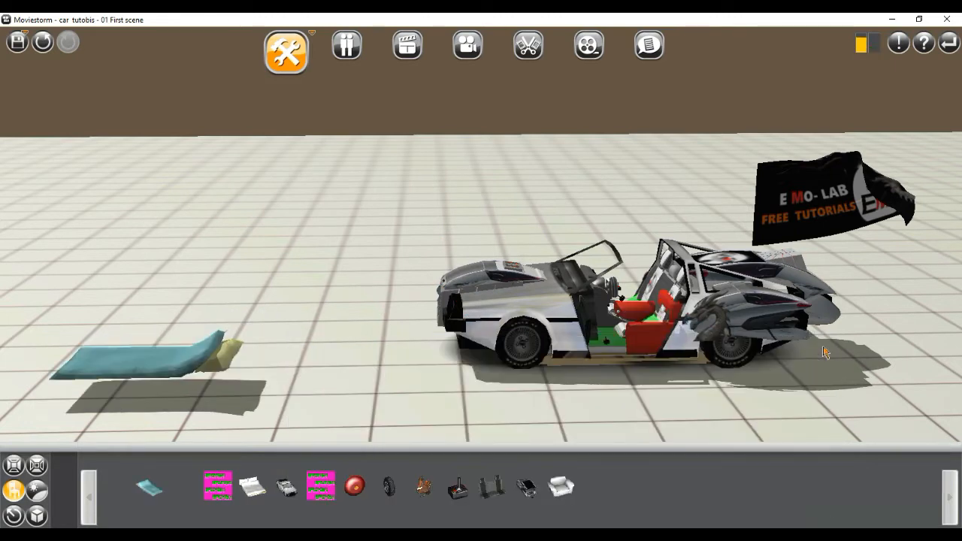
Step: Place a Chair_Lounge_Singleseater_04 Tintable between the bed and the car in its orange variant, with its seat facing the viewer
{"action": "middle_click_drag", "start_coordinate": [188, 366], "coordinate": [221, 359]}
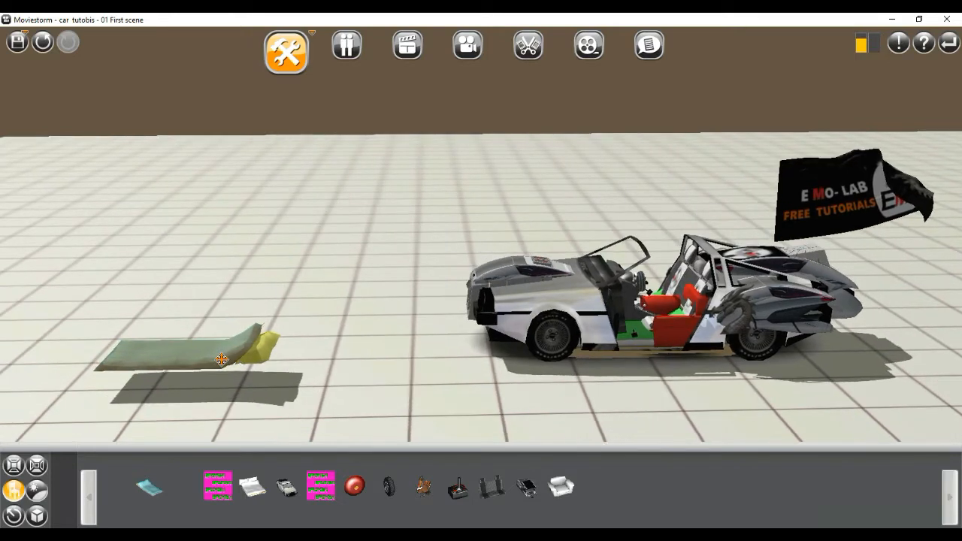
{"action": "right_click_drag", "start_coordinate": [331, 376], "coordinate": [332, 392]}
{"action": "mouse_move", "coordinate": [333, 388]}
{"action": "middle_mouse_down"}
{"action": "mouse_move", "coordinate": [311, 372]}
{"action": "mouse_move", "coordinate": [315, 380]}
{"action": "middle_mouse_up"}
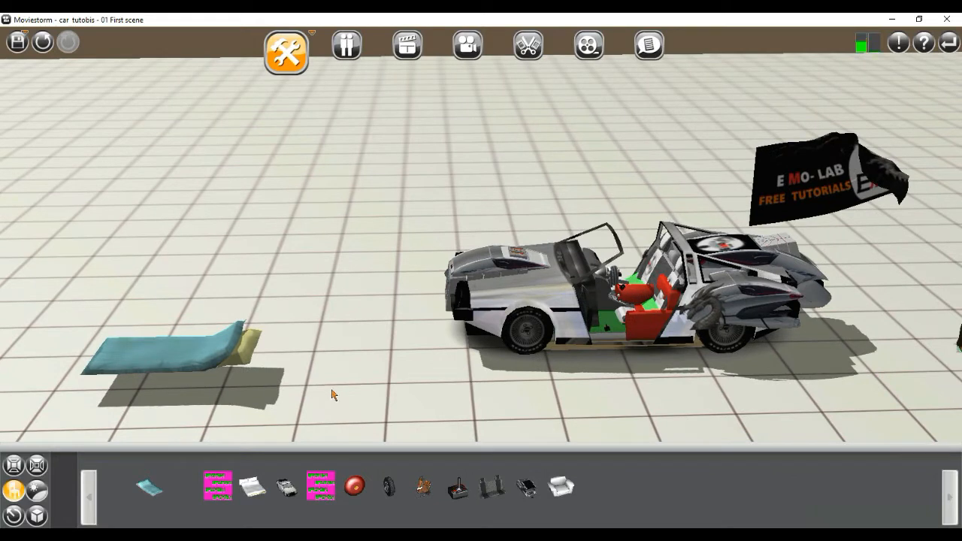
{"action": "mouse_move", "coordinate": [565, 494]}
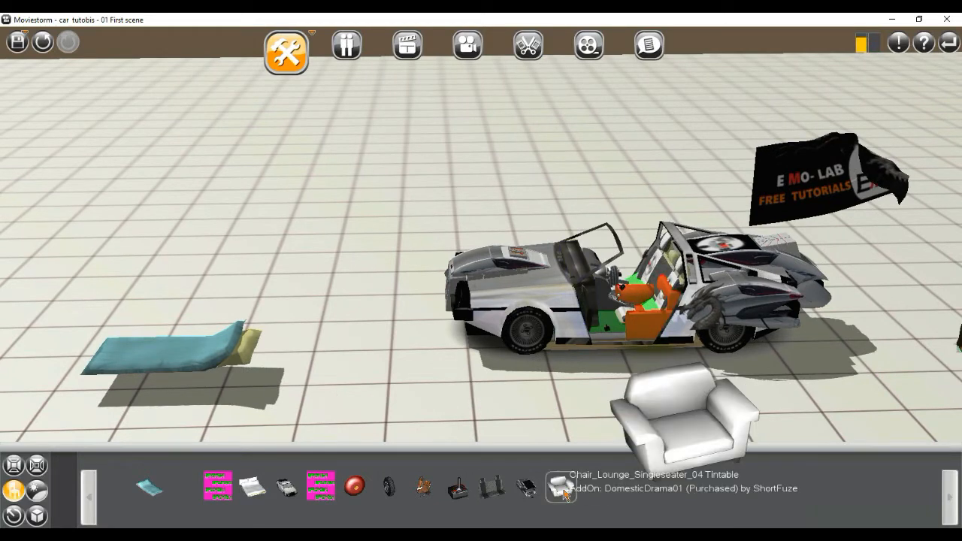
{"action": "left_click_drag", "start_coordinate": [565, 492], "coordinate": [343, 384]}
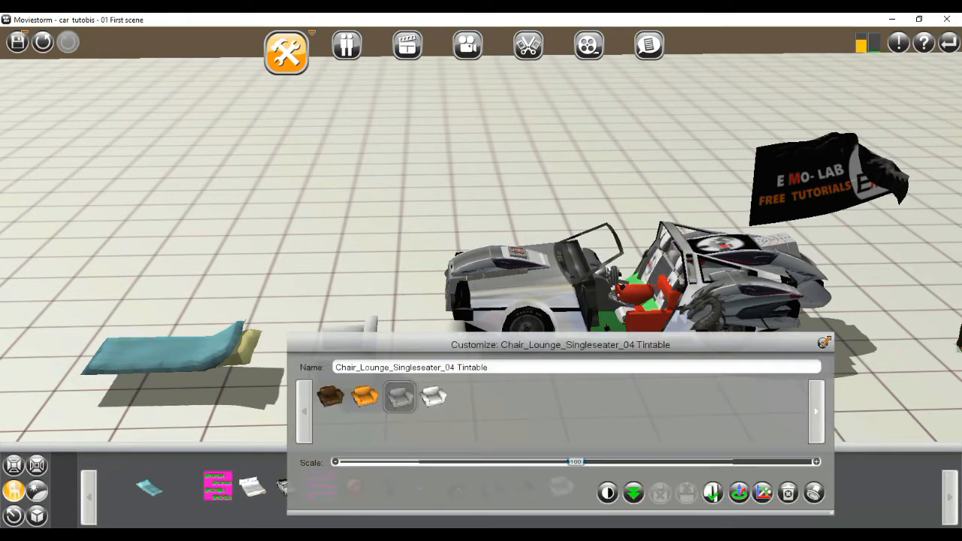
{"action": "left_click", "coordinate": [365, 397]}
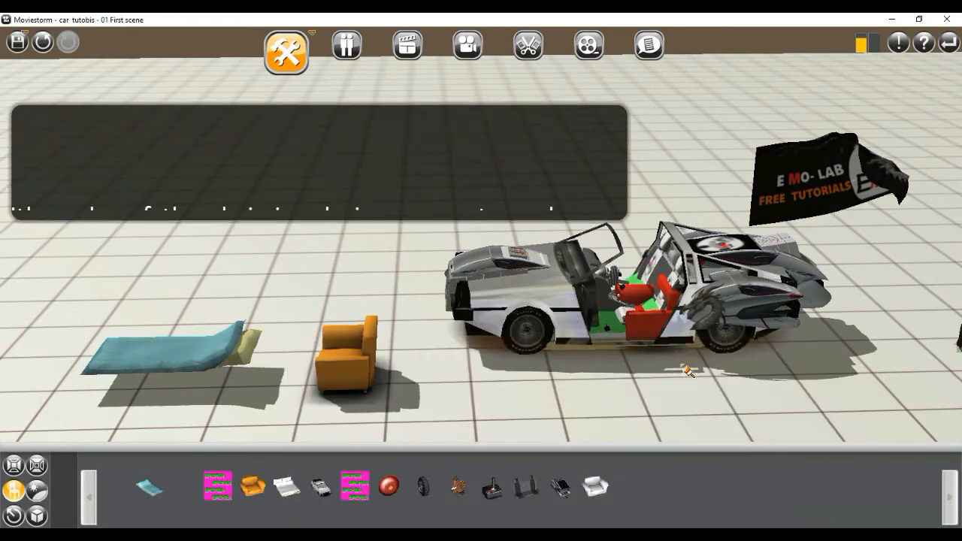
{"action": "double_click", "coordinate": [359, 388]}
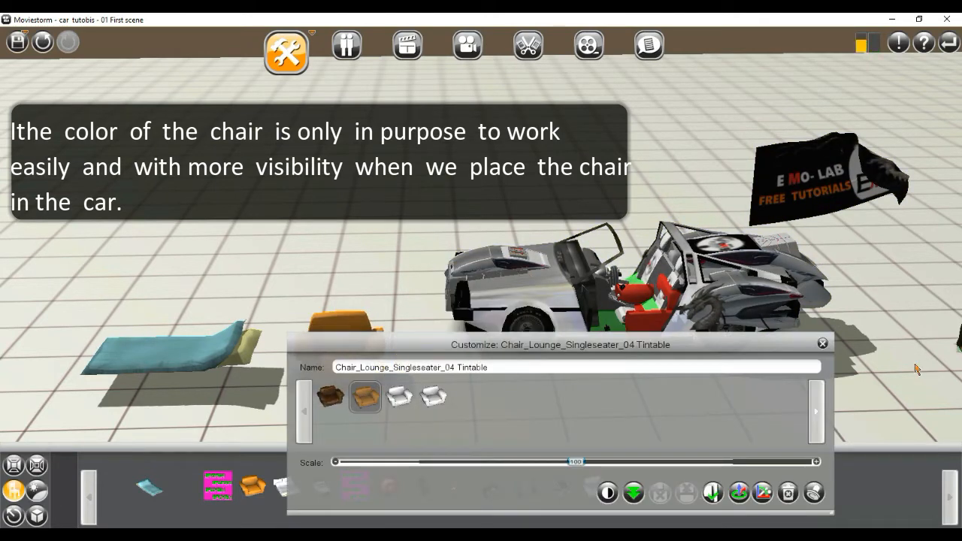
{"action": "left_click", "coordinate": [822, 344]}
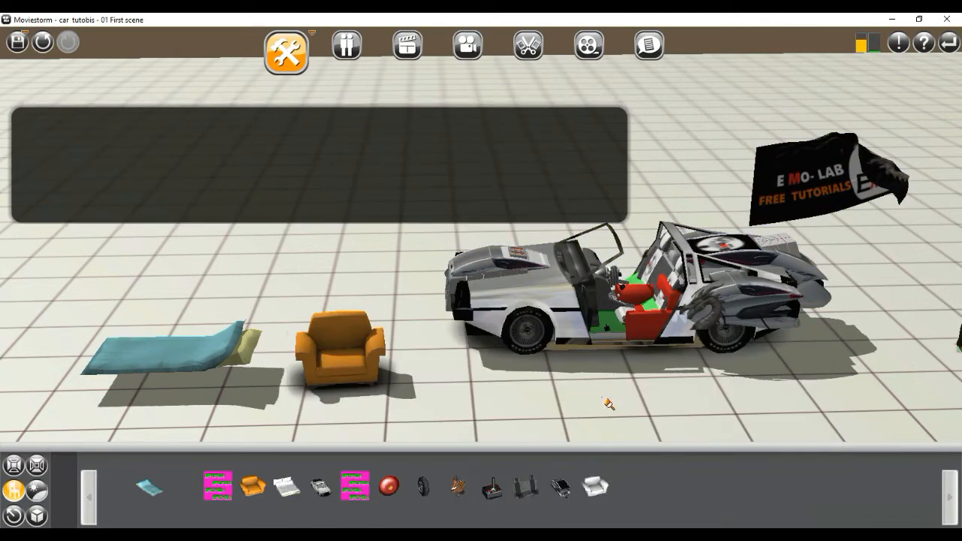
Step: Place two Prim_Sphere_01 props on the floor in front of the bed, each at scale 22
{"action": "left_click_drag", "start_coordinate": [488, 408], "coordinate": [488, 404]}
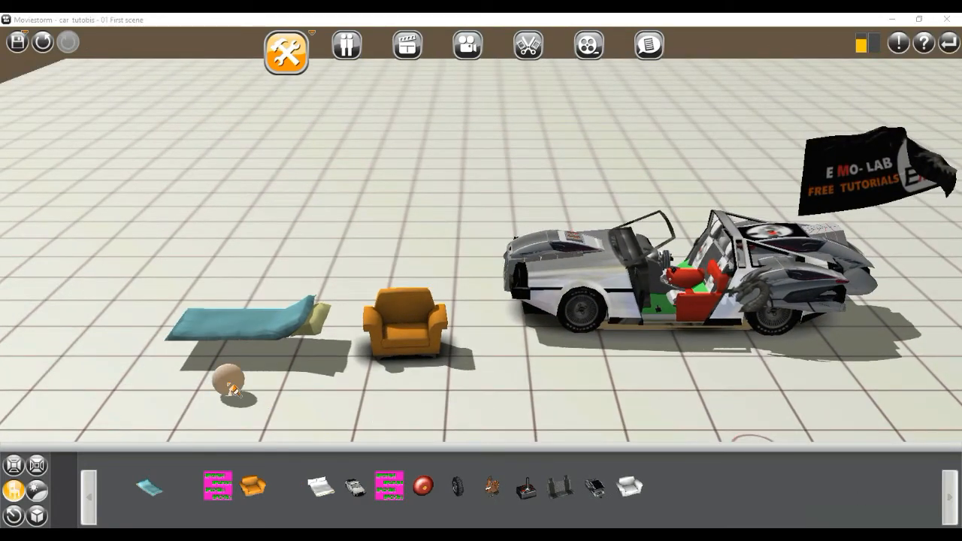
{"action": "left_click", "coordinate": [229, 384]}
{"action": "double_click", "coordinate": [231, 387]}
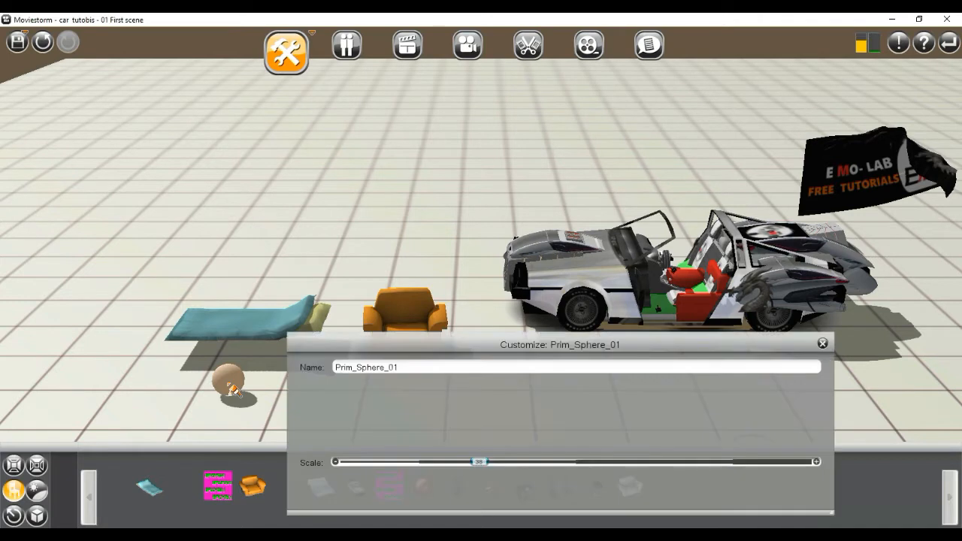
{"action": "left_click_drag", "start_coordinate": [478, 463], "coordinate": [425, 463]}
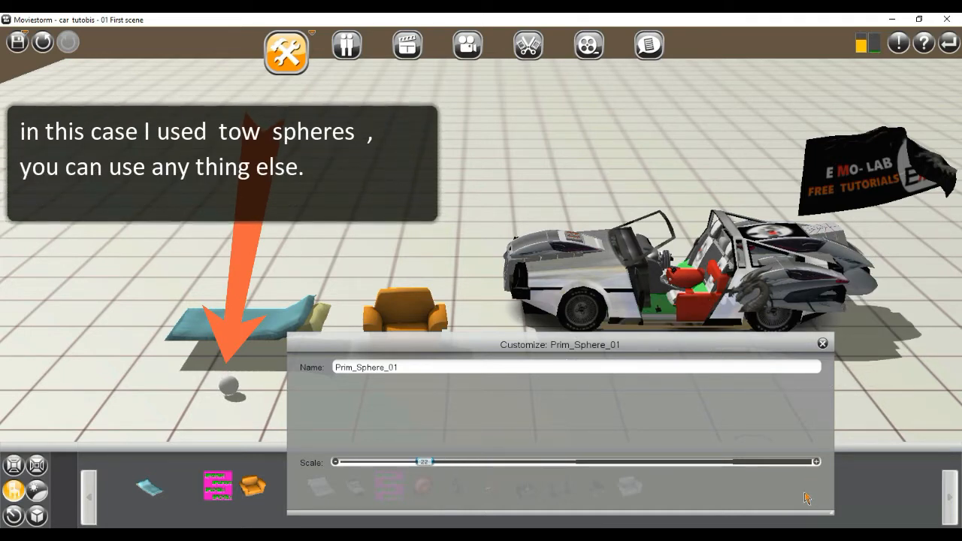
{"action": "left_click", "coordinate": [821, 343]}
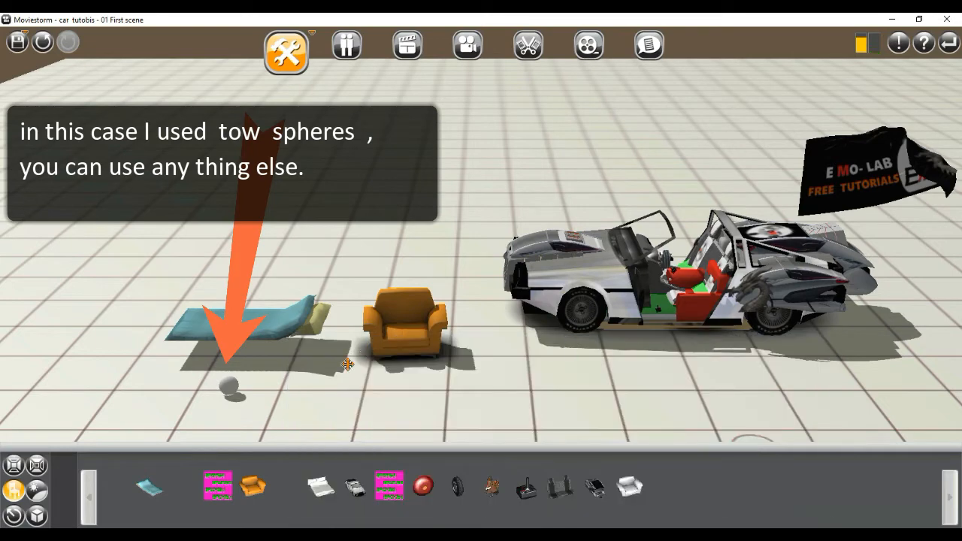
{"action": "left_click", "coordinate": [293, 386]}
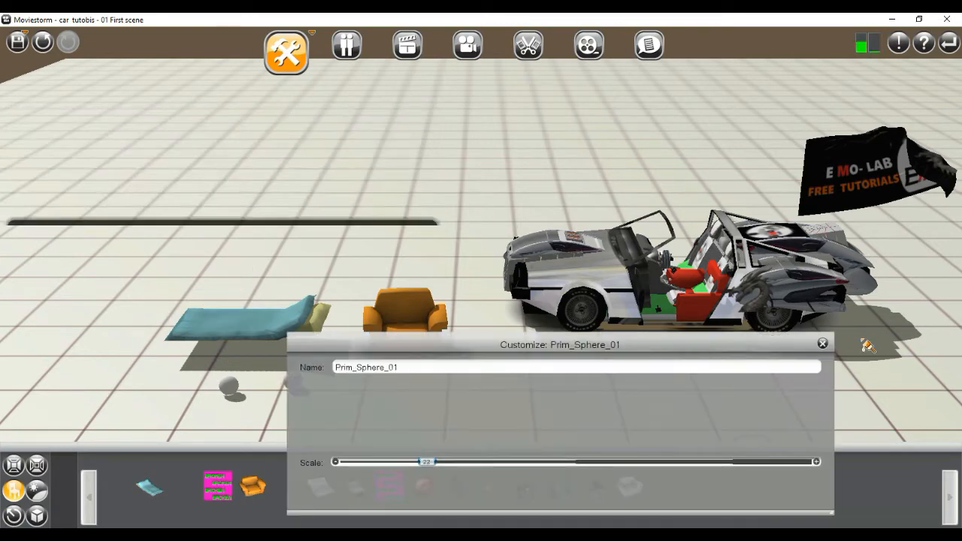
{"action": "left_click", "coordinate": [821, 343]}
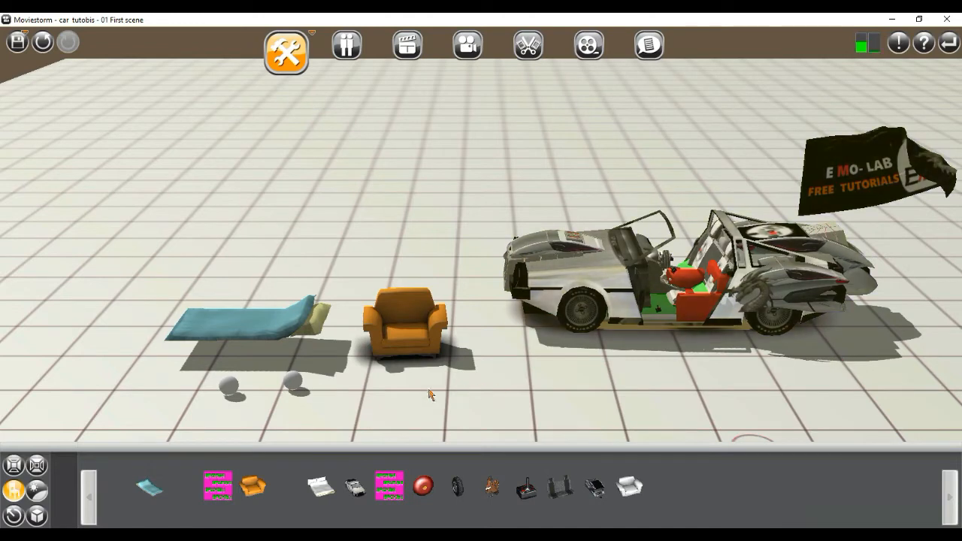
Step: Delete the orange lounge chair and the bed standing on the floor in front of the car
{"action": "left_click_drag", "start_coordinate": [427, 389], "coordinate": [467, 385]}
{"action": "scroll", "coordinate": [476, 401], "scroll_direction": "up", "scroll_amount": 2}
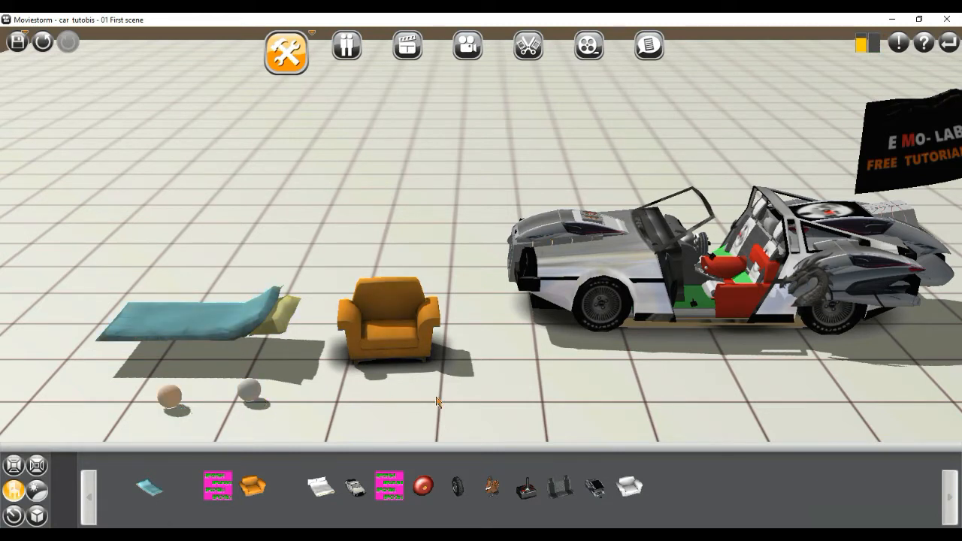
{"action": "left_click_drag", "start_coordinate": [705, 348], "coordinate": [589, 367]}
{"action": "scroll", "coordinate": [614, 393], "scroll_direction": "up", "scroll_amount": 2}
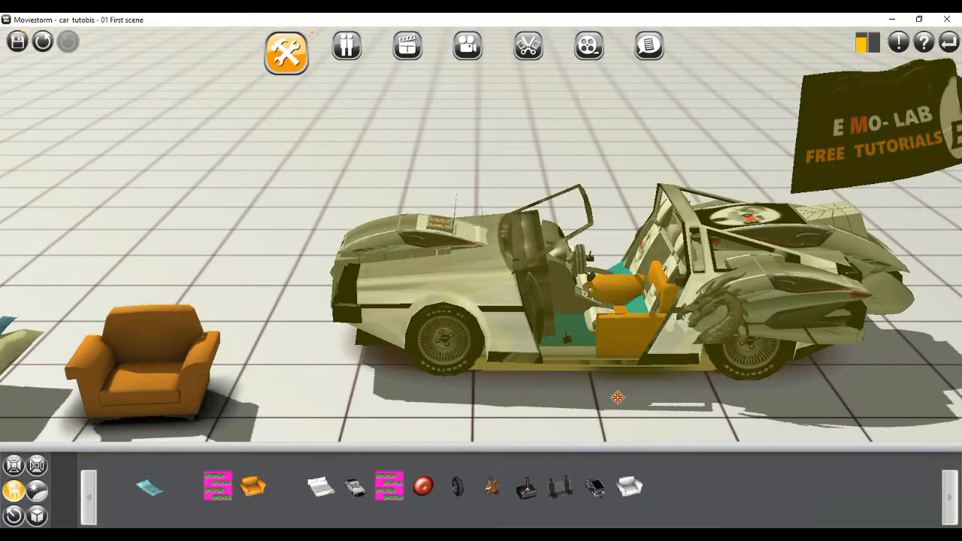
{"action": "double_click", "coordinate": [196, 400]}
{"action": "key", "text": "Delete"}
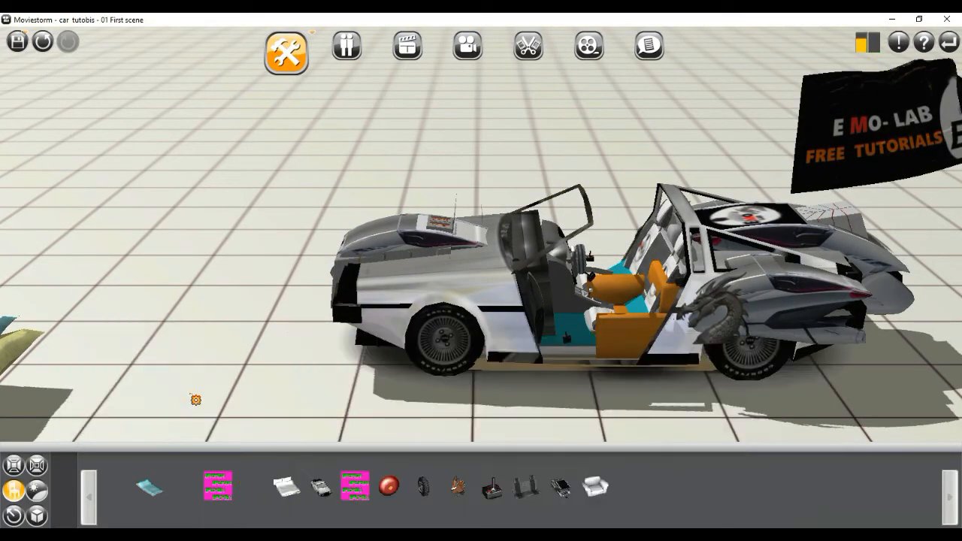
{"action": "key", "text": "Delete"}
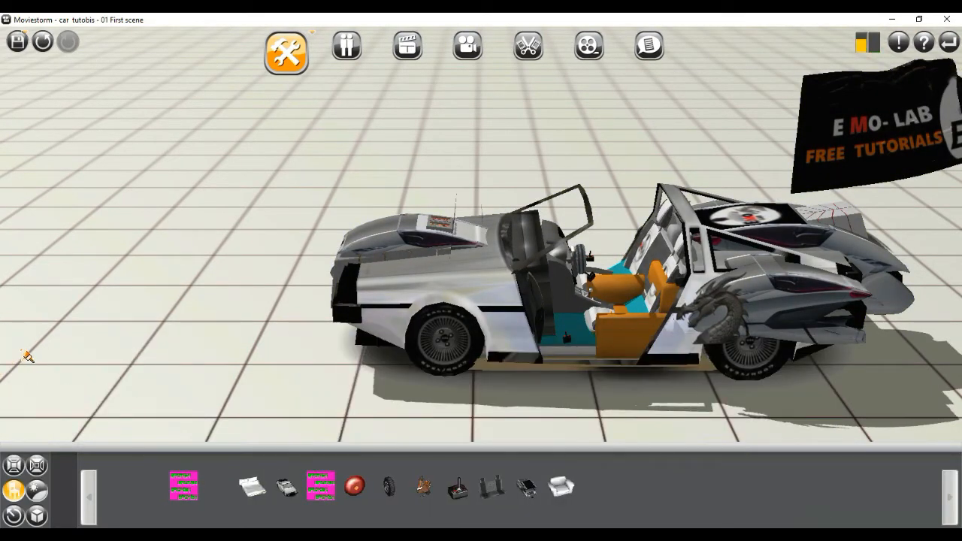
{"action": "left_click_drag", "start_coordinate": [662, 404], "coordinate": [586, 397]}
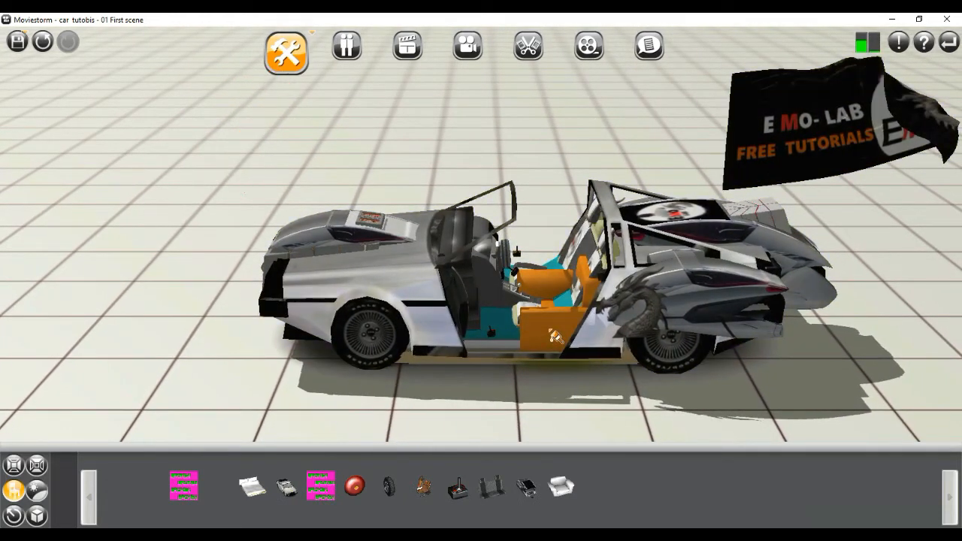
{"action": "left_click", "coordinate": [556, 336]}
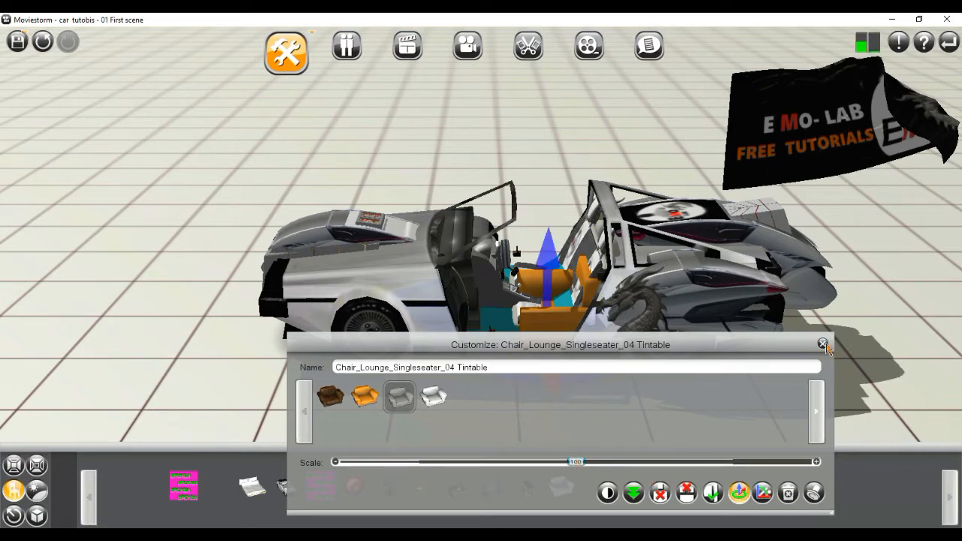
{"action": "left_click", "coordinate": [823, 344]}
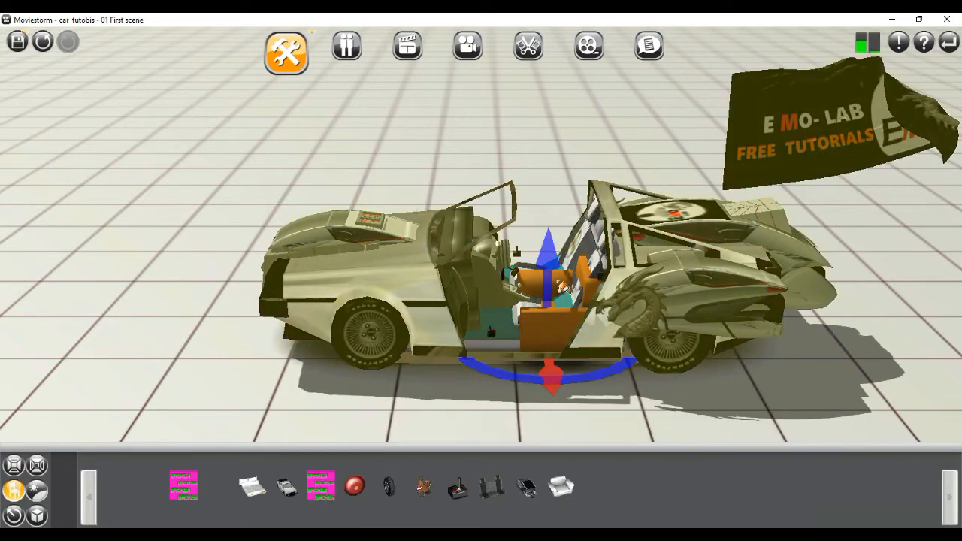
{"action": "left_click", "coordinate": [560, 339]}
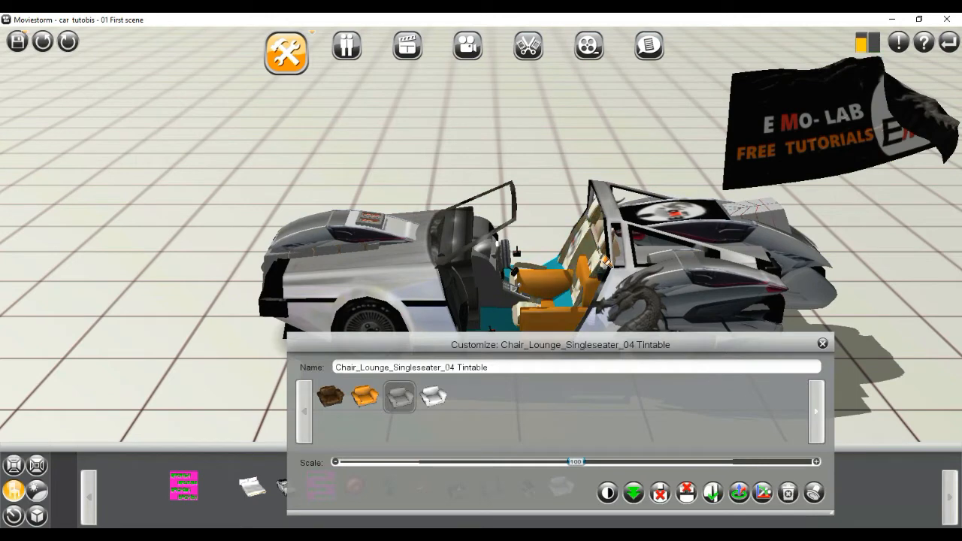
{"action": "right_click_drag", "start_coordinate": [617, 293], "coordinate": [607, 257]}
{"action": "left_click", "coordinate": [898, 518]}
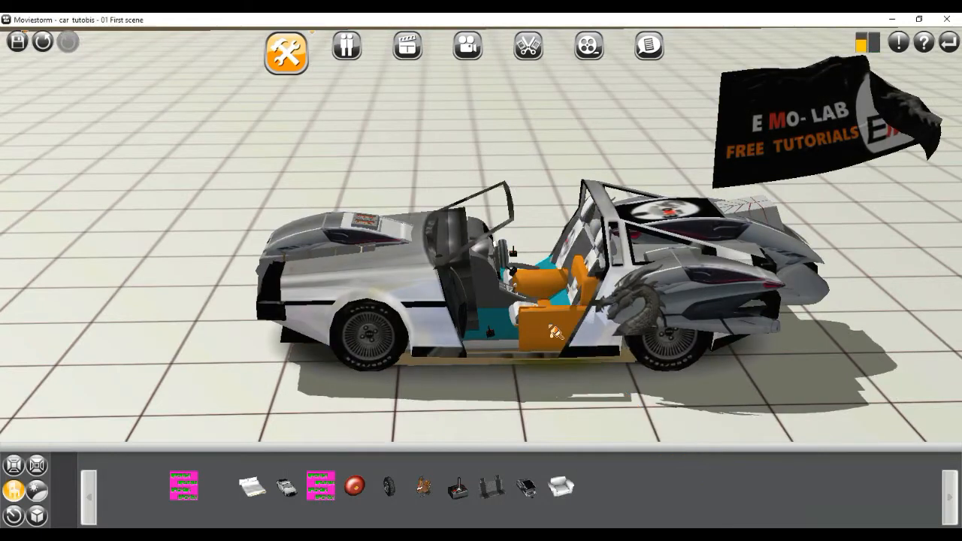
Step: Enable the movement handles on the lounge chair inside the car, lift it out and pull it beside the car's near side
{"action": "double_click", "coordinate": [555, 332]}
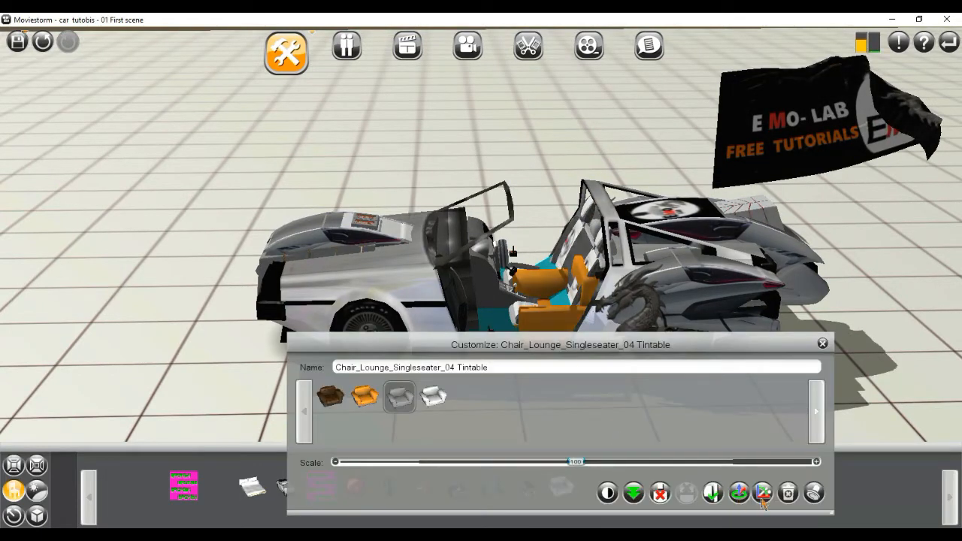
{"action": "left_click", "coordinate": [739, 492]}
{"action": "left_click", "coordinate": [822, 344]}
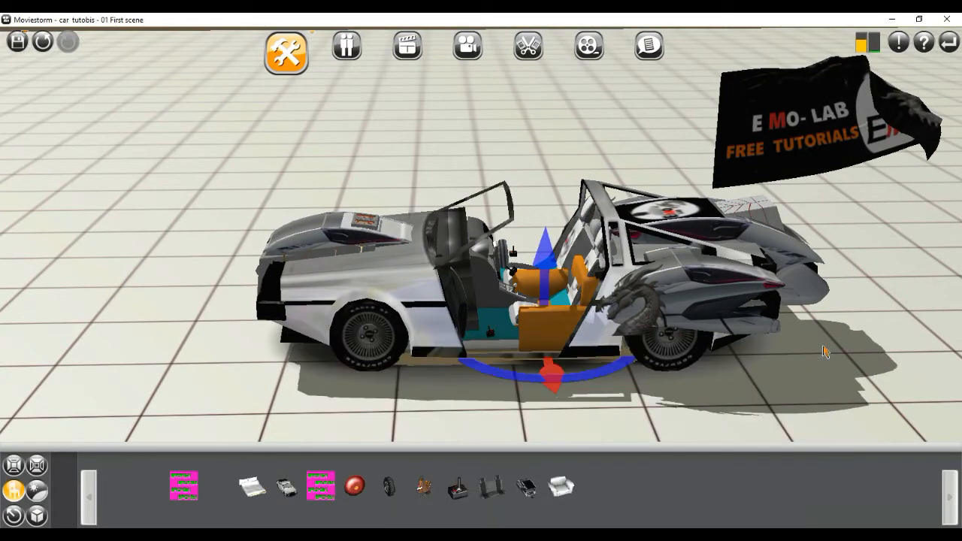
{"action": "left_click_drag", "start_coordinate": [548, 233], "coordinate": [563, 135]}
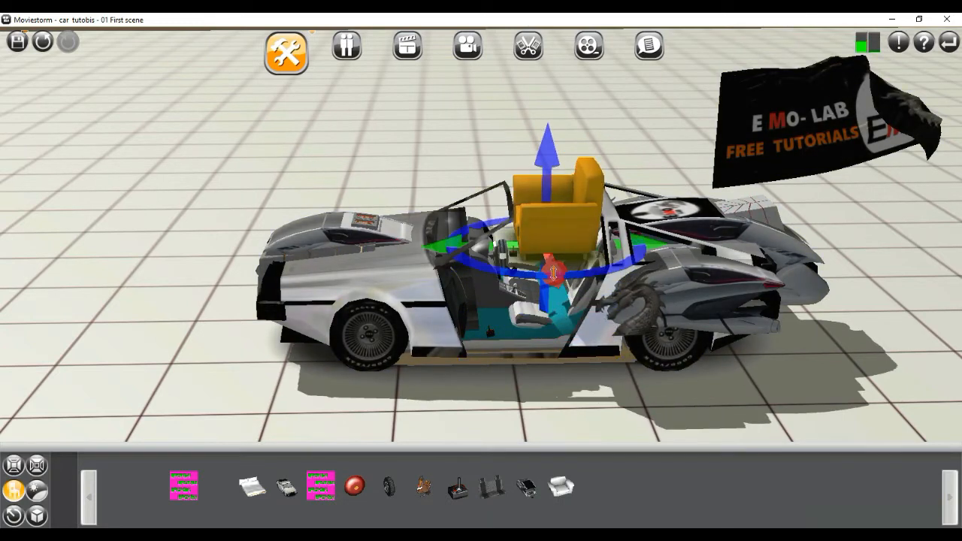
{"action": "left_click_drag", "start_coordinate": [553, 272], "coordinate": [579, 343]}
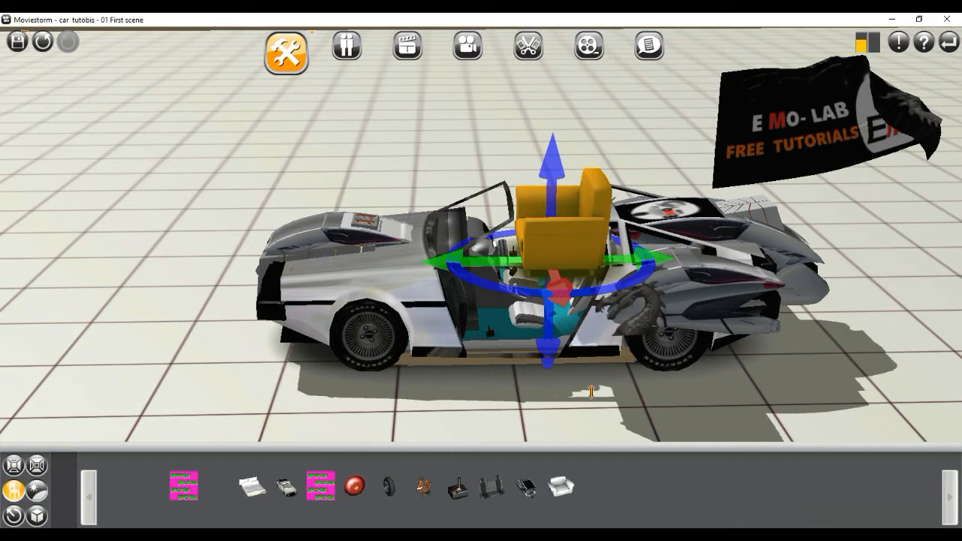
{"action": "left_click_drag", "start_coordinate": [557, 289], "coordinate": [595, 398]}
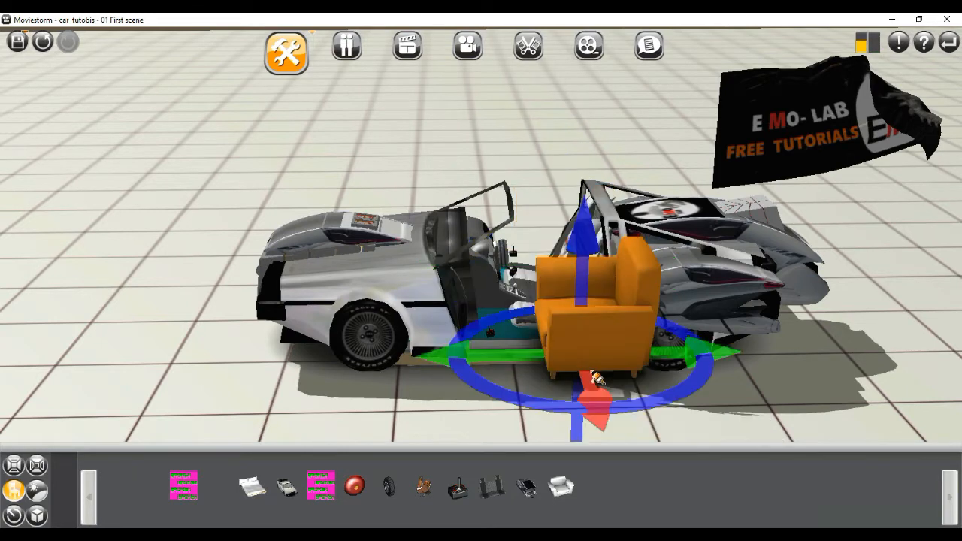
Step: Lift the orange lounge chair over the car, lower it and slide it into the interior so it sinks into the driver's seat
{"action": "right_click_drag", "start_coordinate": [774, 400], "coordinate": [794, 385]}
{"action": "left_click_drag", "start_coordinate": [833, 378], "coordinate": [865, 367]}
{"action": "right_click_drag", "start_coordinate": [565, 398], "coordinate": [569, 402]}
{"action": "left_click_drag", "start_coordinate": [778, 389], "coordinate": [635, 283]}
{"action": "right_click_drag", "start_coordinate": [768, 365], "coordinate": [694, 351]}
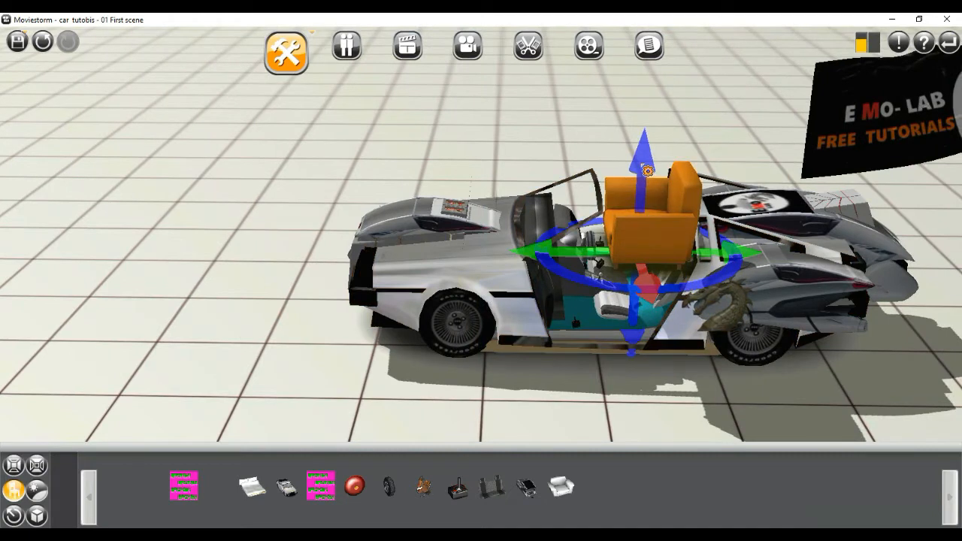
{"action": "left_click_drag", "start_coordinate": [633, 194], "coordinate": [621, 288]}
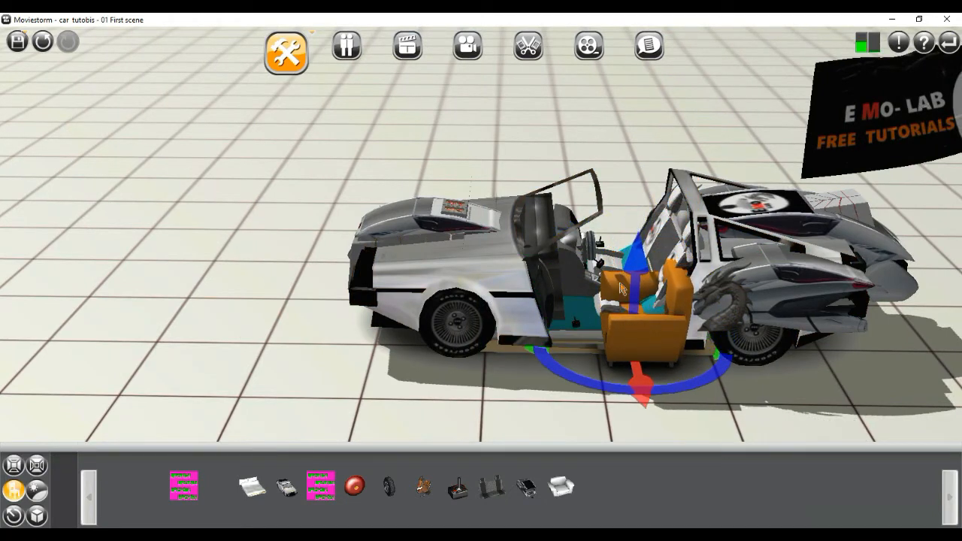
{"action": "left_click_drag", "start_coordinate": [642, 378], "coordinate": [643, 372]}
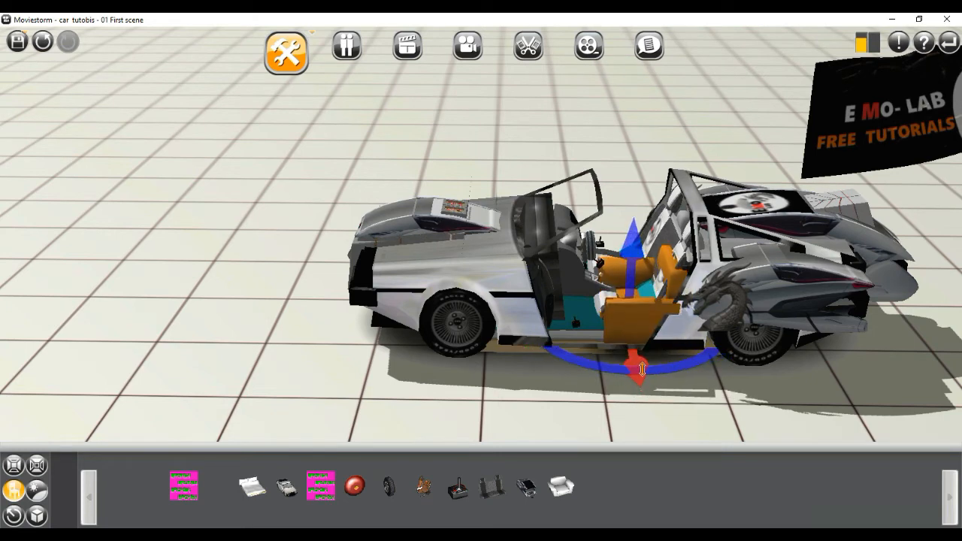
{"action": "mouse_move", "coordinate": [730, 398]}
{"action": "right_mouse_down"}
{"action": "mouse_move", "coordinate": [739, 407]}
{"action": "mouse_move", "coordinate": [743, 386]}
{"action": "right_mouse_up"}
{"action": "left_click_drag", "start_coordinate": [771, 350], "coordinate": [793, 392]}
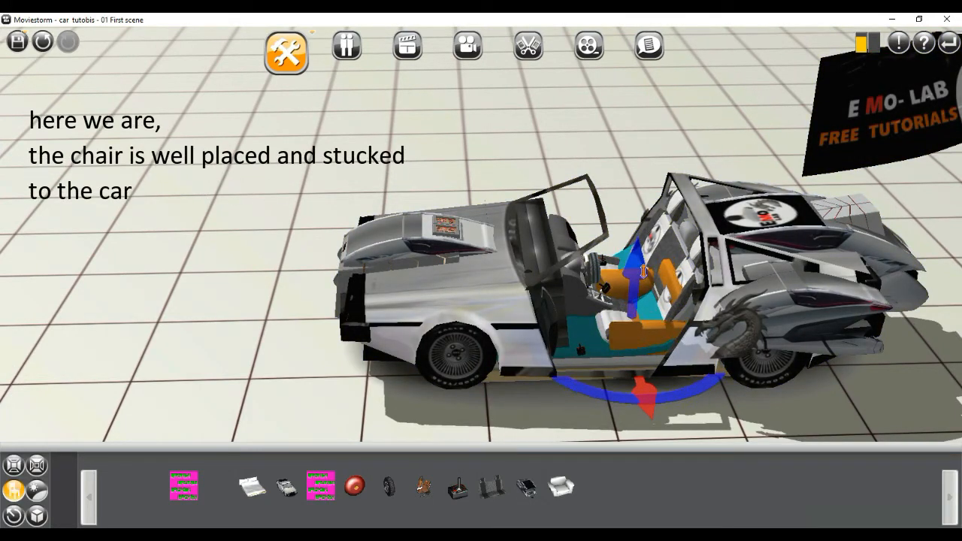
{"action": "right_click_drag", "start_coordinate": [716, 368], "coordinate": [758, 387]}
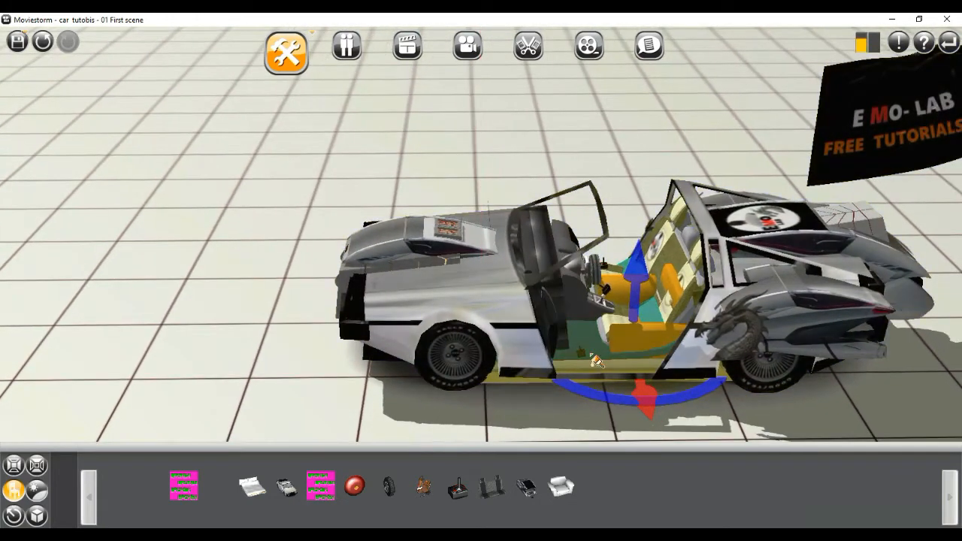
Step: Enable the movement handles on the bed, raise it with its attached parts above the car body and lower it back into the car
{"action": "double_click", "coordinate": [595, 361]}
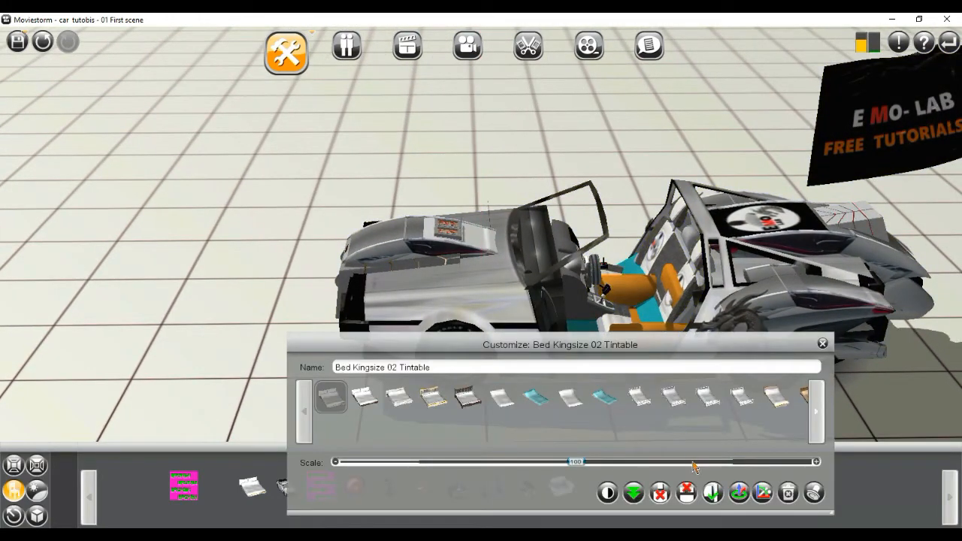
{"action": "left_click", "coordinate": [740, 493]}
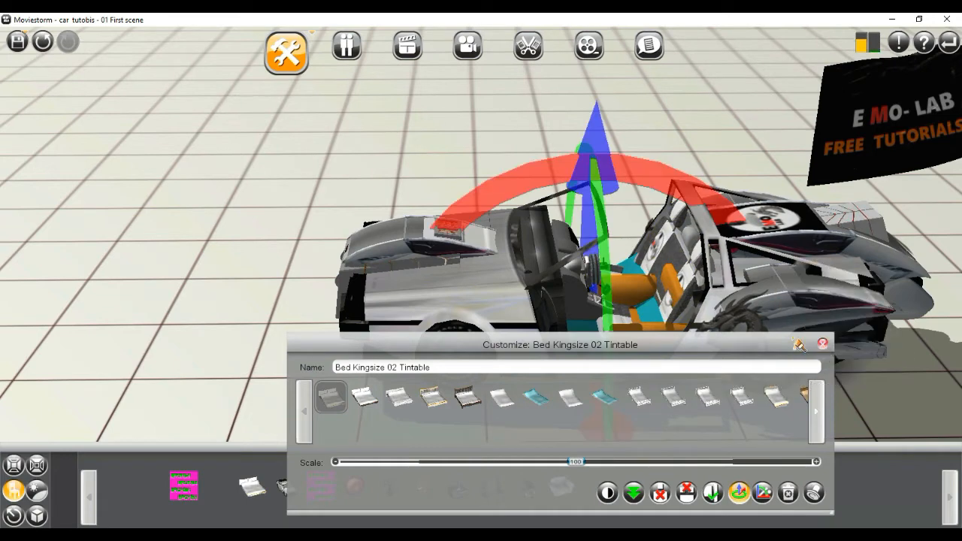
{"action": "left_click", "coordinate": [821, 343]}
{"action": "left_click_drag", "start_coordinate": [588, 214], "coordinate": [612, 127]}
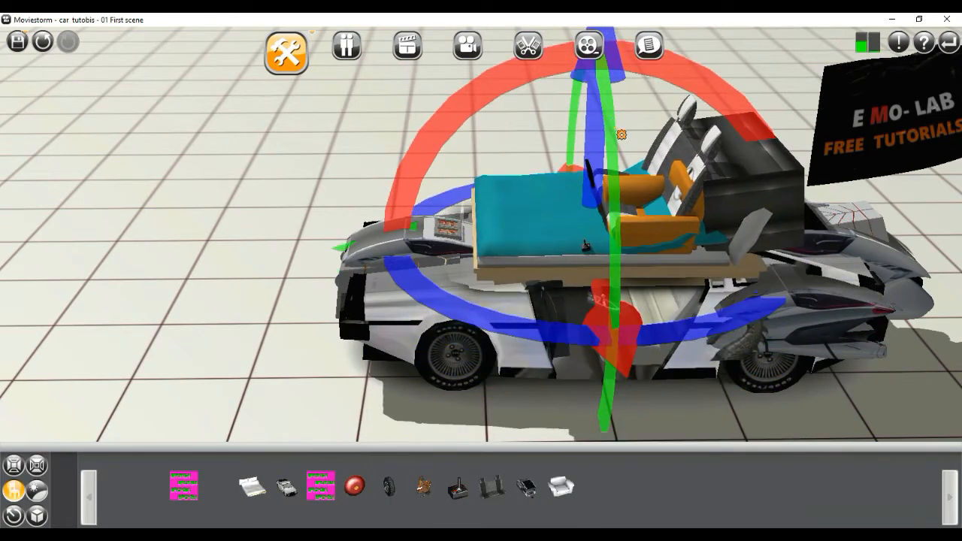
{"action": "left_click_drag", "start_coordinate": [599, 134], "coordinate": [584, 229]}
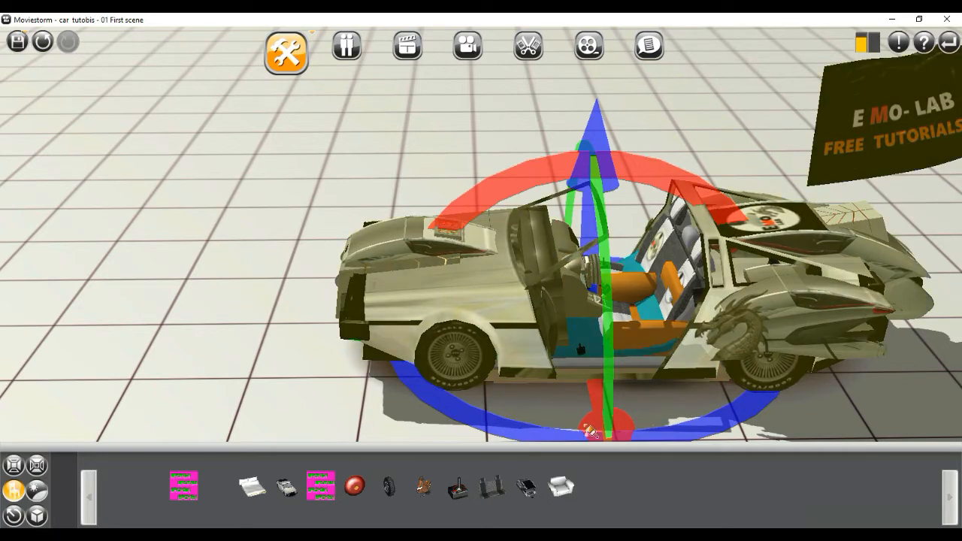
Step: Move one of the grey spheres from the floor onto the car's dashboard beside the steering wheel
{"action": "right_click_drag", "start_coordinate": [371, 412], "coordinate": [407, 412]}
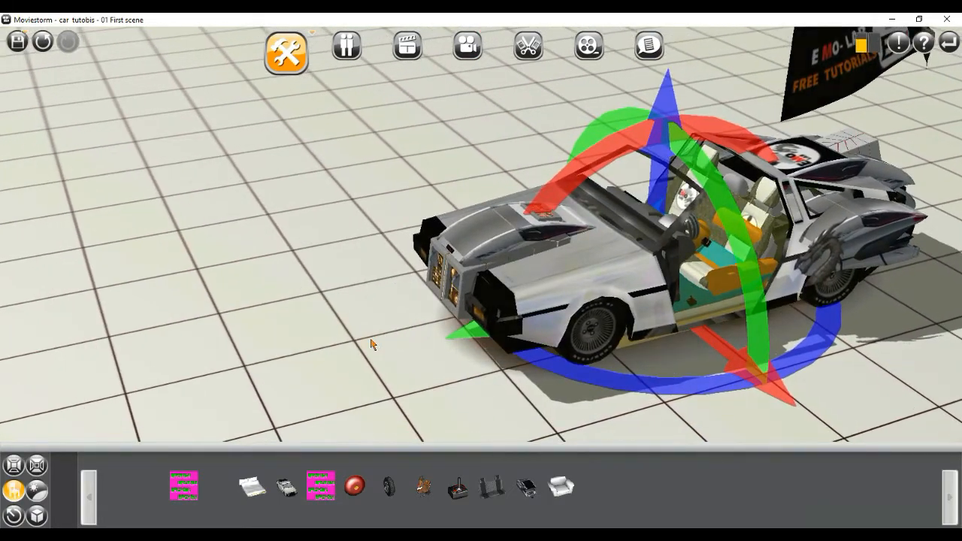
{"action": "right_click_drag", "start_coordinate": [369, 339], "coordinate": [393, 359]}
{"action": "left_click_drag", "start_coordinate": [827, 350], "coordinate": [727, 385]}
{"action": "right_click_drag", "start_coordinate": [770, 382], "coordinate": [759, 381]}
{"action": "right_click_drag", "start_coordinate": [743, 368], "coordinate": [804, 375]}
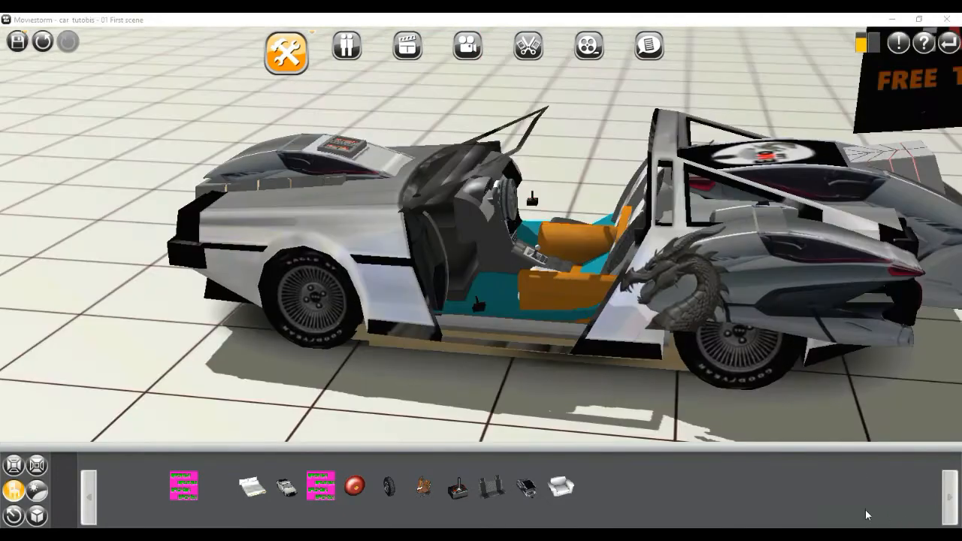
{"action": "right_click_drag", "start_coordinate": [744, 418], "coordinate": [406, 373]}
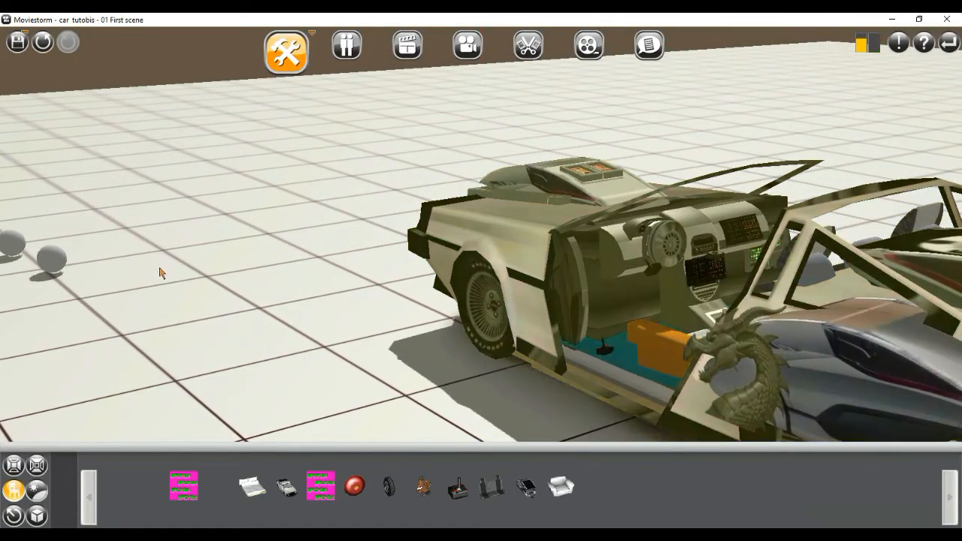
{"action": "double_click", "coordinate": [57, 264]}
{"action": "left_click_drag", "start_coordinate": [335, 313], "coordinate": [635, 254]}
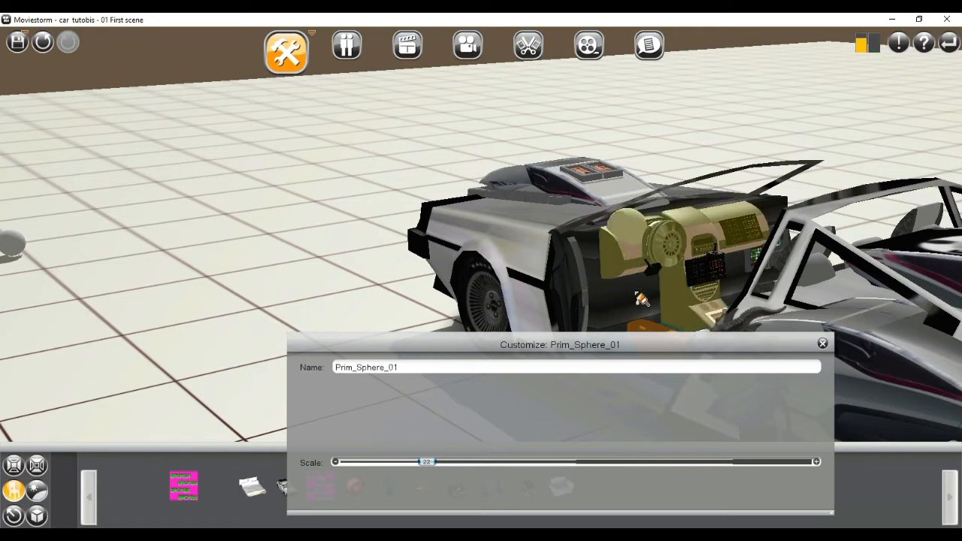
Step: Colour the dashboard sphere red and reduce its scale to 13
{"action": "left_click_drag", "start_coordinate": [420, 464], "coordinate": [398, 464]}
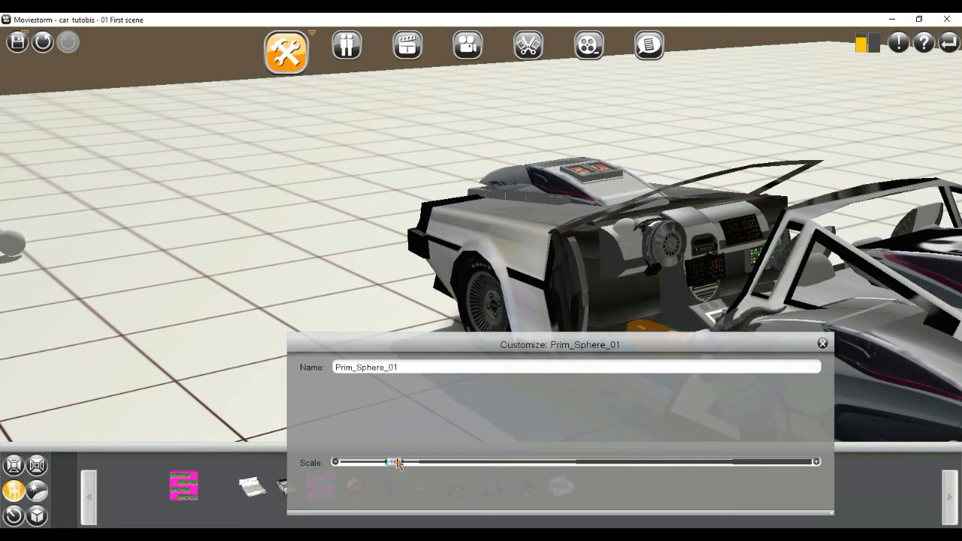
{"action": "left_click", "coordinate": [629, 234]}
{"action": "left_click", "coordinate": [664, 236]}
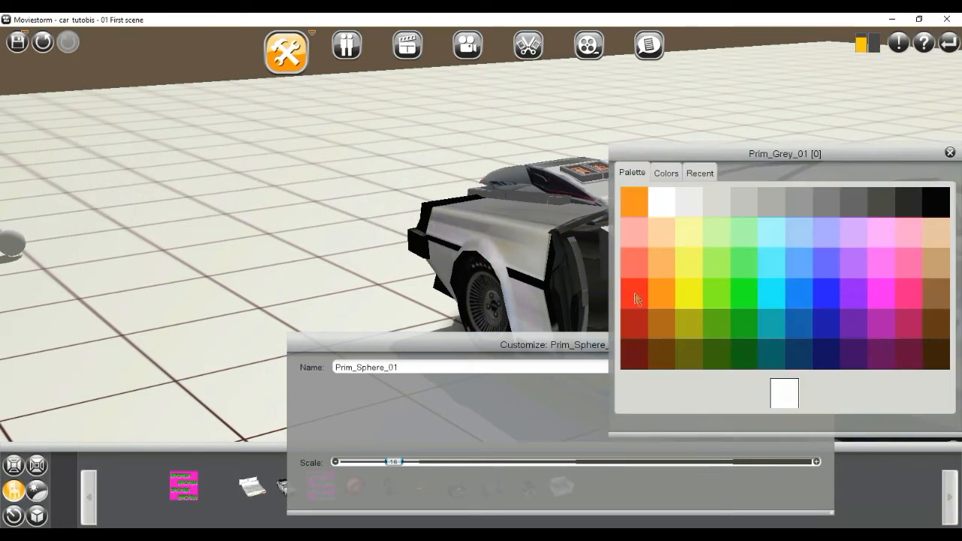
{"action": "left_click", "coordinate": [950, 154]}
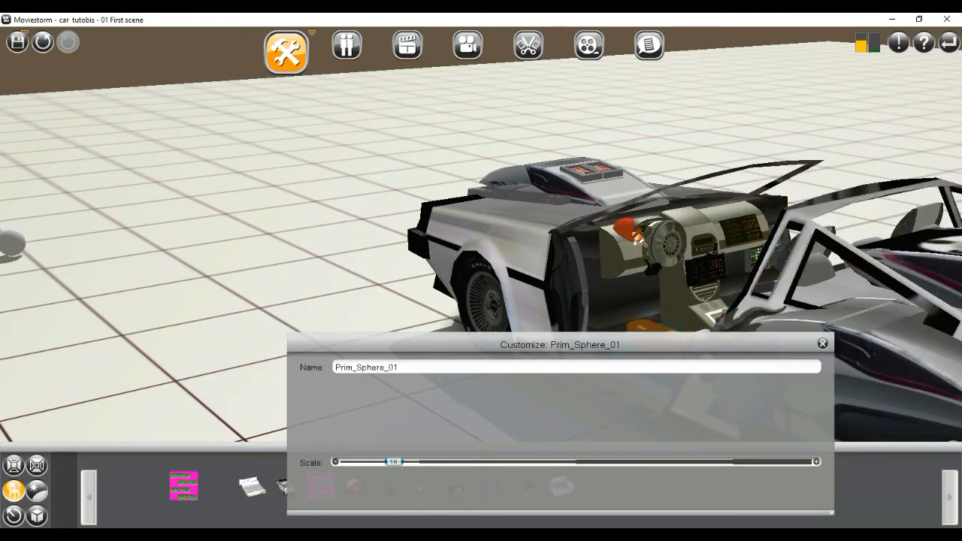
{"action": "left_click_drag", "start_coordinate": [396, 462], "coordinate": [367, 462]}
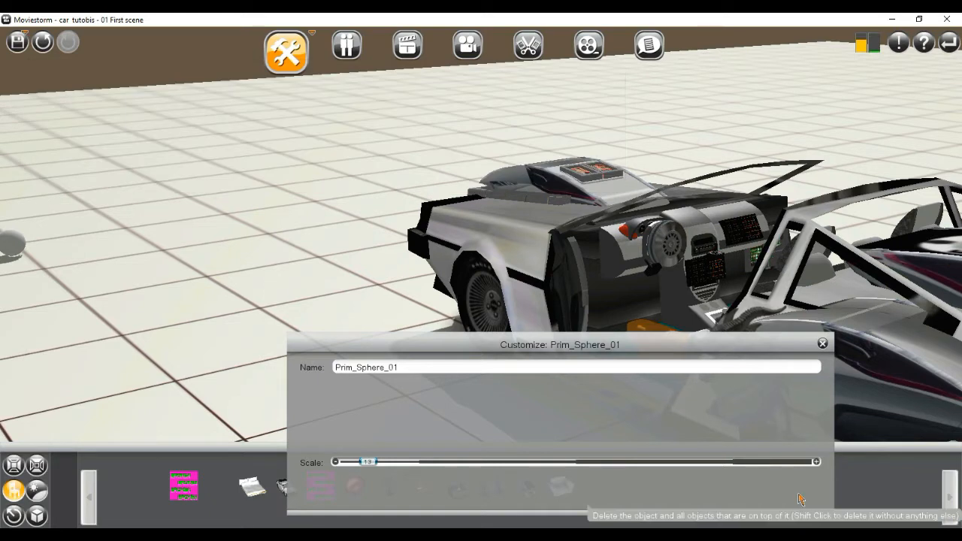
Step: Enable the movement handles on the red sphere and shift it against the left side of the steering wheel
{"action": "left_click", "coordinate": [749, 497]}
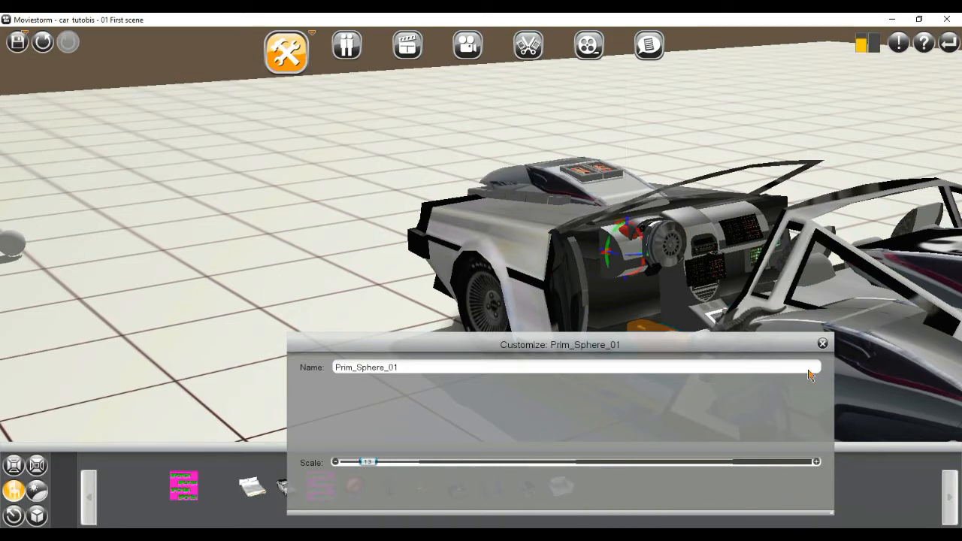
{"action": "left_click", "coordinate": [822, 344]}
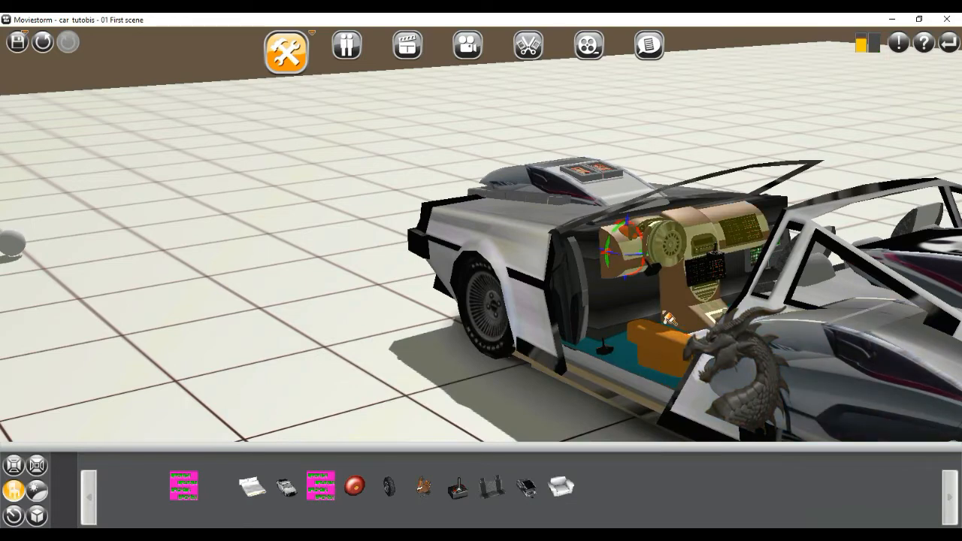
{"action": "scroll", "coordinate": [668, 317], "scroll_direction": "up", "scroll_amount": 2}
{"action": "left_click_drag", "start_coordinate": [669, 318], "coordinate": [614, 356]}
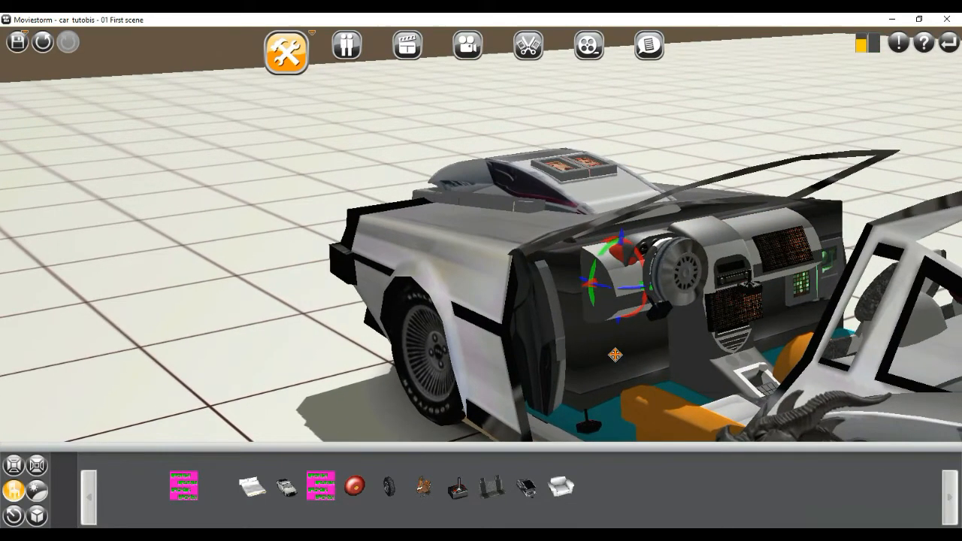
{"action": "scroll", "coordinate": [644, 370], "scroll_direction": "up", "scroll_amount": 2}
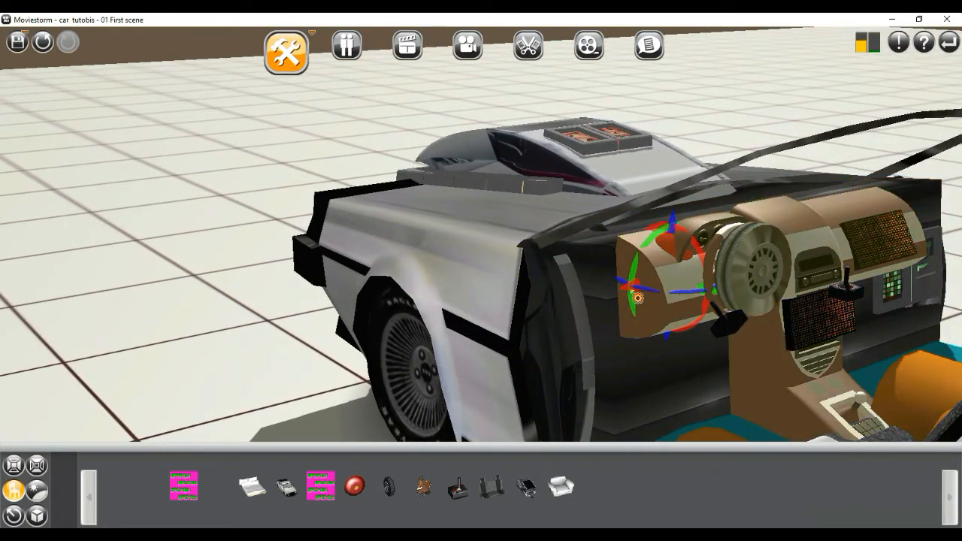
{"action": "left_click_drag", "start_coordinate": [616, 291], "coordinate": [588, 311]}
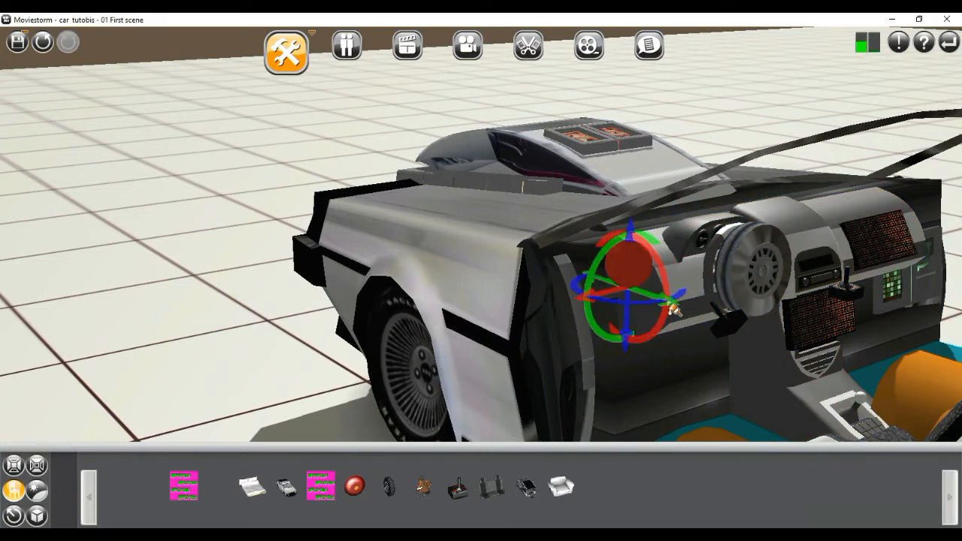
{"action": "left_click_drag", "start_coordinate": [668, 301], "coordinate": [711, 315]}
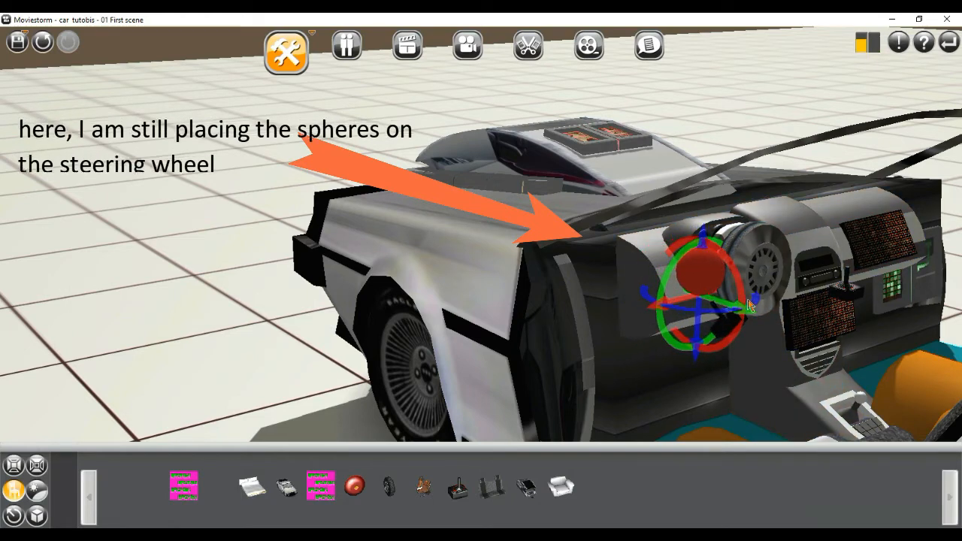
{"action": "left_click_drag", "start_coordinate": [744, 305], "coordinate": [735, 303]}
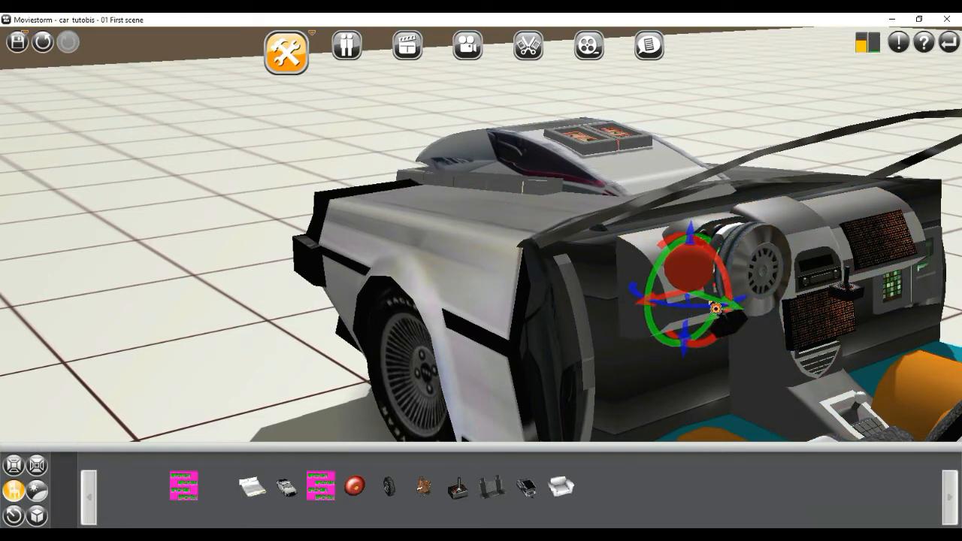
{"action": "left_click_drag", "start_coordinate": [653, 298], "coordinate": [651, 300]}
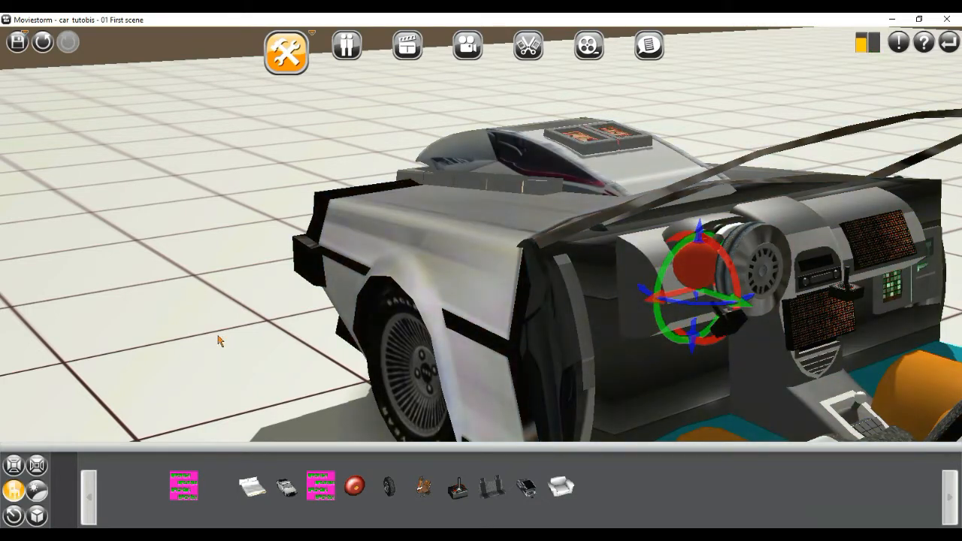
Step: Turn off the red sphere's movement handles and place a copy of the sphere on the right side of the steering wheel
{"action": "double_click", "coordinate": [700, 272]}
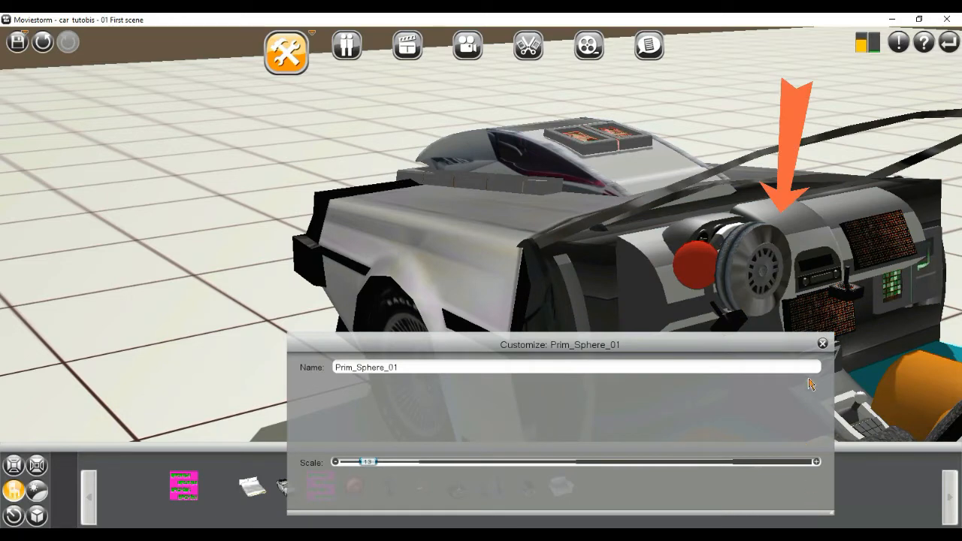
{"action": "left_click", "coordinate": [821, 344]}
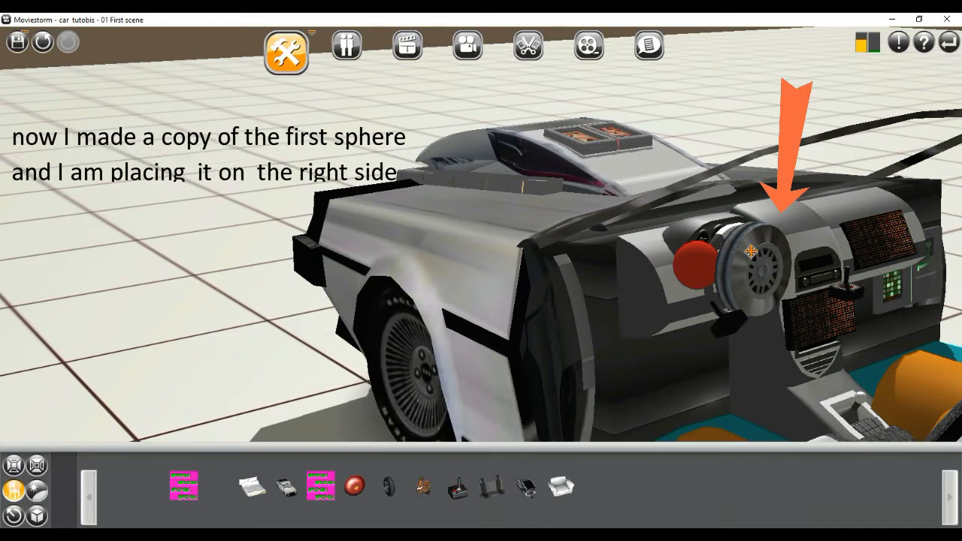
{"action": "left_click", "coordinate": [634, 251]}
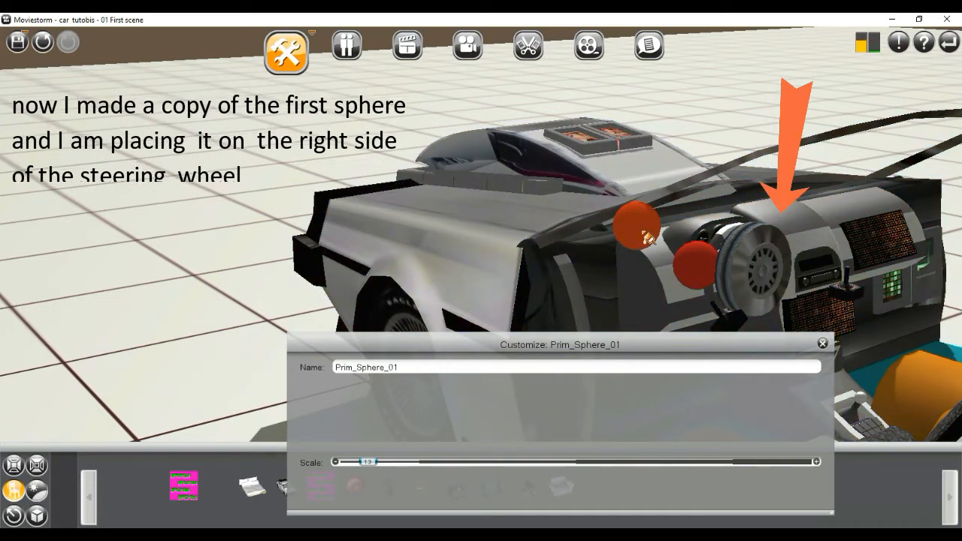
{"action": "left_click_drag", "start_coordinate": [648, 239], "coordinate": [804, 251]}
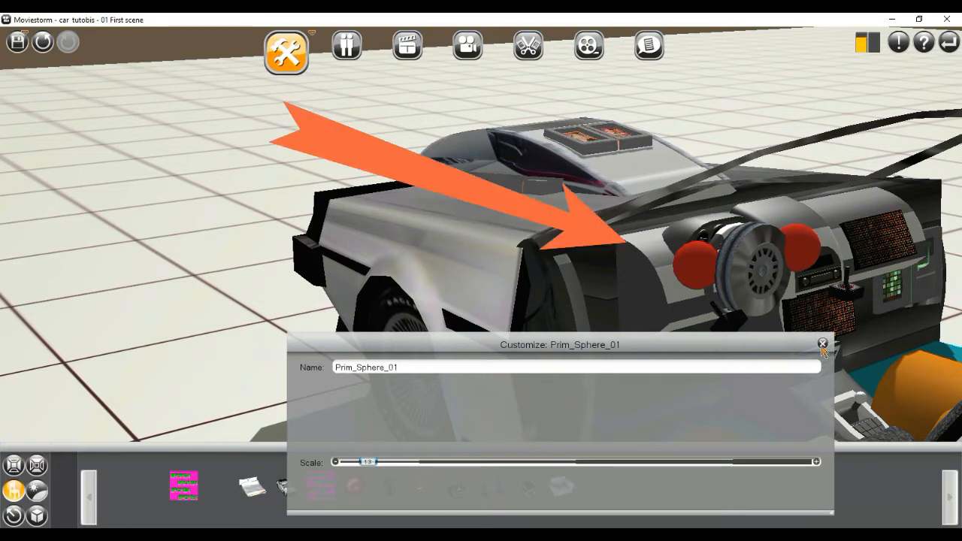
{"action": "left_click", "coordinate": [822, 344]}
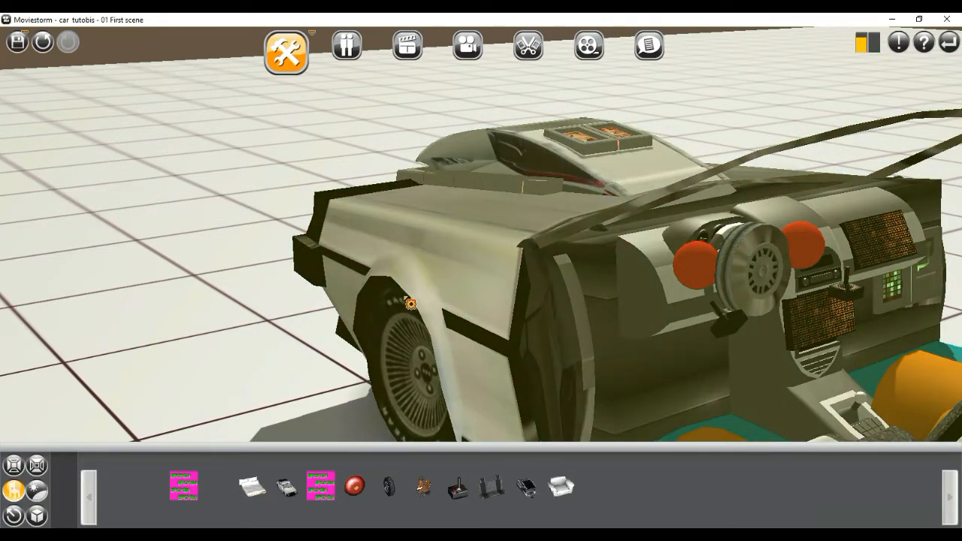
Step: Examine the whole car from the side and the two characters numbered 1 and 2 standing behind it
{"action": "left_click_drag", "start_coordinate": [433, 293], "coordinate": [322, 189]}
{"action": "right_click_drag", "start_coordinate": [262, 386], "coordinate": [871, 395]}
{"action": "scroll", "coordinate": [285, 390], "scroll_direction": "down", "scroll_amount": 2}
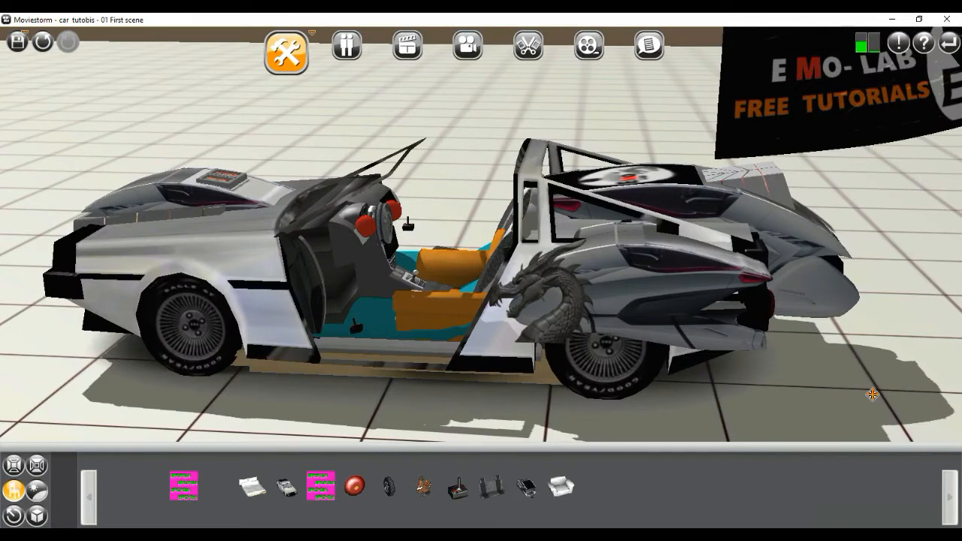
{"action": "scroll", "coordinate": [870, 395], "scroll_direction": "down", "scroll_amount": 2}
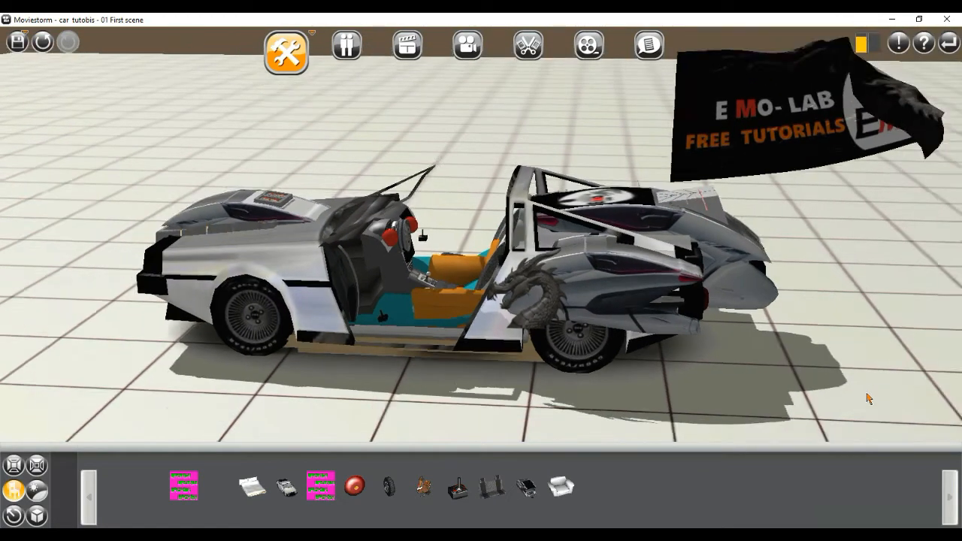
{"action": "scroll", "coordinate": [867, 398], "scroll_direction": "down", "scroll_amount": 1}
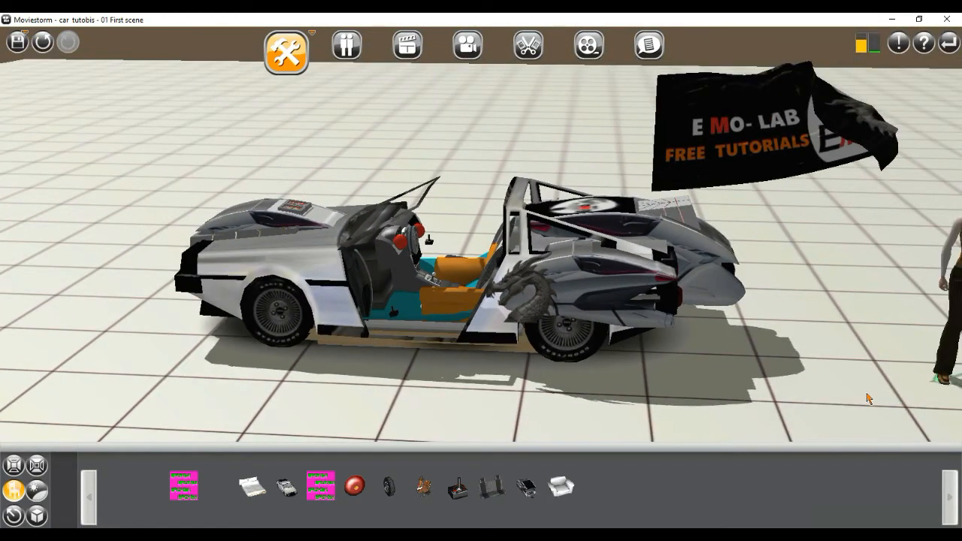
{"action": "middle_click_drag", "start_coordinate": [868, 398], "coordinate": [301, 408]}
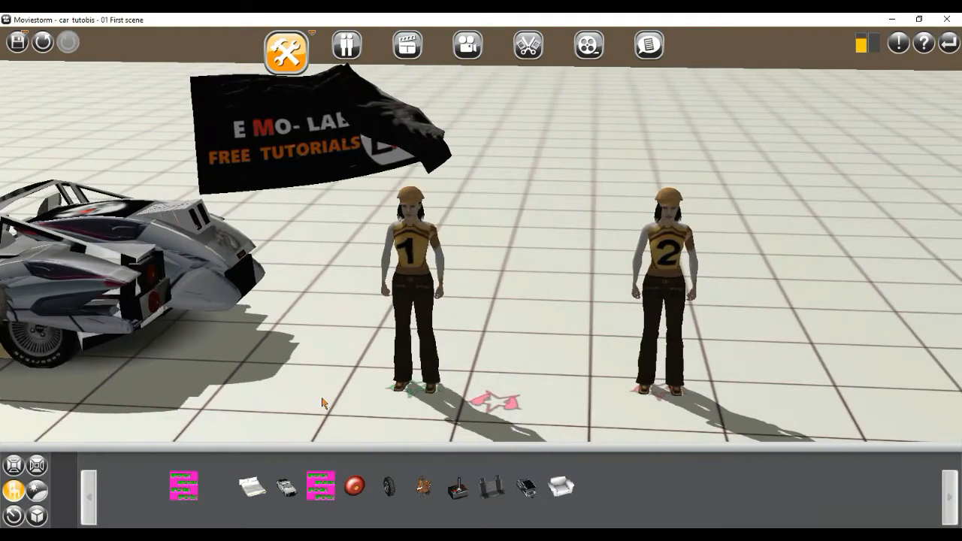
{"action": "mouse_move", "coordinate": [770, 387]}
{"action": "left_mouse_down"}
{"action": "mouse_move", "coordinate": [742, 387]}
{"action": "mouse_move", "coordinate": [756, 365]}
{"action": "mouse_move", "coordinate": [773, 372]}
{"action": "left_mouse_up"}
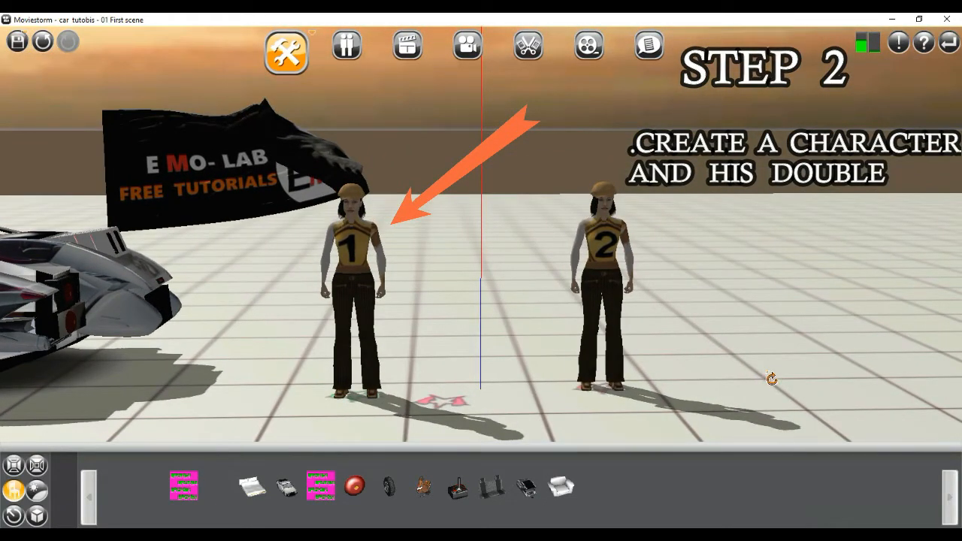
Step: Open Female 1 in the character dressing room and save her to stock
{"action": "left_click_drag", "start_coordinate": [771, 378], "coordinate": [761, 381]}
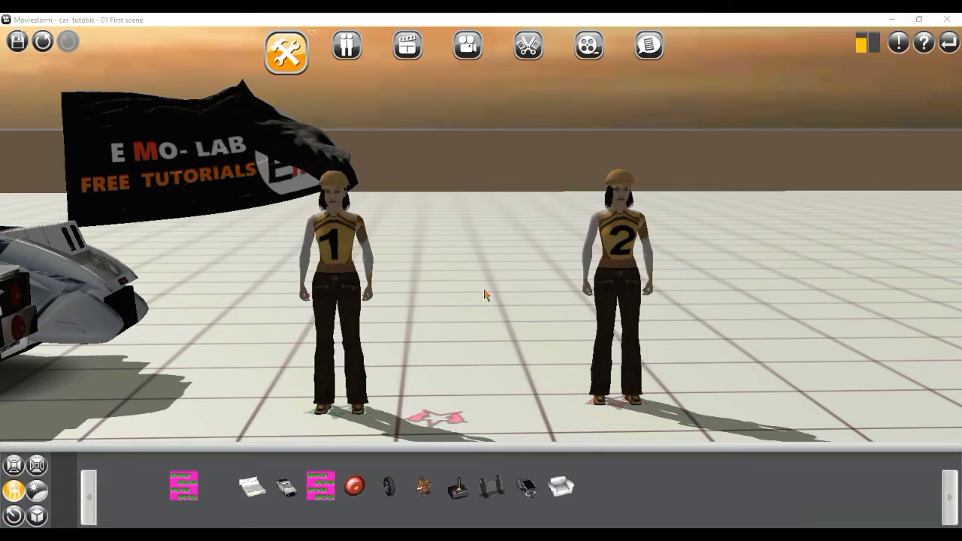
{"action": "left_click", "coordinate": [348, 60]}
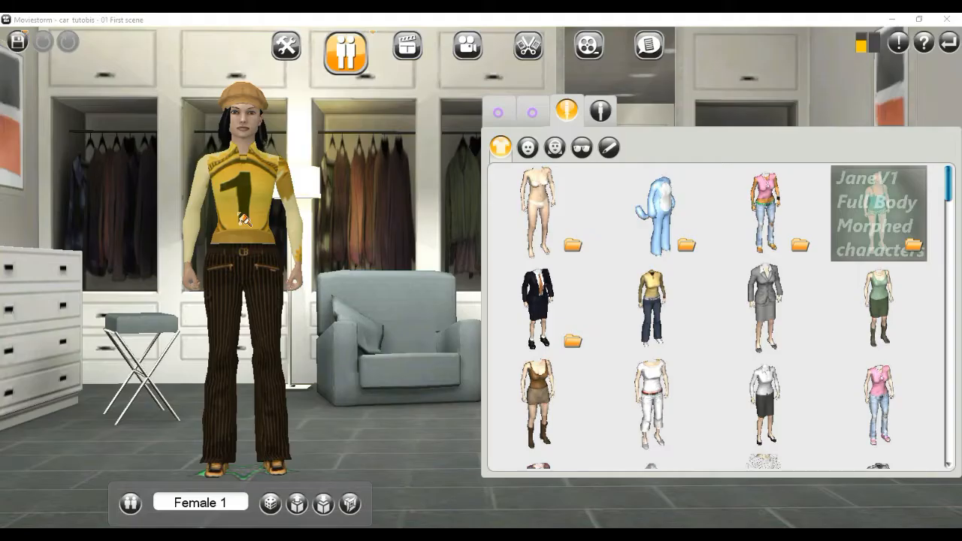
{"action": "left_click", "coordinate": [243, 218]}
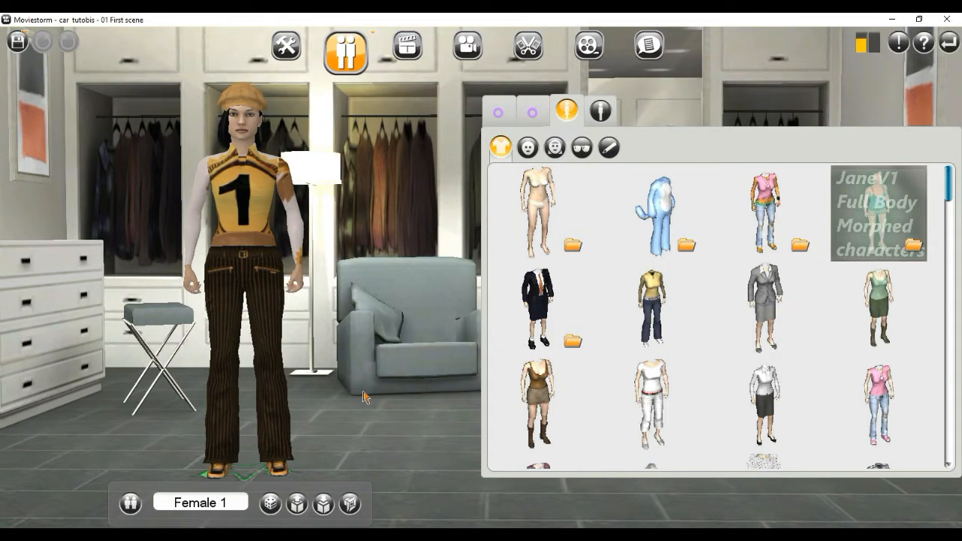
{"action": "scroll", "coordinate": [347, 345], "scroll_direction": "up", "scroll_amount": 2}
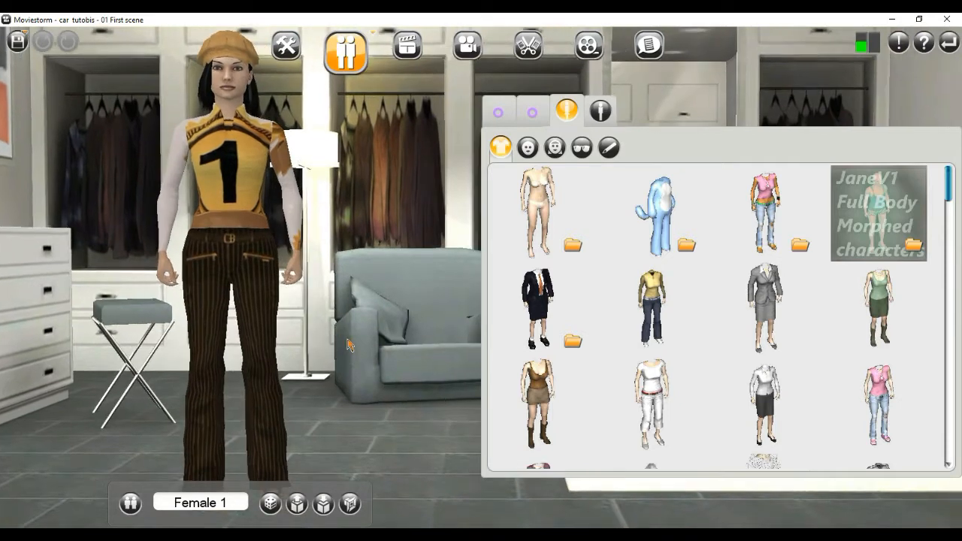
{"action": "scroll", "coordinate": [347, 345], "scroll_direction": "down", "scroll_amount": 2}
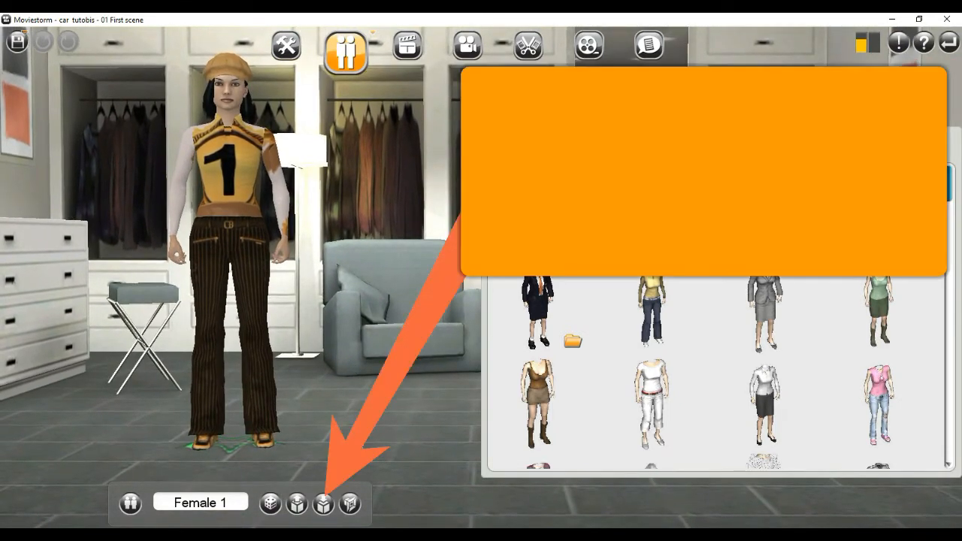
{"action": "left_click", "coordinate": [323, 503]}
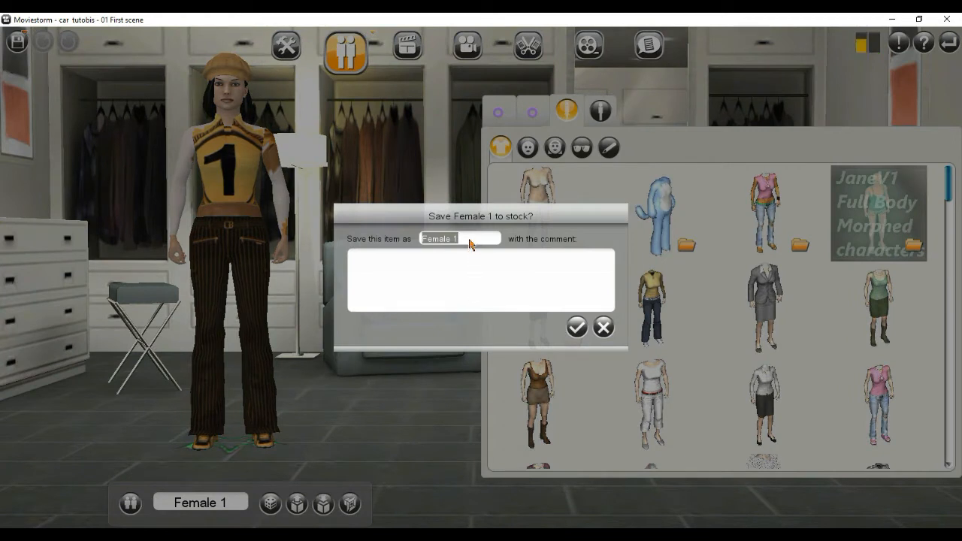
{"action": "left_click", "coordinate": [470, 244]}
{"action": "double_click", "coordinate": [434, 242]}
{"action": "left_click", "coordinate": [576, 327]}
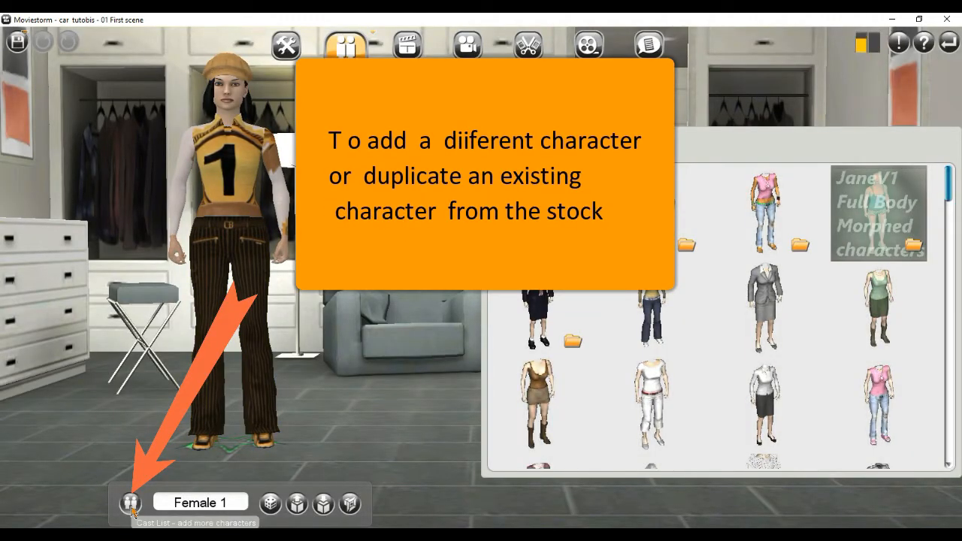
Step: Open the cast list and browse the stock characters offered for adding a new one
{"action": "left_click", "coordinate": [131, 509]}
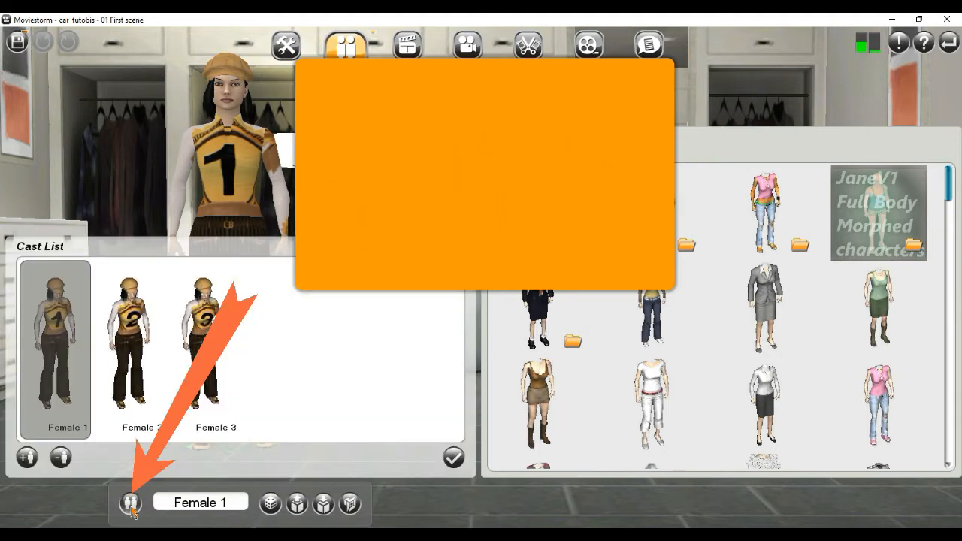
{"action": "left_click", "coordinate": [26, 455]}
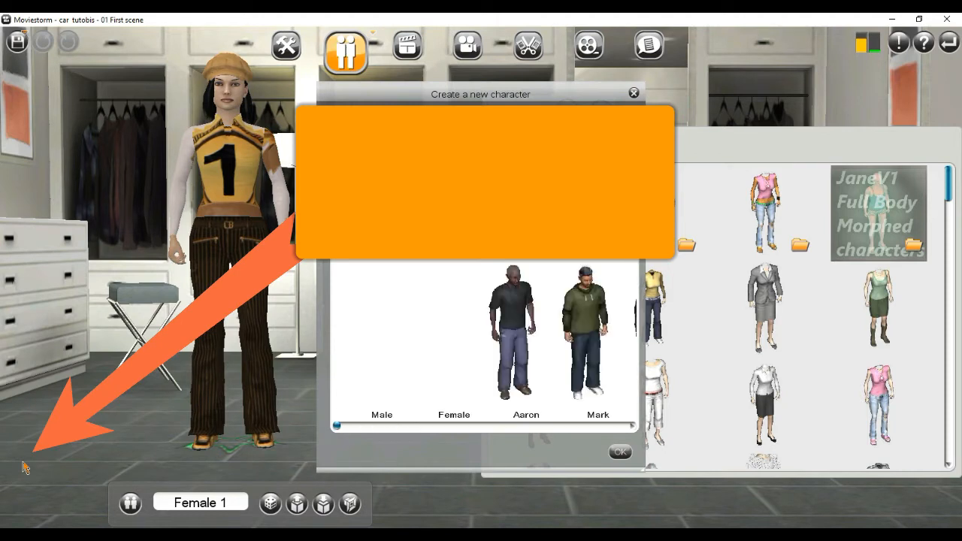
{"action": "left_click_drag", "start_coordinate": [337, 428], "coordinate": [369, 428]}
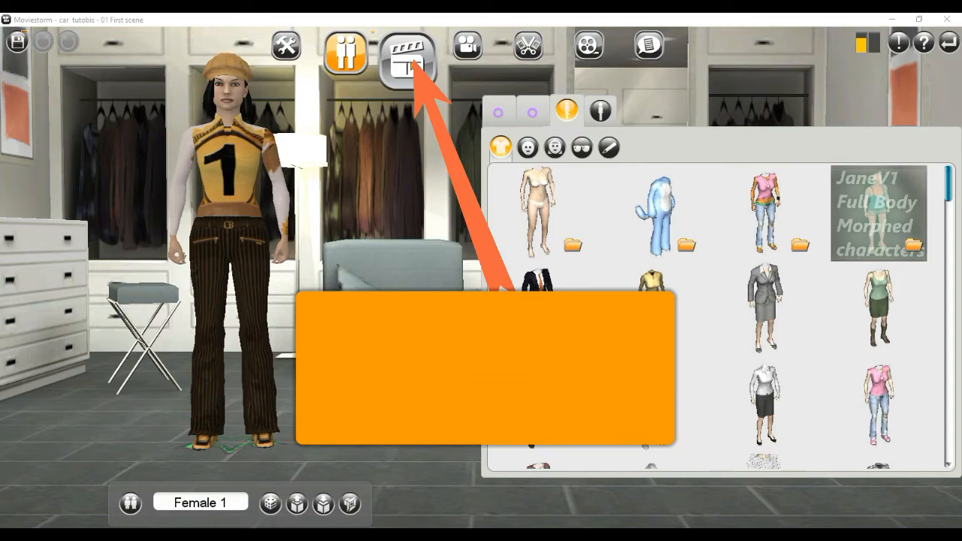
Step: In the directing view, have Female 1 walk to the car and sit down on its red seat
{"action": "left_click", "coordinate": [410, 64]}
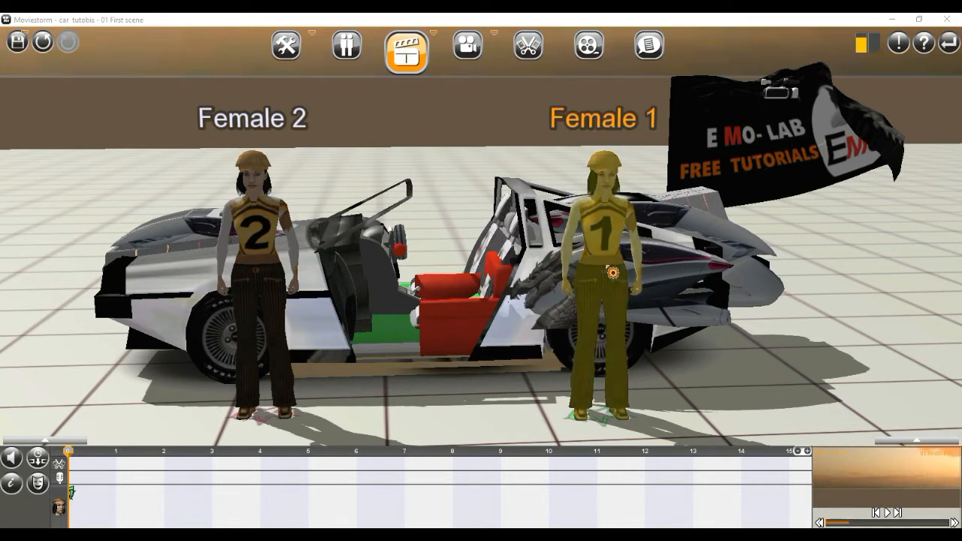
{"action": "left_click", "coordinate": [524, 412]}
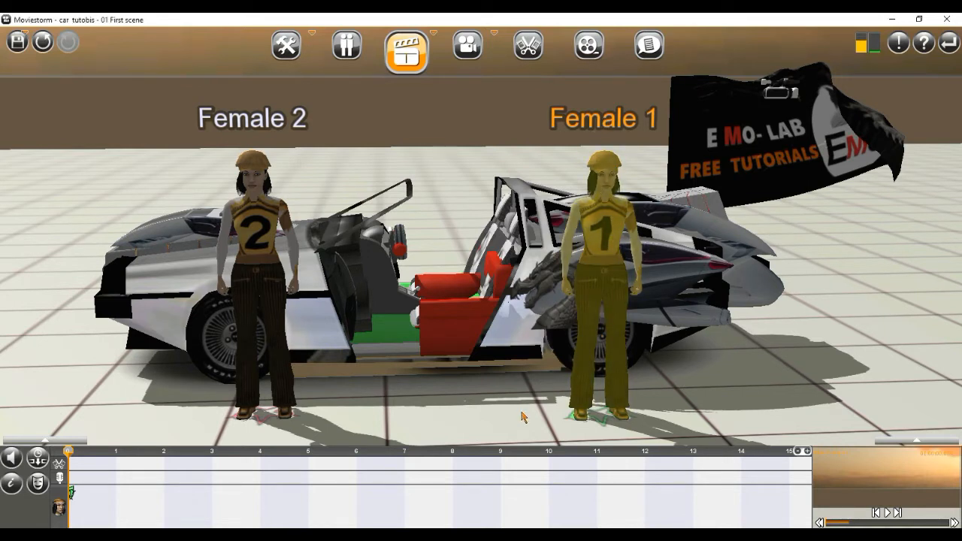
{"action": "right_click_drag", "start_coordinate": [526, 431], "coordinate": [539, 392]}
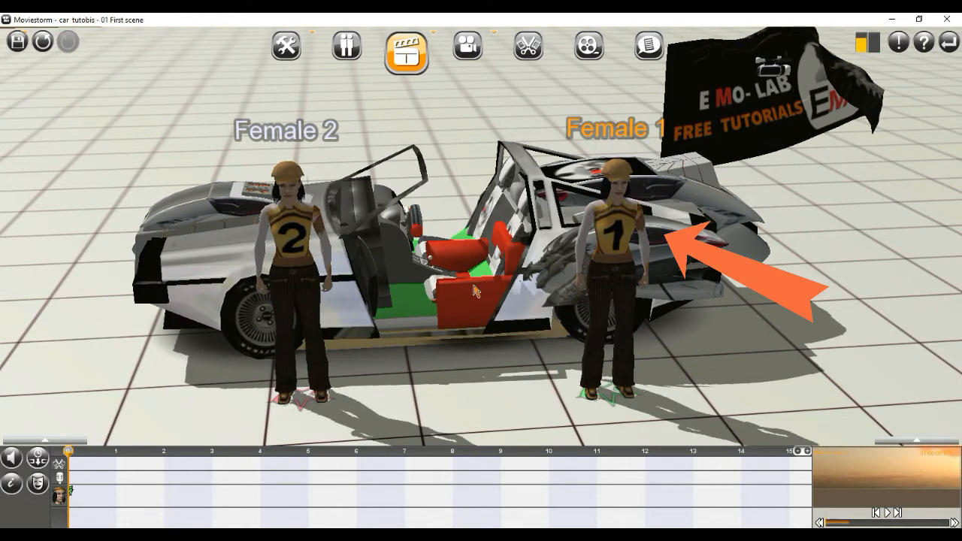
{"action": "mouse_move", "coordinate": [482, 293]}
{"action": "right_mouse_down"}
{"action": "mouse_move", "coordinate": [483, 333]}
{"action": "mouse_move", "coordinate": [479, 307]}
{"action": "right_mouse_up"}
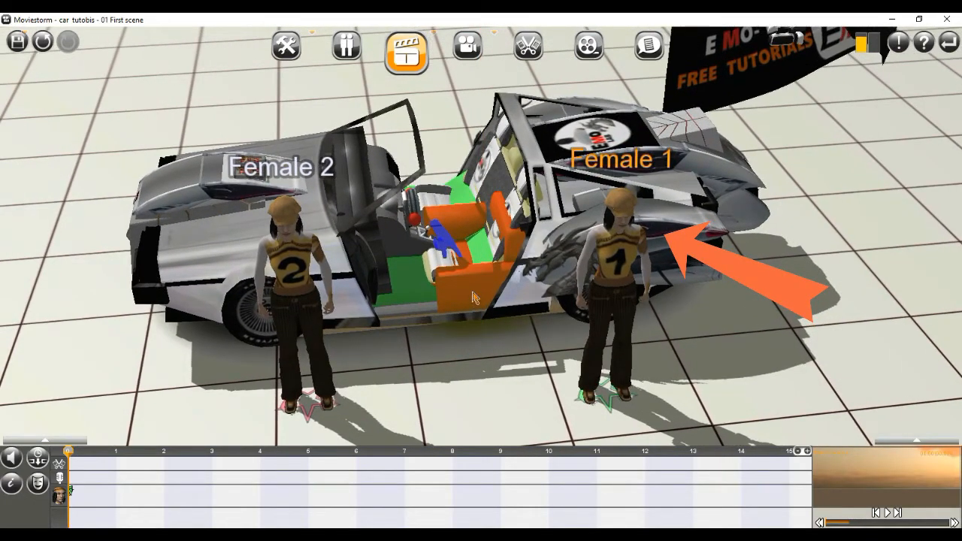
{"action": "left_click", "coordinate": [475, 293]}
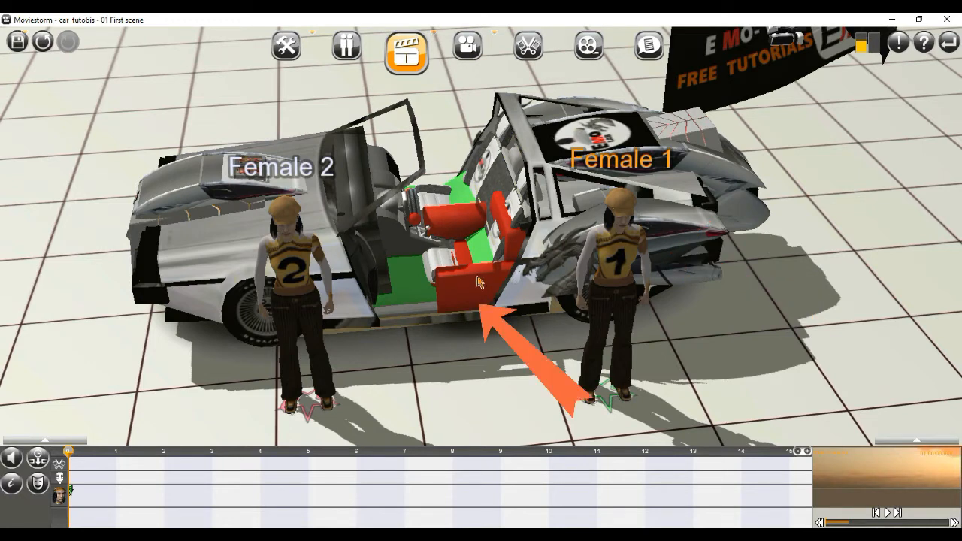
{"action": "left_click", "coordinate": [477, 271]}
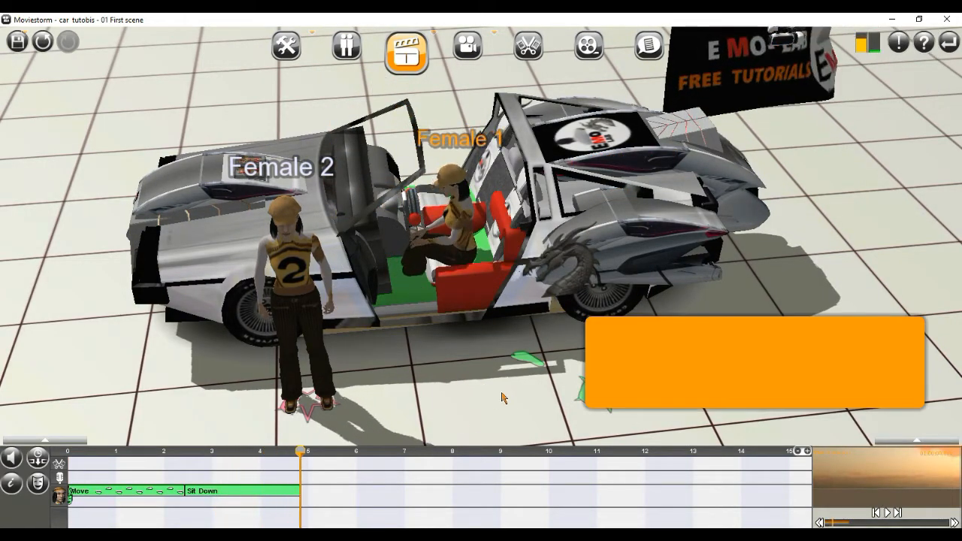
Step: Give the seated Female 1 the Slouch posture just after her Sit Down action
{"action": "mouse_move", "coordinate": [304, 460]}
{"action": "left_mouse_down"}
{"action": "mouse_move", "coordinate": [190, 456]}
{"action": "mouse_move", "coordinate": [73, 469]}
{"action": "mouse_move", "coordinate": [304, 460]}
{"action": "left_mouse_up"}
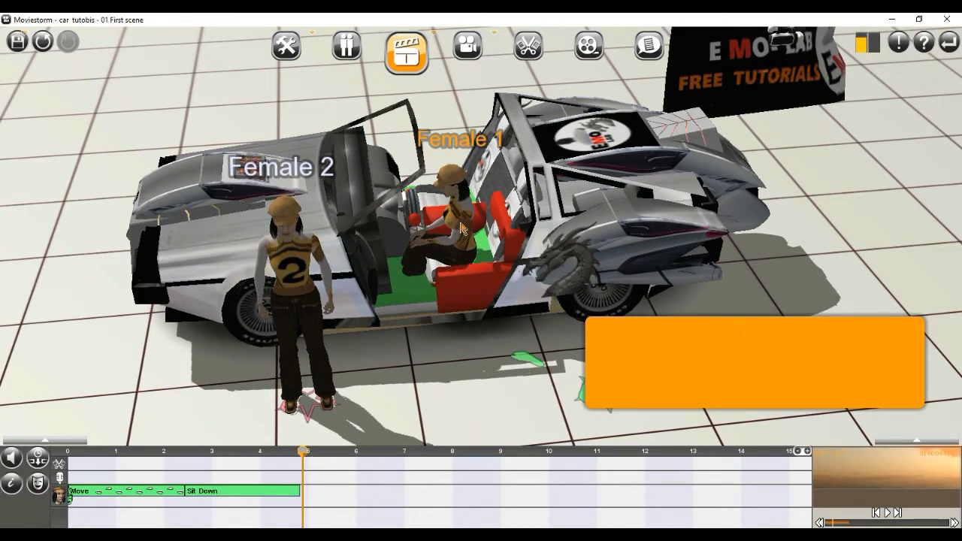
{"action": "right_click_drag", "start_coordinate": [485, 373], "coordinate": [485, 343]}
{"action": "scroll", "coordinate": [487, 390], "scroll_direction": "up", "scroll_amount": 5}
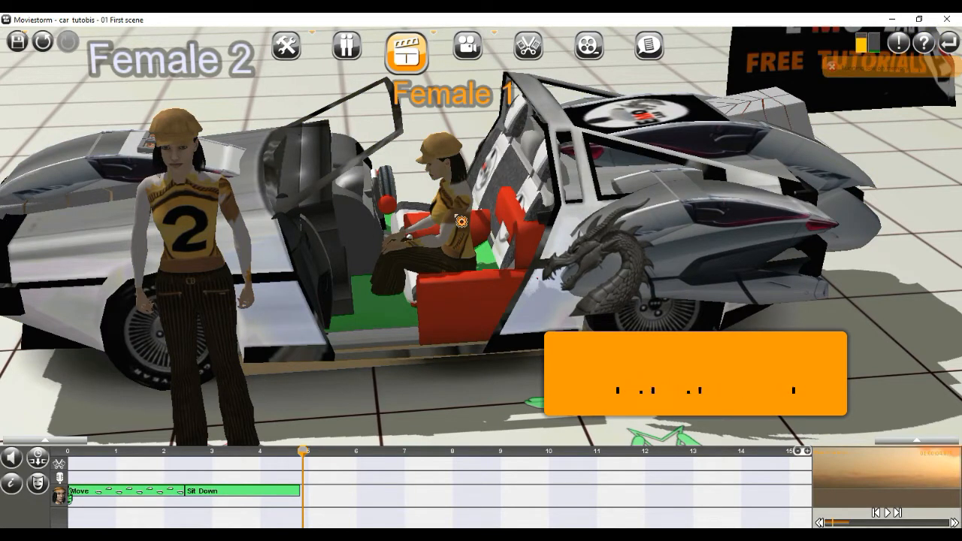
{"action": "left_click", "coordinate": [456, 220]}
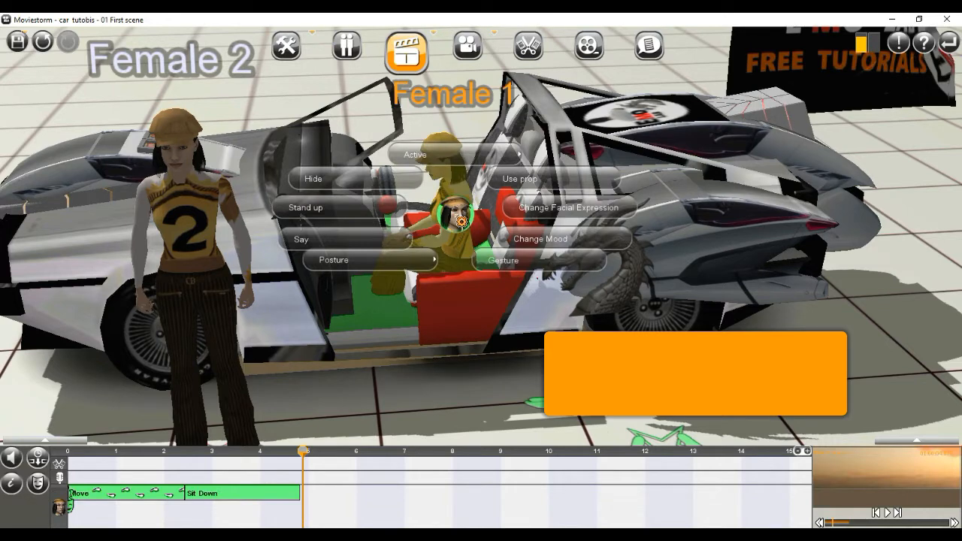
{"action": "left_click", "coordinate": [409, 266]}
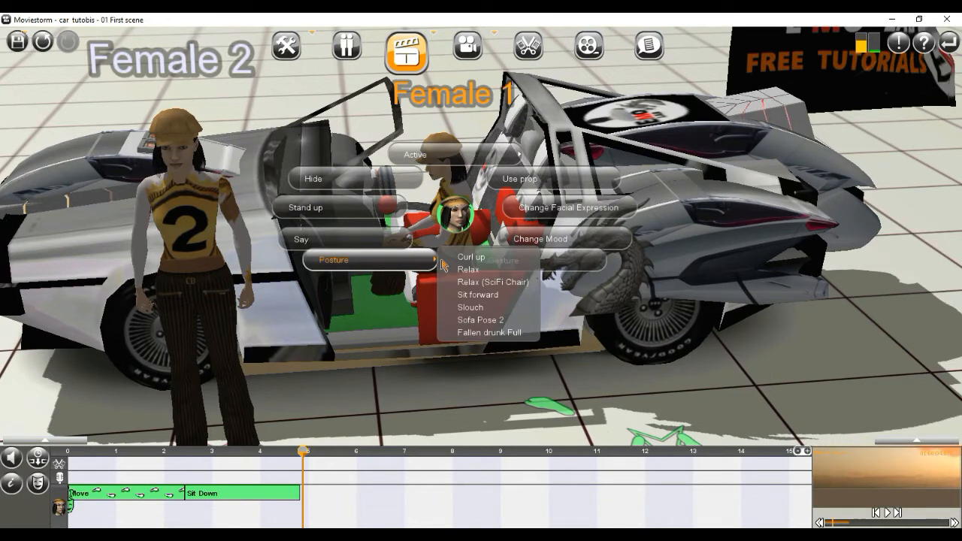
{"action": "left_click", "coordinate": [475, 309]}
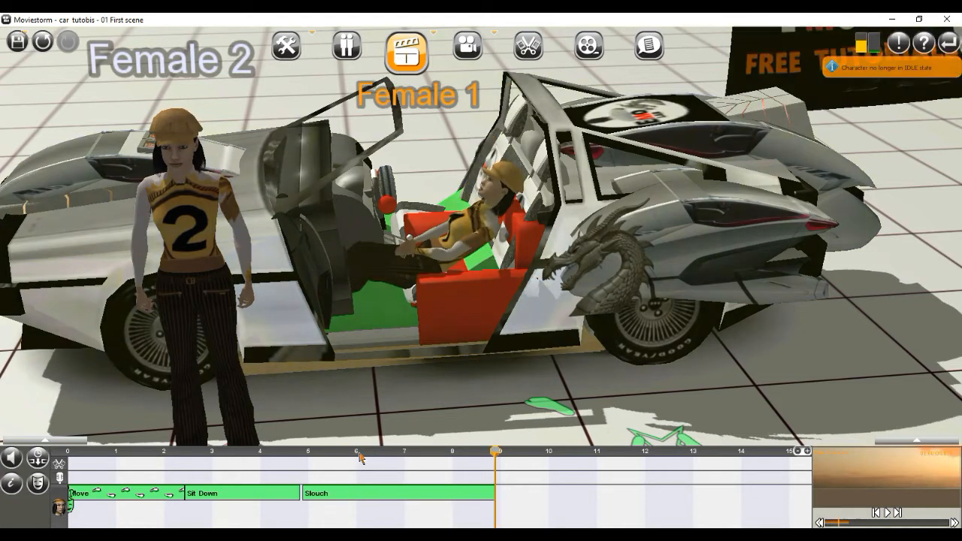
Step: Hide Female 1 just after the Slouch action and move the hide action to the start of her timeline
{"action": "mouse_move", "coordinate": [306, 454]}
{"action": "left_mouse_down"}
{"action": "mouse_move", "coordinate": [490, 451]}
{"action": "mouse_move", "coordinate": [331, 451]}
{"action": "mouse_move", "coordinate": [489, 451]}
{"action": "mouse_move", "coordinate": [499, 441]}
{"action": "left_mouse_up"}
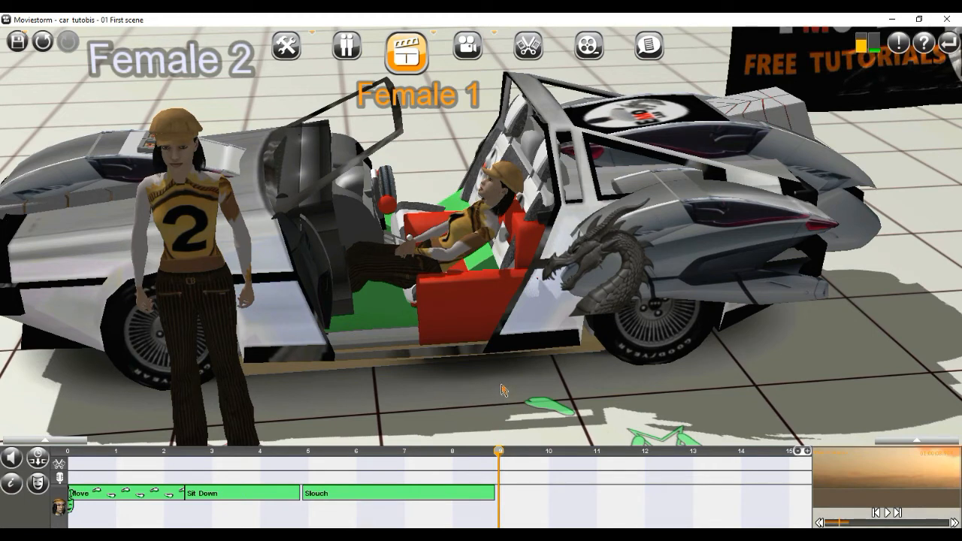
{"action": "mouse_move", "coordinate": [503, 373]}
{"action": "left_mouse_down"}
{"action": "mouse_move", "coordinate": [504, 358]}
{"action": "mouse_move", "coordinate": [518, 382]}
{"action": "left_mouse_up"}
{"action": "mouse_move", "coordinate": [486, 405]}
{"action": "right_mouse_down"}
{"action": "mouse_move", "coordinate": [486, 394]}
{"action": "mouse_move", "coordinate": [492, 408]}
{"action": "right_mouse_up"}
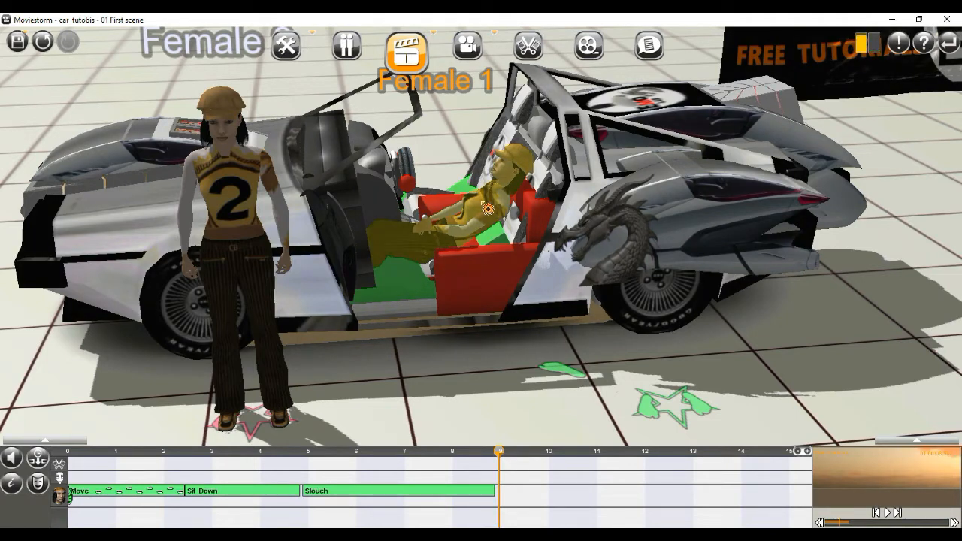
{"action": "left_click", "coordinate": [488, 208]}
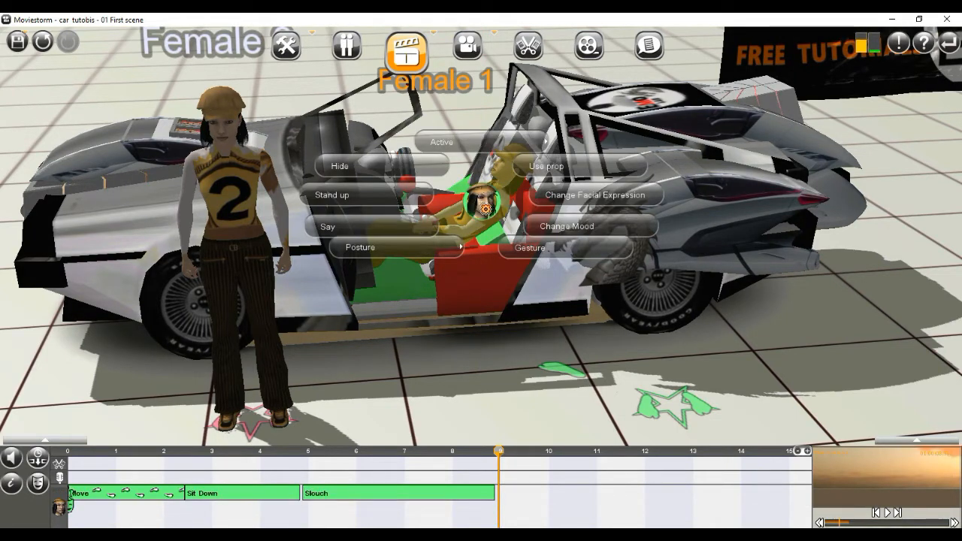
{"action": "left_click", "coordinate": [339, 172]}
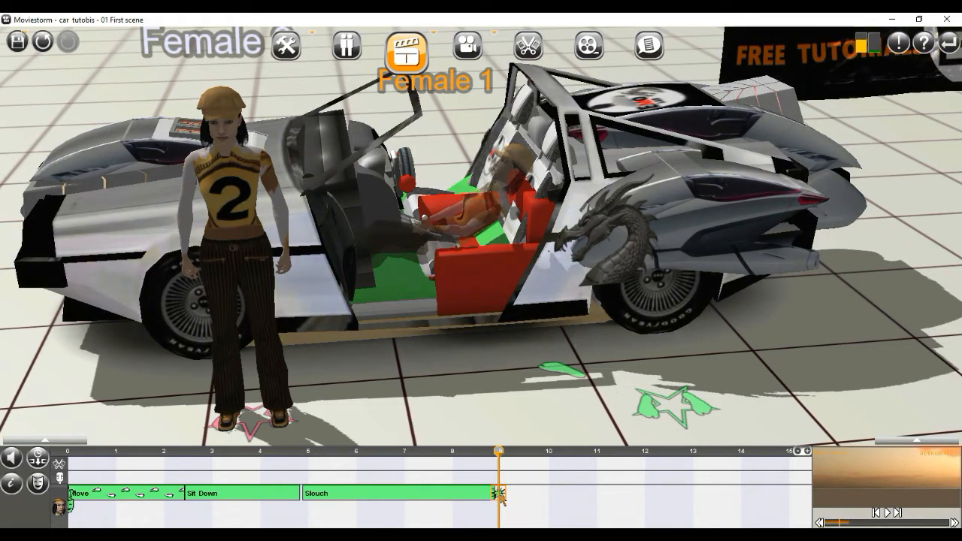
{"action": "mouse_move", "coordinate": [500, 495]}
{"action": "left_mouse_down"}
{"action": "mouse_move", "coordinate": [236, 516]}
{"action": "mouse_move", "coordinate": [105, 509]}
{"action": "left_mouse_up"}
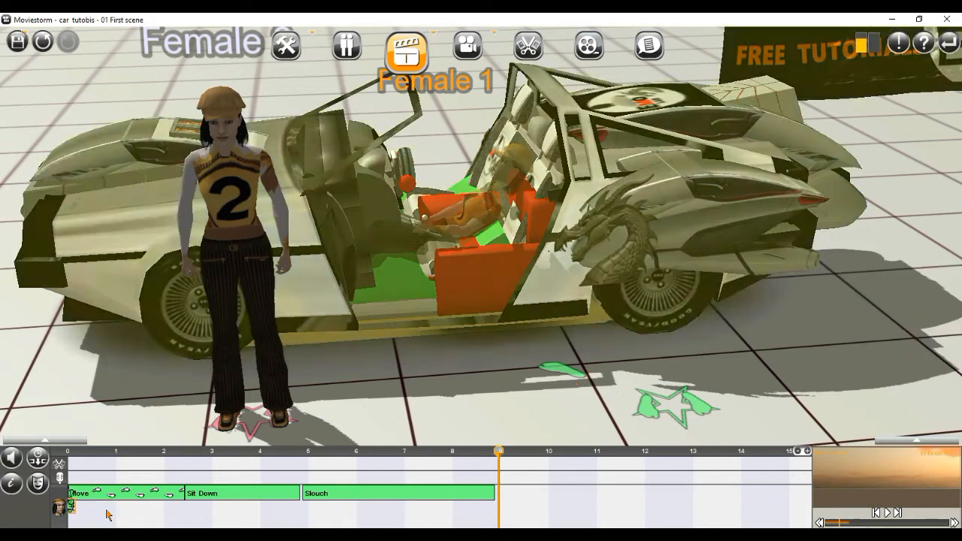
{"action": "left_click", "coordinate": [106, 511]}
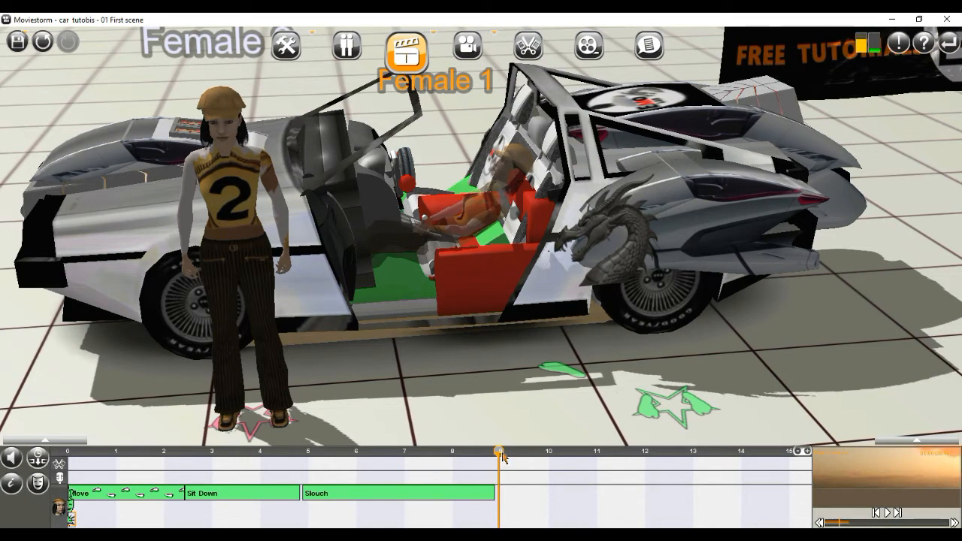
Step: From time 0, have Female 2 perform Sit on Bed (Left) in the car, and move the playhead back to about 5.2 seconds
{"action": "left_click_drag", "start_coordinate": [502, 456], "coordinate": [62, 462]}
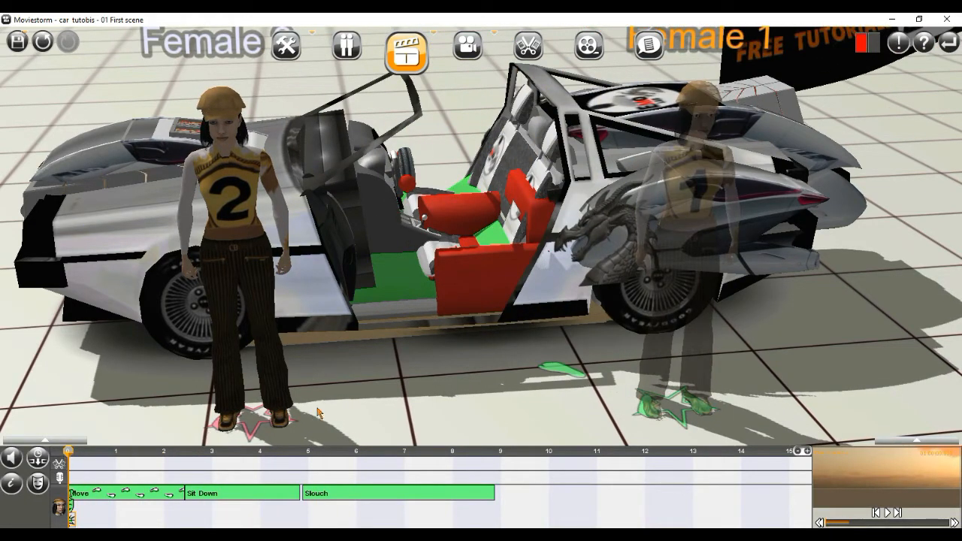
{"action": "mouse_move", "coordinate": [369, 383]}
{"action": "right_mouse_down"}
{"action": "mouse_move", "coordinate": [371, 365]}
{"action": "mouse_move", "coordinate": [396, 406]}
{"action": "mouse_move", "coordinate": [396, 383]}
{"action": "mouse_move", "coordinate": [373, 382]}
{"action": "right_mouse_up"}
{"action": "scroll", "coordinate": [396, 405], "scroll_direction": "down", "scroll_amount": 3}
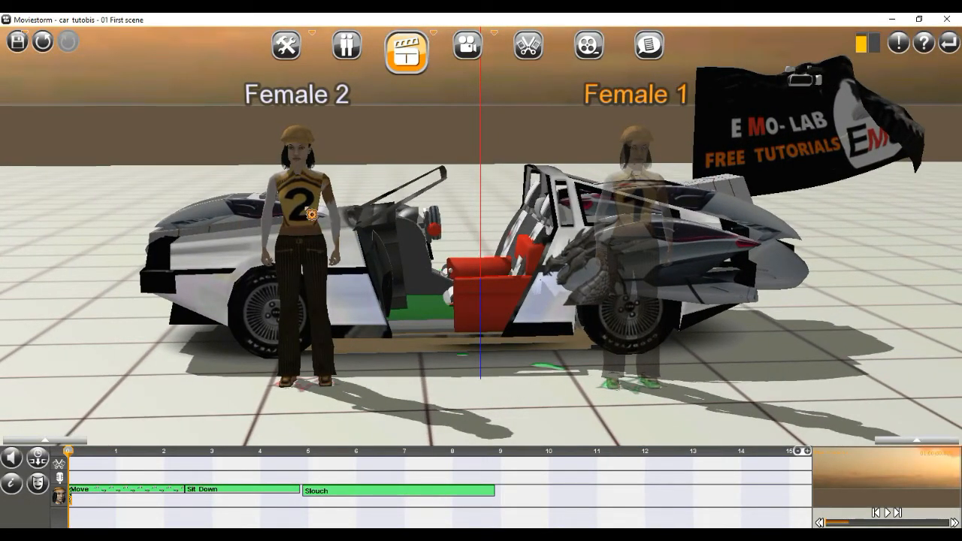
{"action": "left_click", "coordinate": [305, 214]}
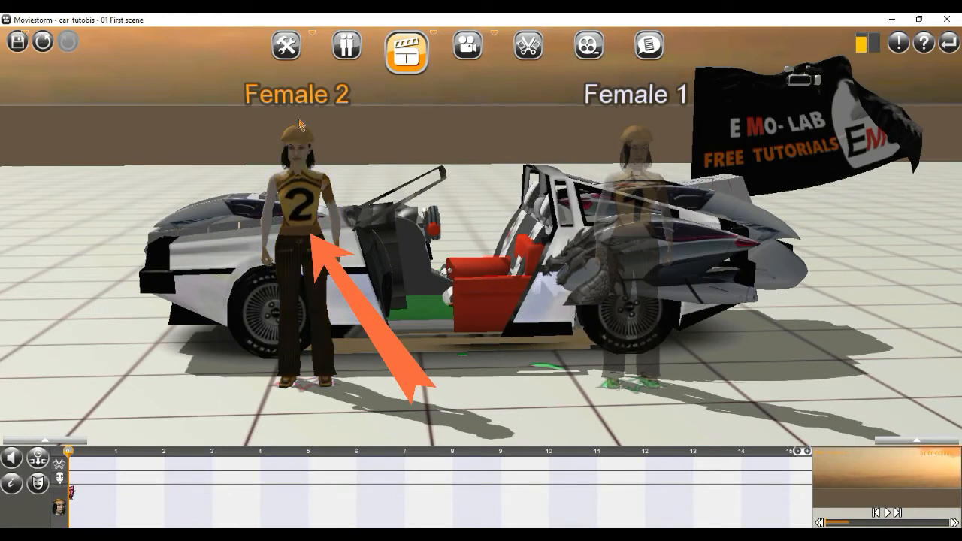
{"action": "left_click", "coordinate": [311, 203]}
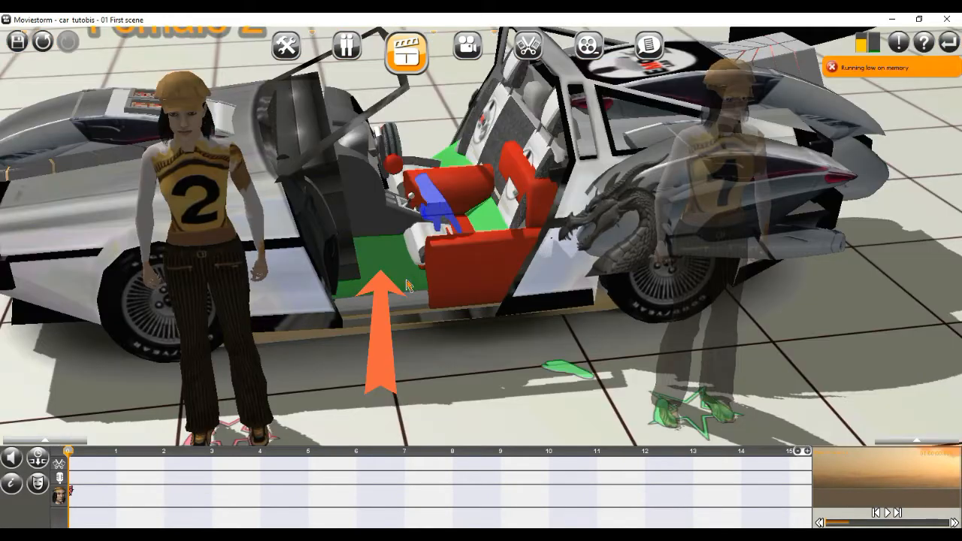
{"action": "left_click", "coordinate": [412, 286]}
{"action": "left_click", "coordinate": [414, 286]}
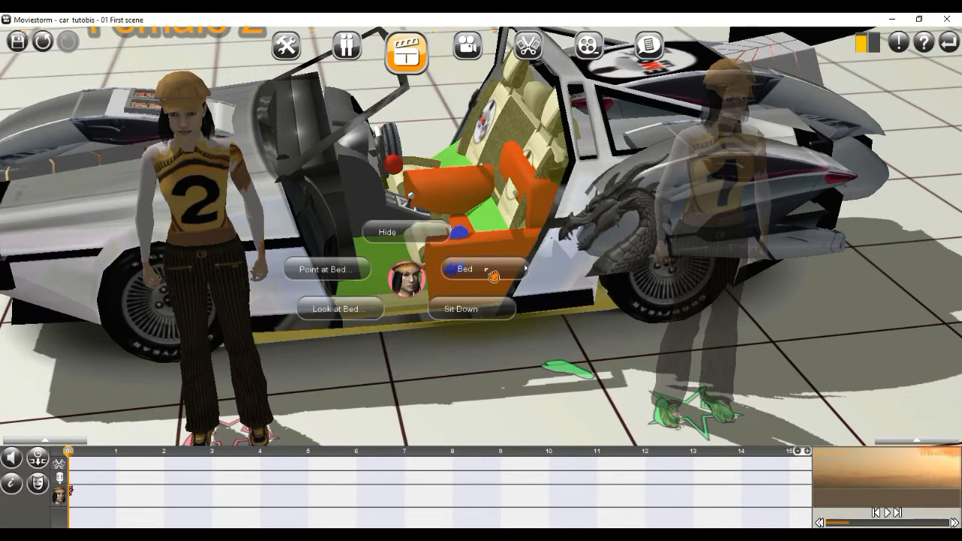
{"action": "mouse_move", "coordinate": [516, 275]}
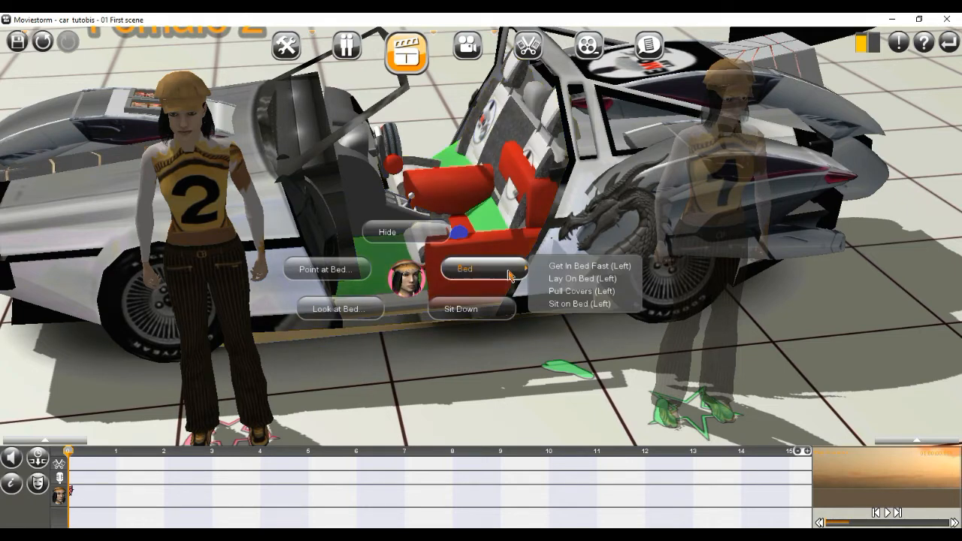
{"action": "left_click", "coordinate": [610, 304]}
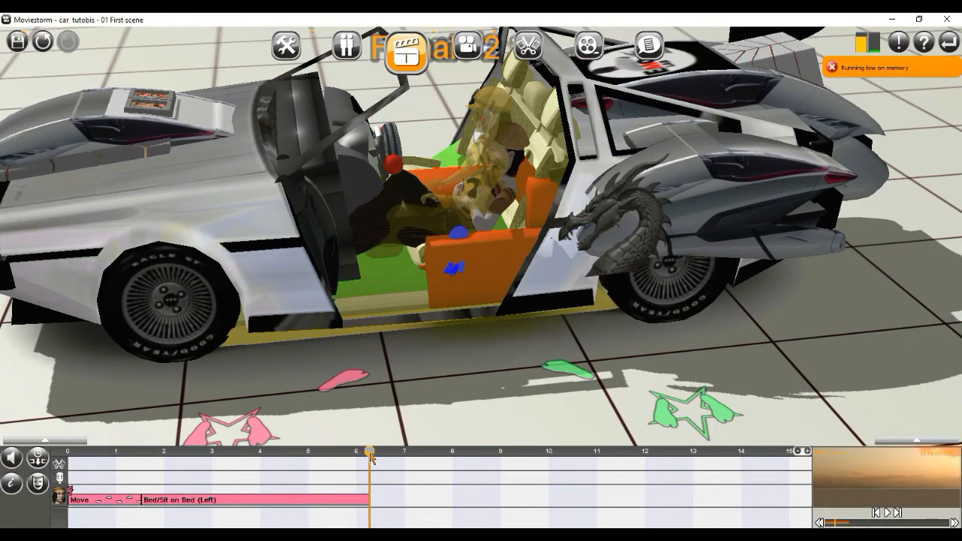
{"action": "left_click_drag", "start_coordinate": [351, 453], "coordinate": [318, 449]}
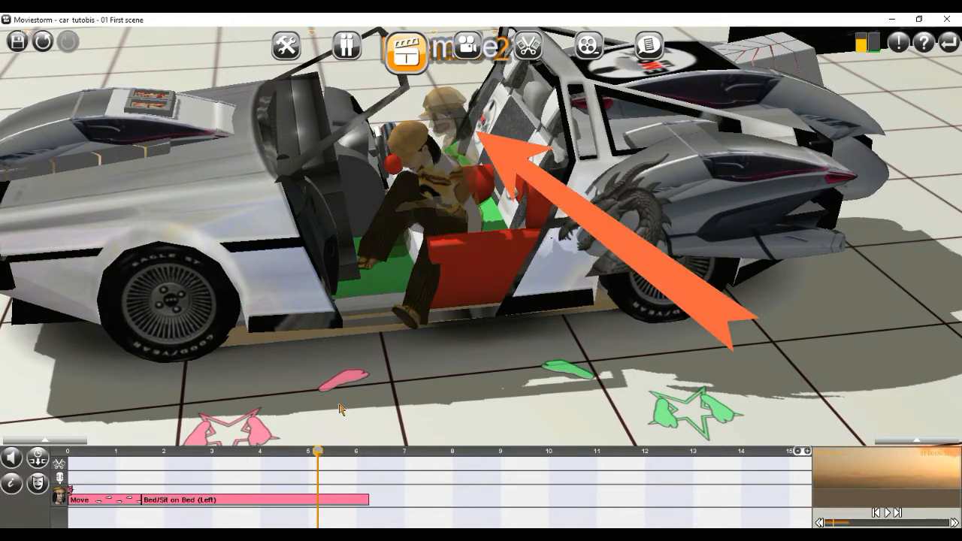
Step: At about 5.6 seconds, hide Female 2 and unhide Female 1 in the car
{"action": "left_click_drag", "start_coordinate": [321, 453], "coordinate": [339, 454]}
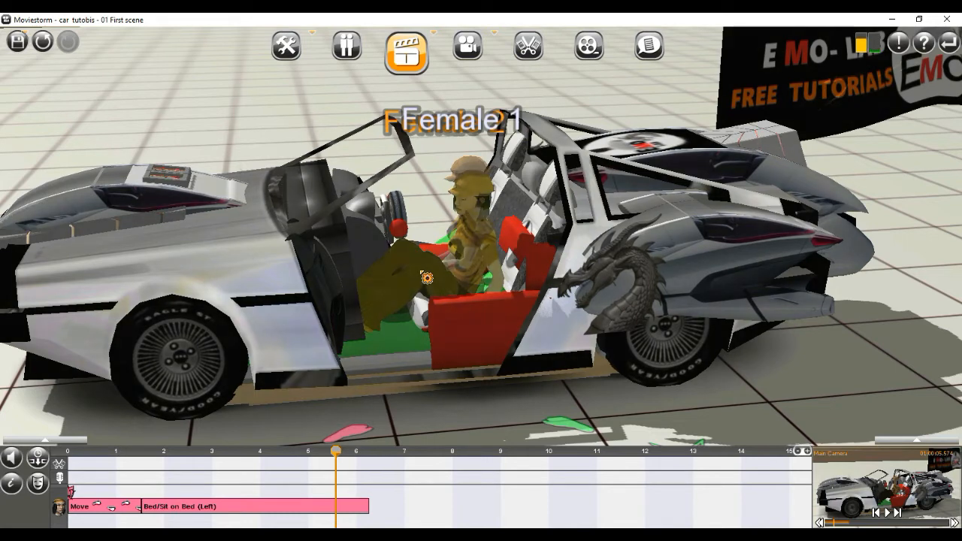
{"action": "left_click", "coordinate": [425, 278]}
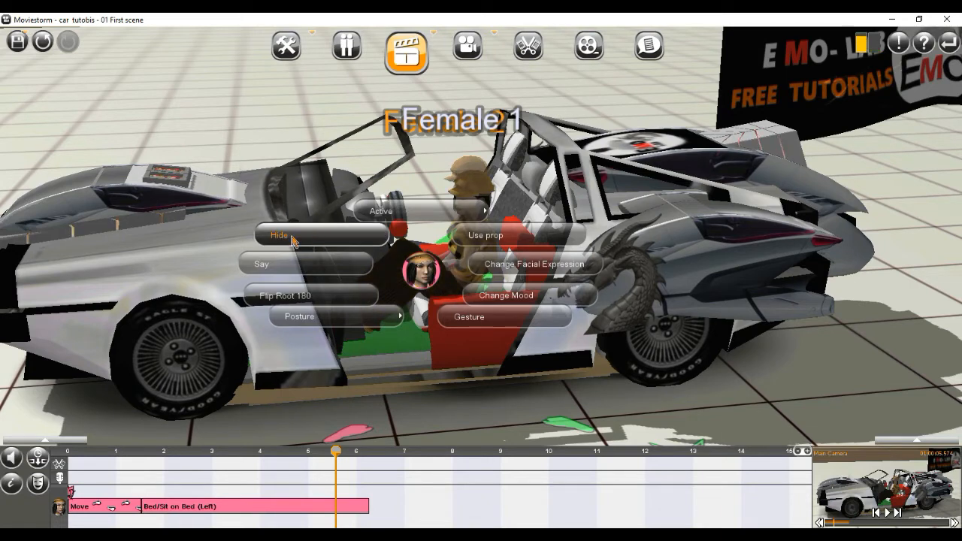
{"action": "left_click", "coordinate": [293, 240]}
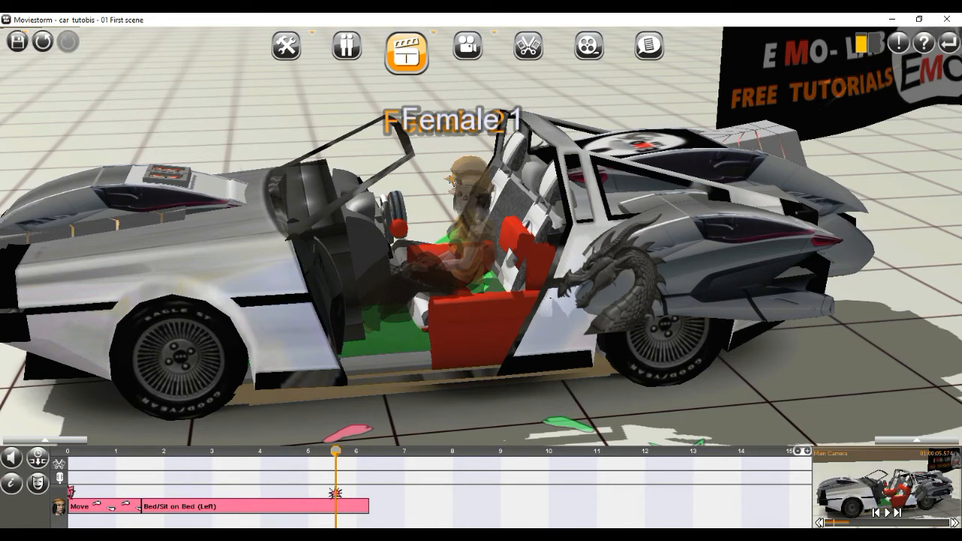
{"action": "left_click", "coordinate": [476, 168]}
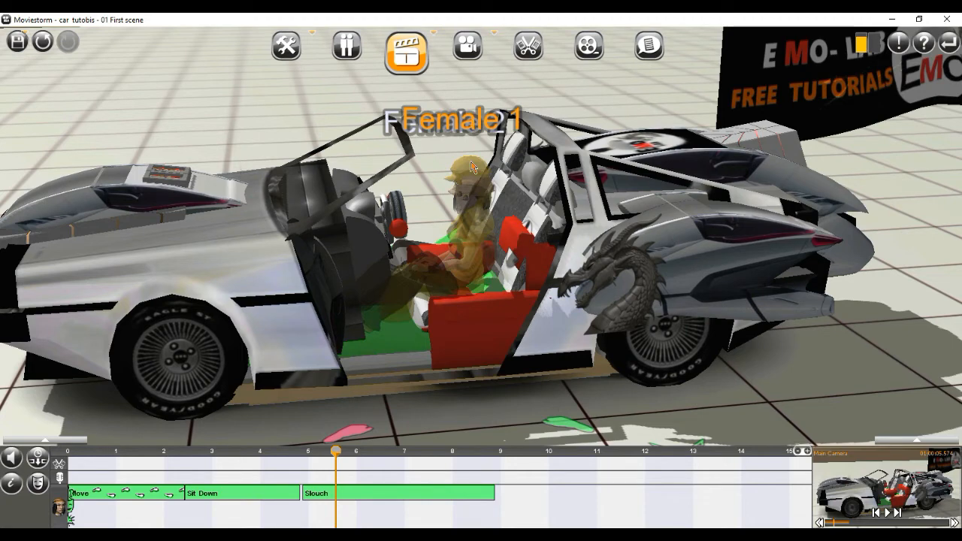
{"action": "left_click", "coordinate": [476, 168]}
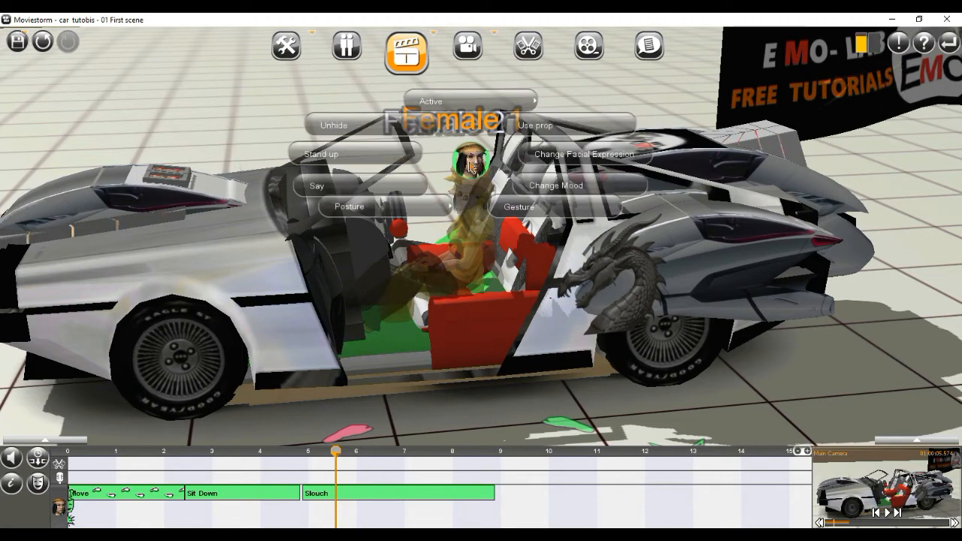
{"action": "left_click", "coordinate": [345, 128]}
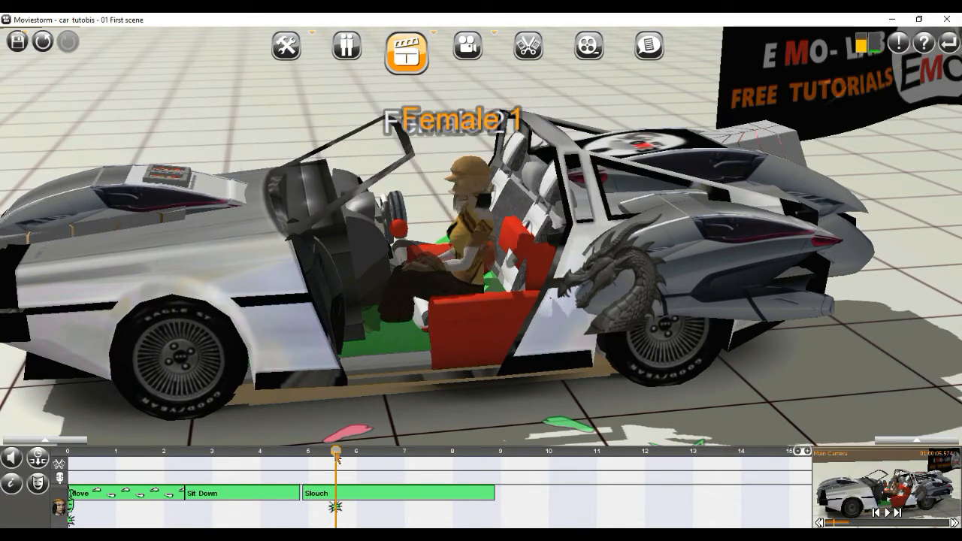
Step: From about 8.7 seconds, move the DeLorean forward across the floor with a smooth start and stop
{"action": "left_click_drag", "start_coordinate": [340, 456], "coordinate": [489, 451]}
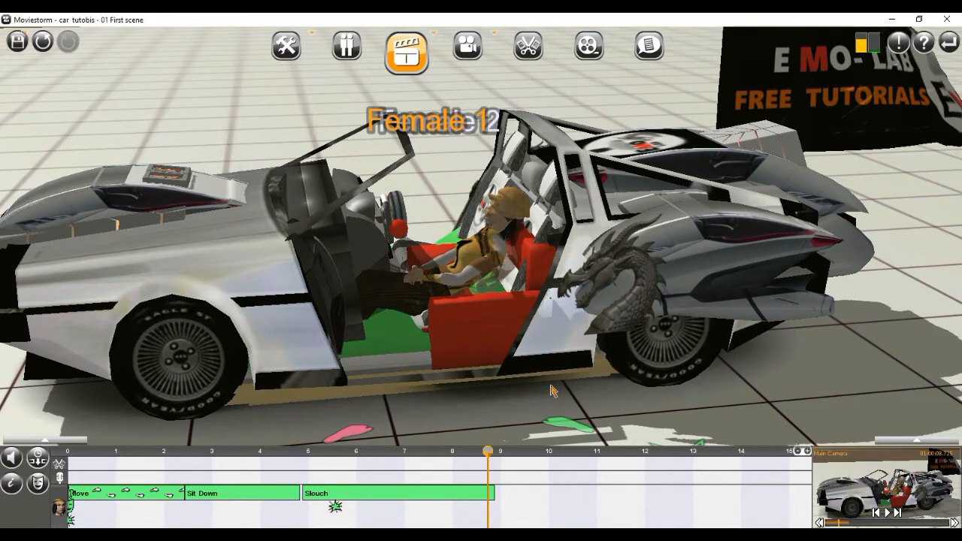
{"action": "scroll", "coordinate": [560, 372], "scroll_direction": "down", "scroll_amount": 4}
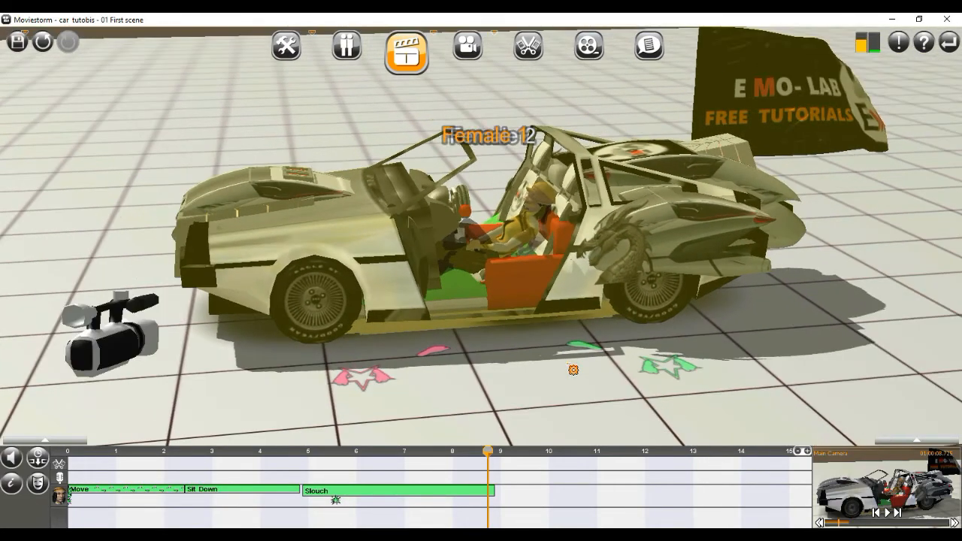
{"action": "scroll", "coordinate": [572, 370], "scroll_direction": "down", "scroll_amount": 1}
{"action": "right_click_drag", "start_coordinate": [573, 370], "coordinate": [556, 382]}
{"action": "left_click_drag", "start_coordinate": [532, 338], "coordinate": [562, 412]}
{"action": "right_click_drag", "start_coordinate": [562, 412], "coordinate": [552, 406]}
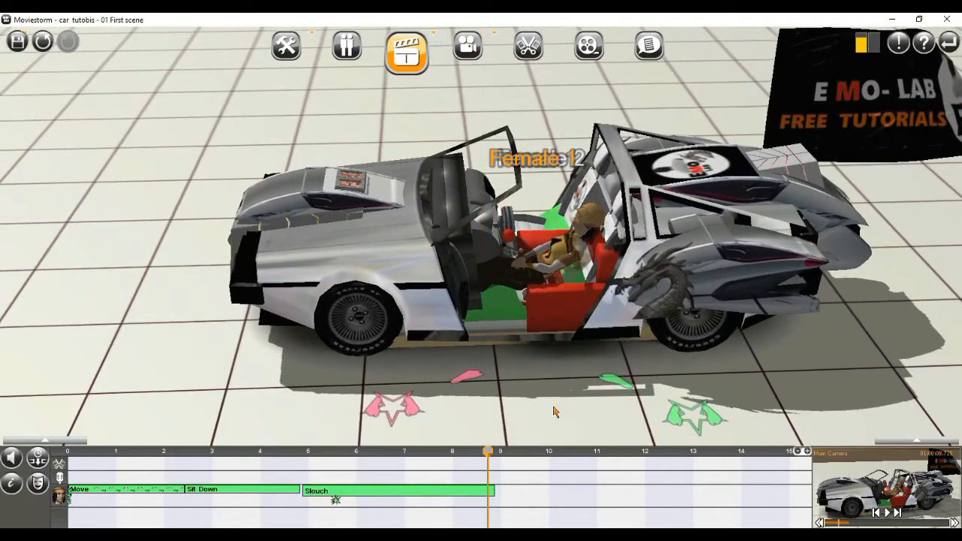
{"action": "scroll", "coordinate": [550, 405], "scroll_direction": "down", "scroll_amount": 1}
{"action": "left_click_drag", "start_coordinate": [538, 392], "coordinate": [612, 398]}
{"action": "left_click_drag", "start_coordinate": [564, 210], "coordinate": [188, 109]}
{"action": "scroll", "coordinate": [233, 247], "scroll_direction": "down", "scroll_amount": 3}
{"action": "scroll", "coordinate": [233, 247], "scroll_direction": "up", "scroll_amount": 3}
{"action": "left_click_drag", "start_coordinate": [233, 247], "coordinate": [684, 314]}
{"action": "right_click_drag", "start_coordinate": [654, 322], "coordinate": [746, 298]}
{"action": "left_click_drag", "start_coordinate": [688, 296], "coordinate": [712, 359]}
{"action": "left_click_drag", "start_coordinate": [530, 270], "coordinate": [128, 247]}
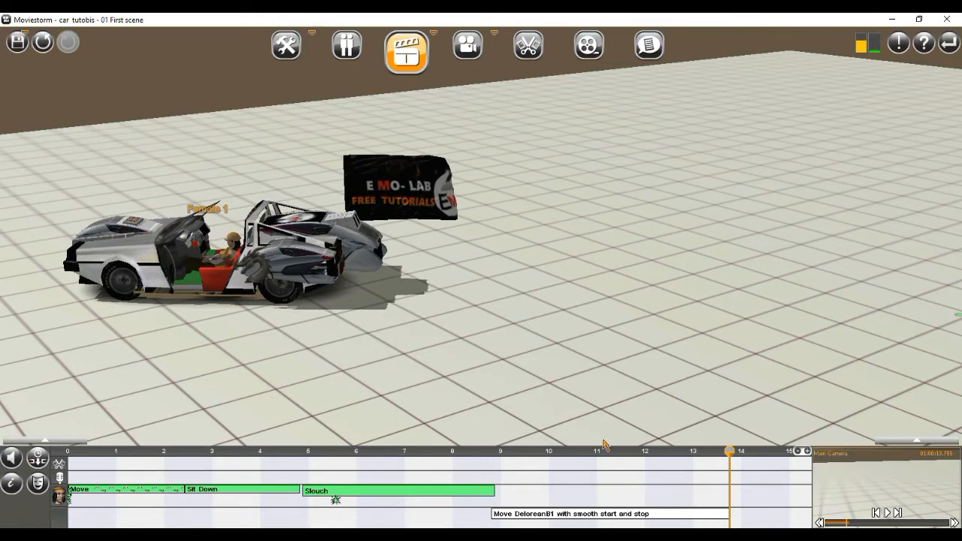
Step: Scrub back through the car's move to about 10.2 seconds and check where both characters are relative to the car
{"action": "left_click_drag", "start_coordinate": [597, 387], "coordinate": [510, 325]}
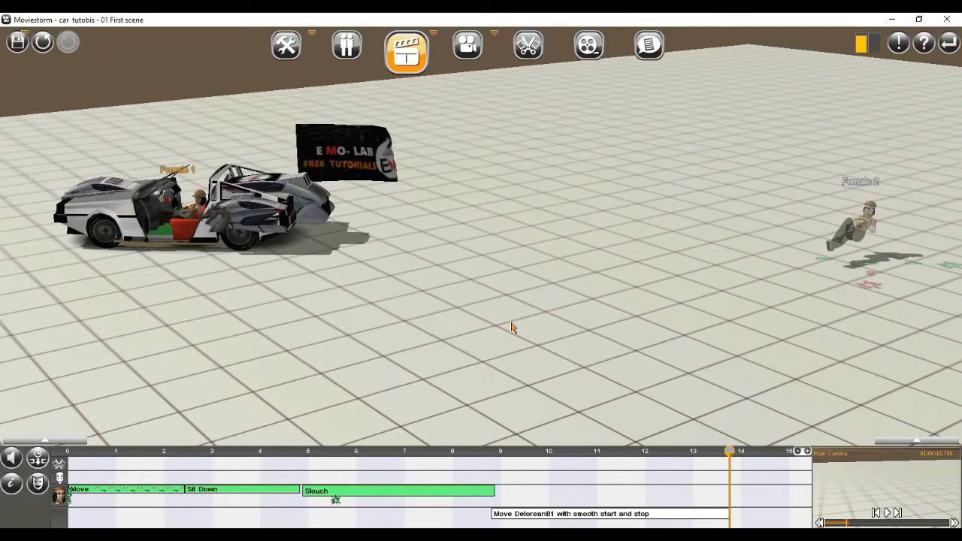
{"action": "scroll", "coordinate": [511, 324], "scroll_direction": "down", "scroll_amount": 2}
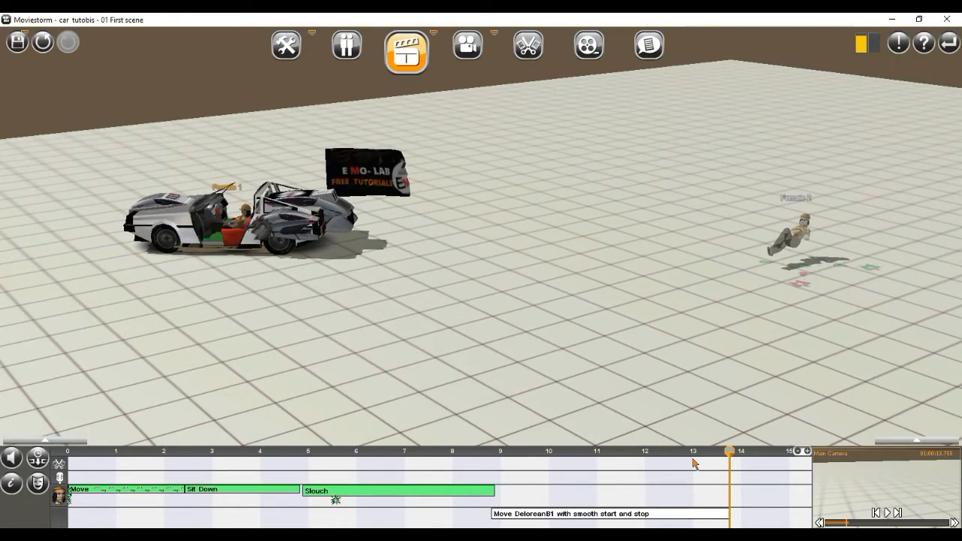
{"action": "left_click_drag", "start_coordinate": [729, 455], "coordinate": [563, 456]}
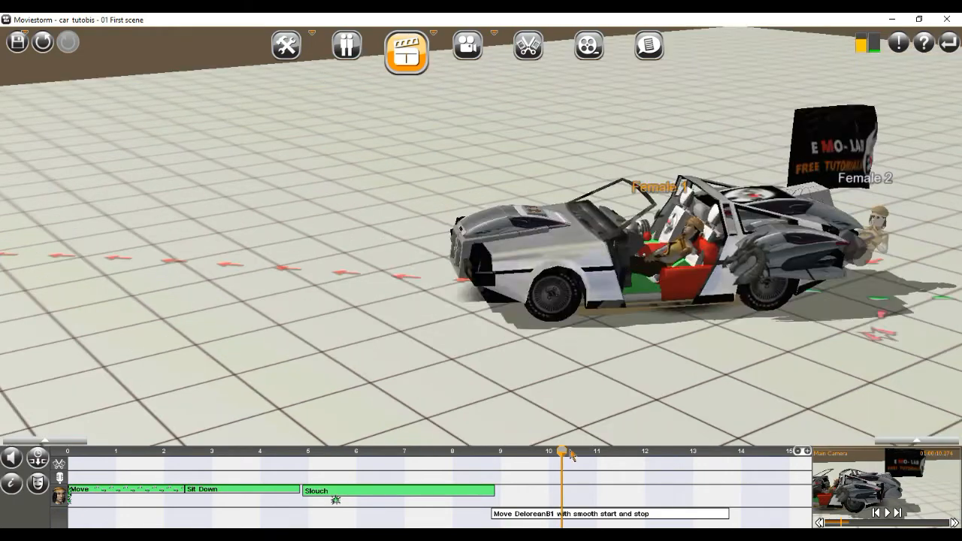
{"action": "mouse_move", "coordinate": [567, 454]}
{"action": "left_mouse_down"}
{"action": "mouse_move", "coordinate": [612, 452]}
{"action": "mouse_move", "coordinate": [556, 454]}
{"action": "left_mouse_up"}
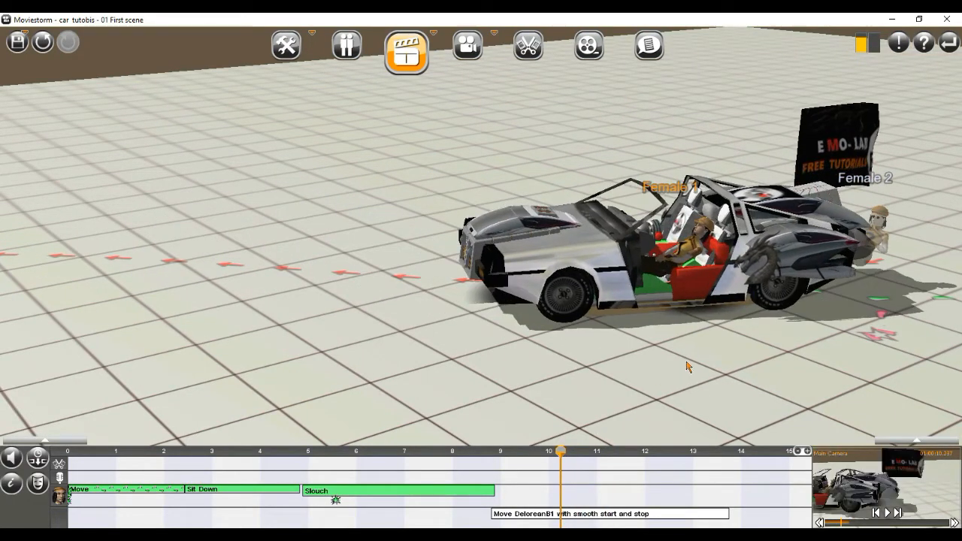
Step: At about 8.5 seconds, have Female 1 point at the red sphere on the door side of the steering wheel
{"action": "scroll", "coordinate": [687, 366], "scroll_direction": "up", "scroll_amount": 3}
{"action": "scroll", "coordinate": [686, 367], "scroll_direction": "up", "scroll_amount": 2}
{"action": "left_click_drag", "start_coordinate": [686, 366], "coordinate": [576, 449]}
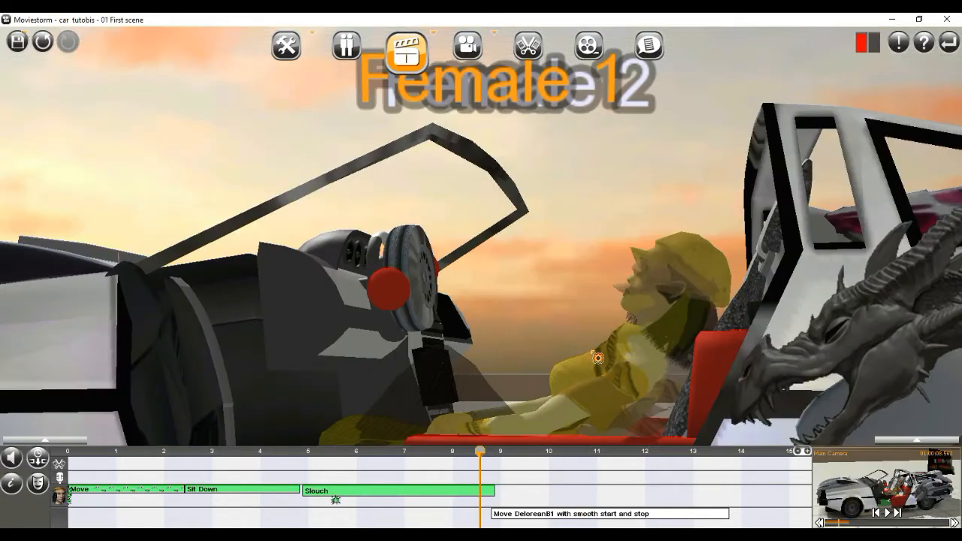
{"action": "right_click_drag", "start_coordinate": [600, 359], "coordinate": [544, 464]}
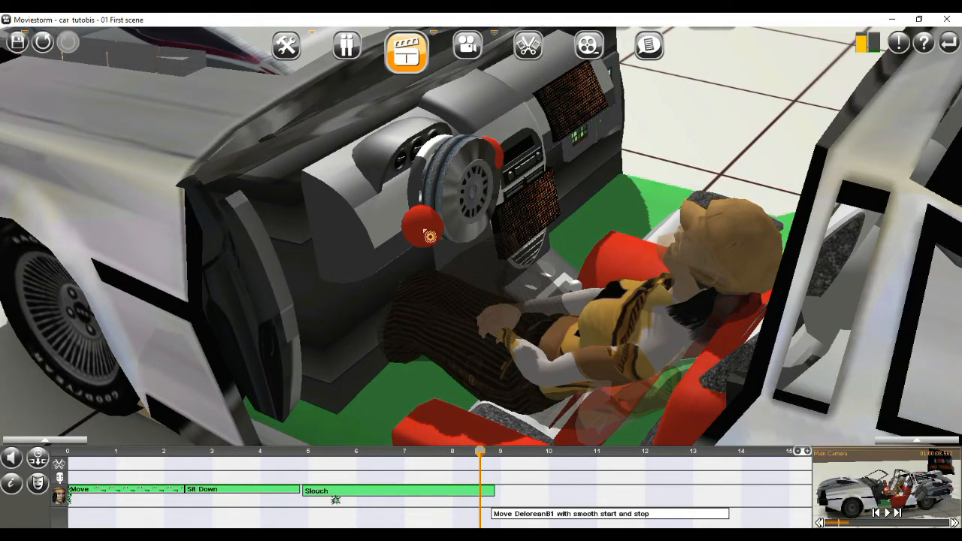
{"action": "left_click", "coordinate": [427, 236]}
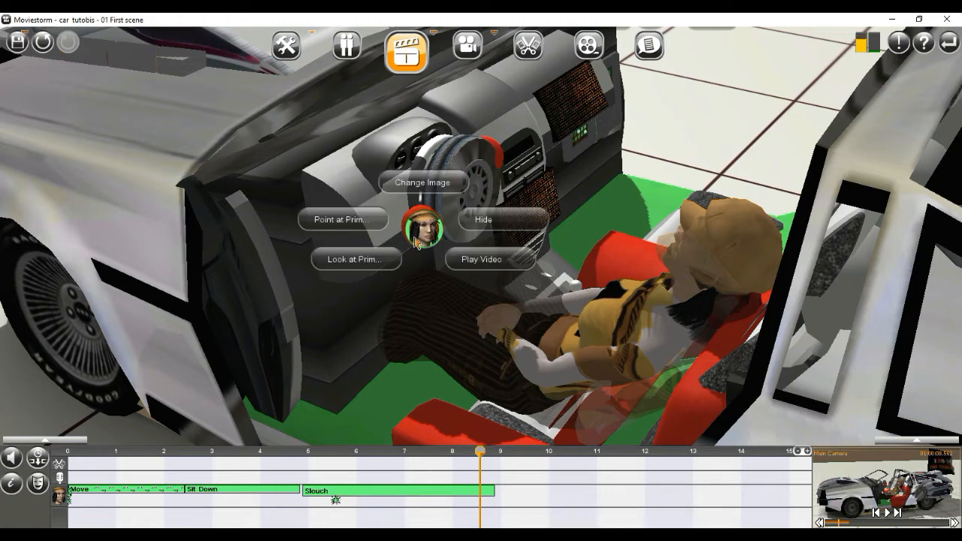
{"action": "left_click", "coordinate": [353, 227]}
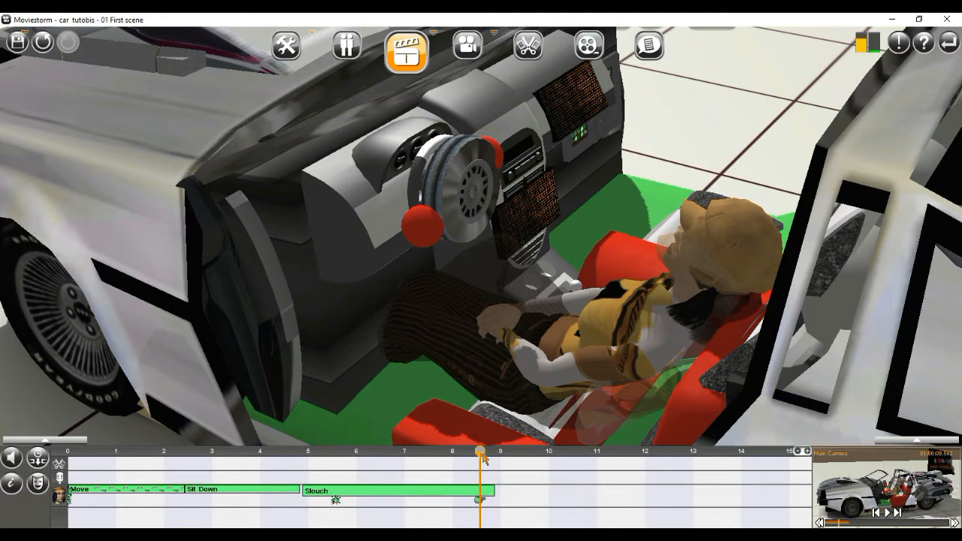
Step: Preview the pointing action just after it starts and set its hand to left hand
{"action": "mouse_move", "coordinate": [485, 453]}
{"action": "left_mouse_down"}
{"action": "mouse_move", "coordinate": [511, 457]}
{"action": "mouse_move", "coordinate": [485, 456]}
{"action": "mouse_move", "coordinate": [509, 458]}
{"action": "mouse_move", "coordinate": [495, 461]}
{"action": "left_mouse_up"}
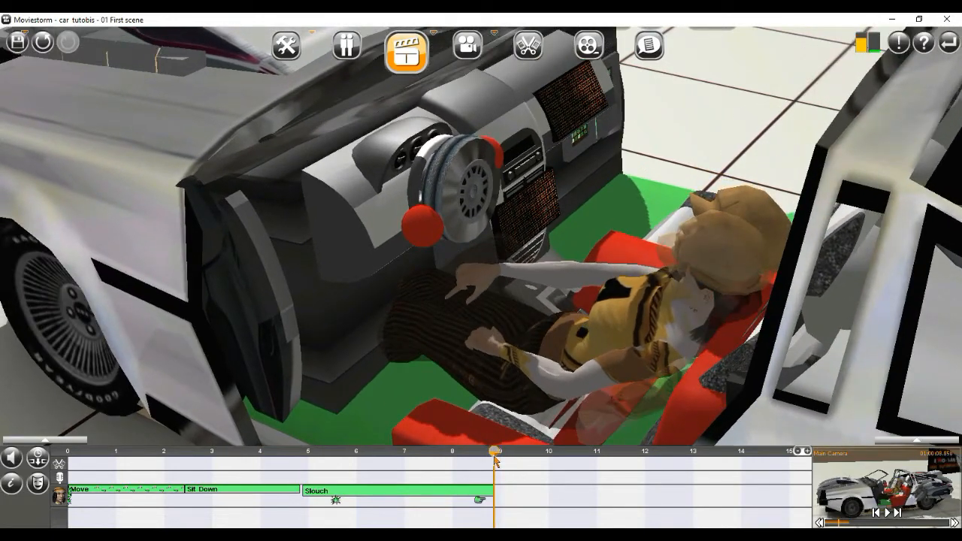
{"action": "right_click", "coordinate": [481, 502]}
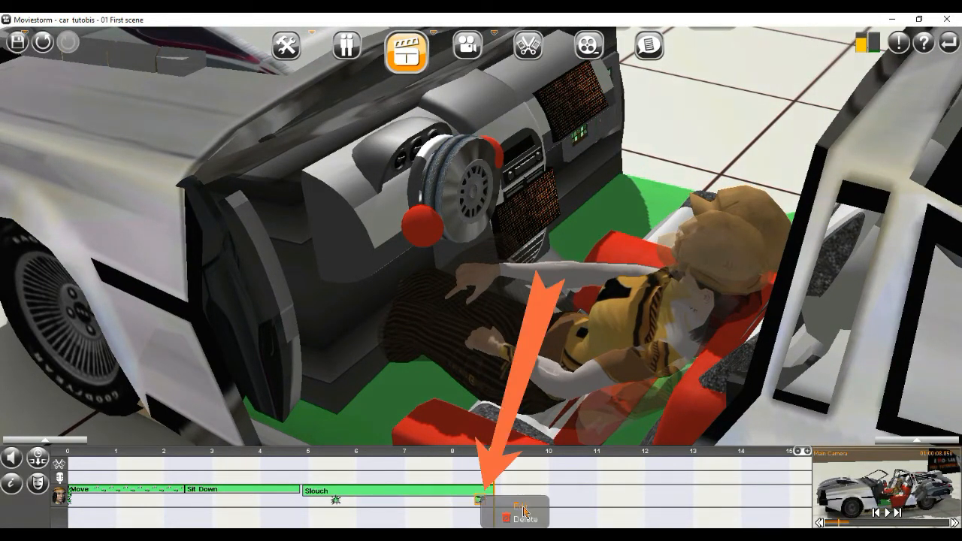
{"action": "left_click", "coordinate": [519, 510]}
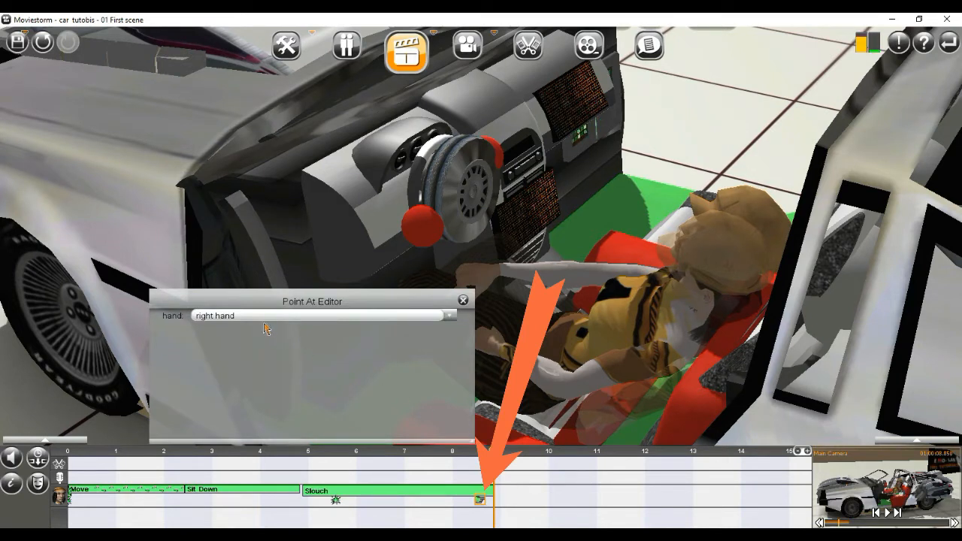
{"action": "left_click_drag", "start_coordinate": [322, 302], "coordinate": [300, 256]}
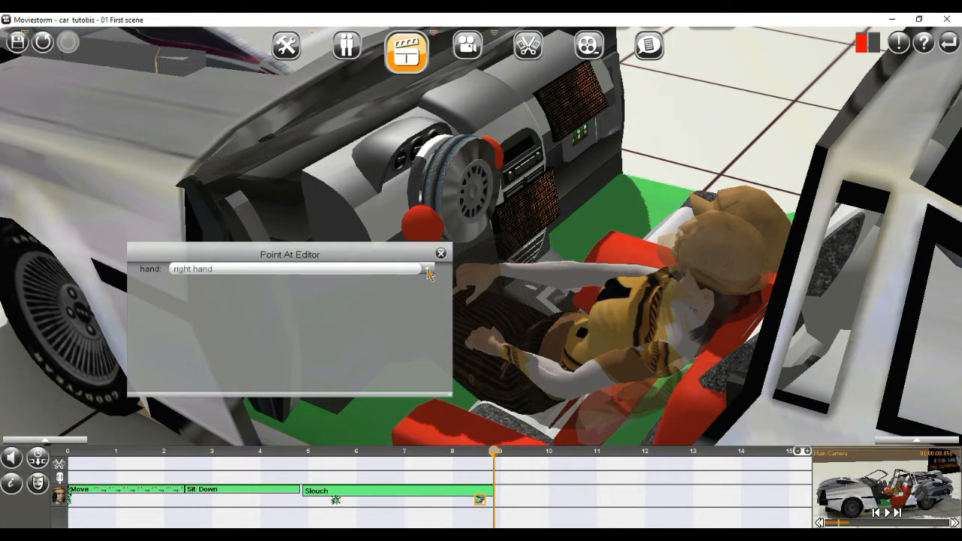
{"action": "left_click", "coordinate": [426, 268]}
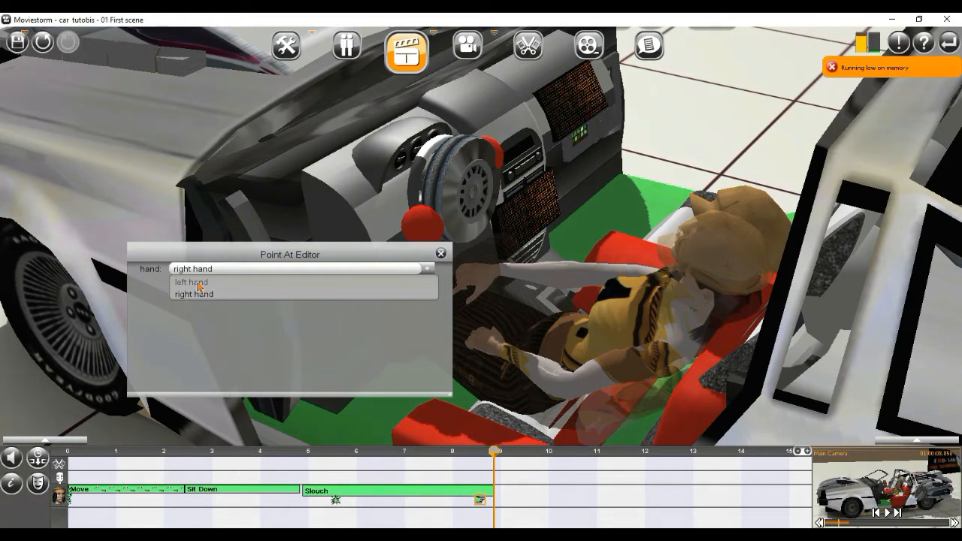
{"action": "left_click", "coordinate": [197, 282]}
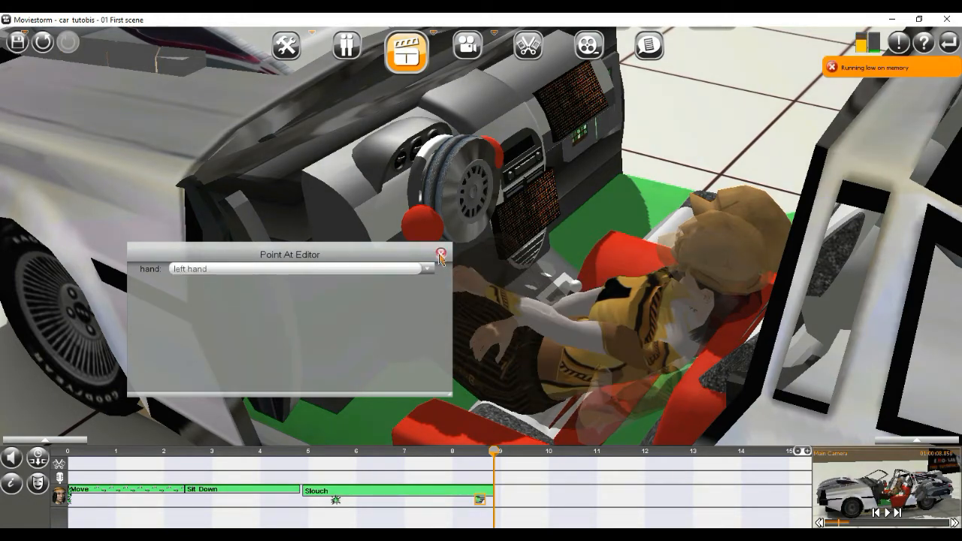
{"action": "left_click", "coordinate": [441, 254]}
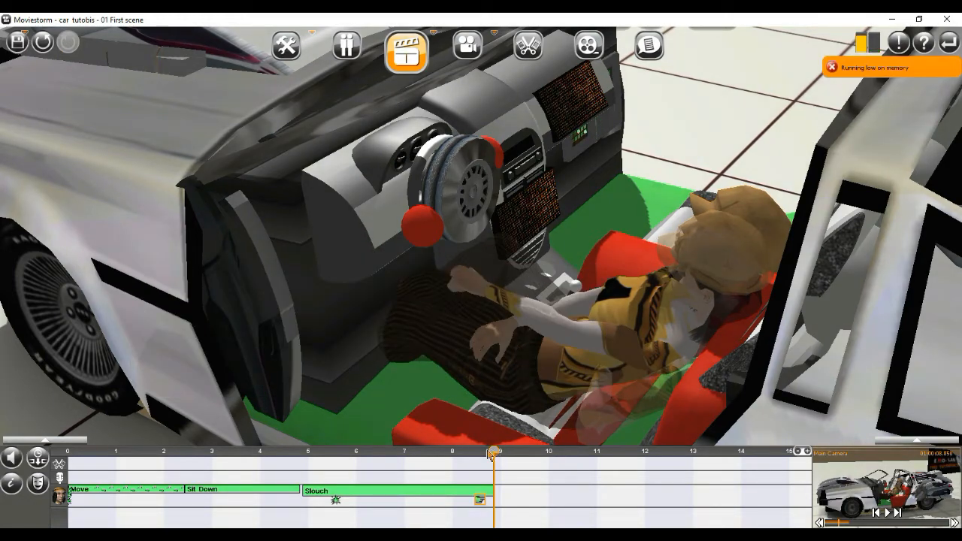
Step: At about 9.3 seconds, have Female 1 also point at the steering wheel's inner red sphere, and preview it up to about 10.4 seconds
{"action": "mouse_move", "coordinate": [475, 453]}
{"action": "left_mouse_down"}
{"action": "mouse_move", "coordinate": [512, 451]}
{"action": "mouse_move", "coordinate": [484, 454]}
{"action": "left_mouse_up"}
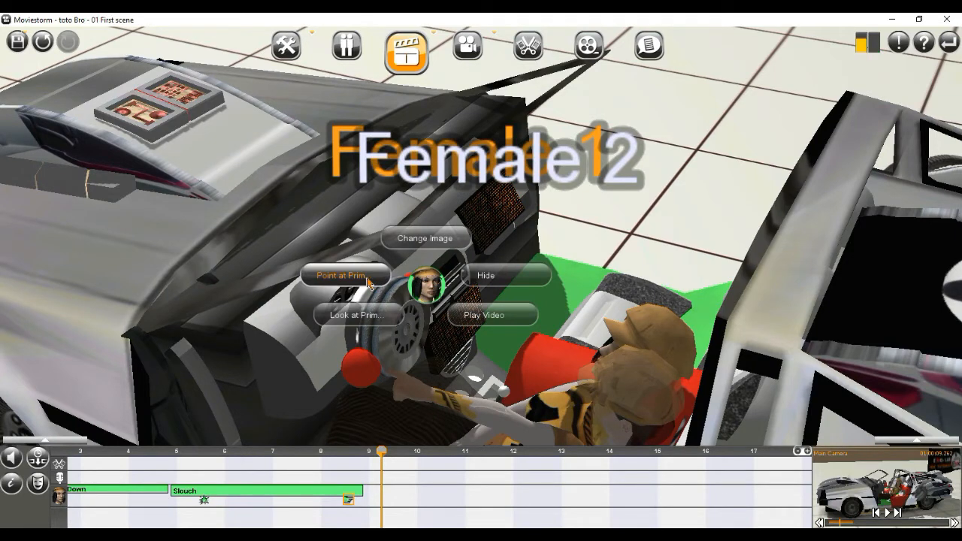
{"action": "left_click", "coordinate": [367, 282]}
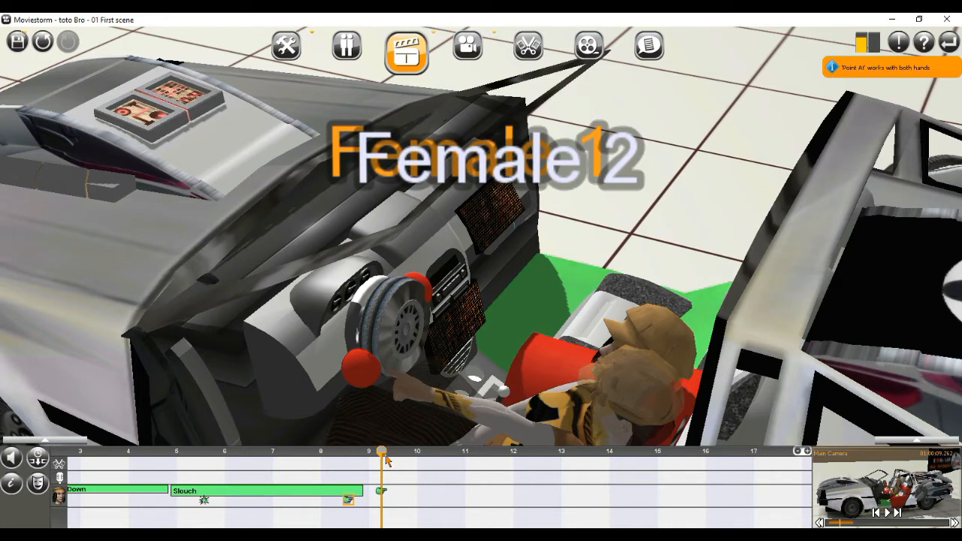
{"action": "left_click_drag", "start_coordinate": [389, 459], "coordinate": [435, 462]}
Step: Scrub through the pointing actions between about 9.2 and 10.4 seconds and examine both hands' reach to the steering wheel from several angles
{"action": "left_click_drag", "start_coordinate": [588, 434], "coordinate": [581, 284]}
{"action": "right_click_drag", "start_coordinate": [580, 284], "coordinate": [532, 294]}
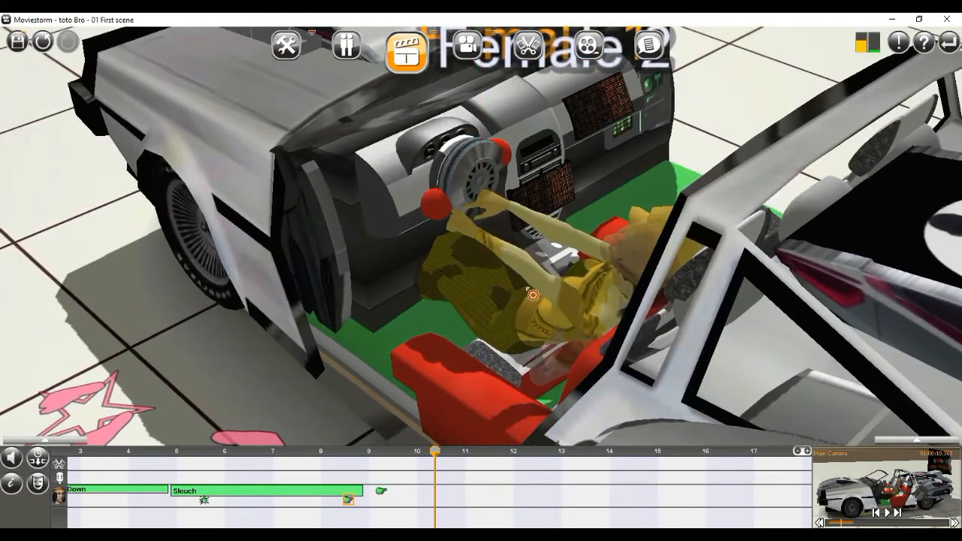
{"action": "scroll", "coordinate": [532, 294], "scroll_direction": "up", "scroll_amount": 2}
{"action": "right_click_drag", "start_coordinate": [635, 311], "coordinate": [653, 290]}
{"action": "left_click_drag", "start_coordinate": [435, 452], "coordinate": [383, 464]}
{"action": "mouse_move", "coordinate": [417, 463]}
{"action": "left_mouse_down"}
{"action": "mouse_move", "coordinate": [428, 464]}
{"action": "mouse_move", "coordinate": [370, 464]}
{"action": "mouse_move", "coordinate": [407, 464]}
{"action": "left_mouse_up"}
{"action": "scroll", "coordinate": [524, 363], "scroll_direction": "down", "scroll_amount": 4}
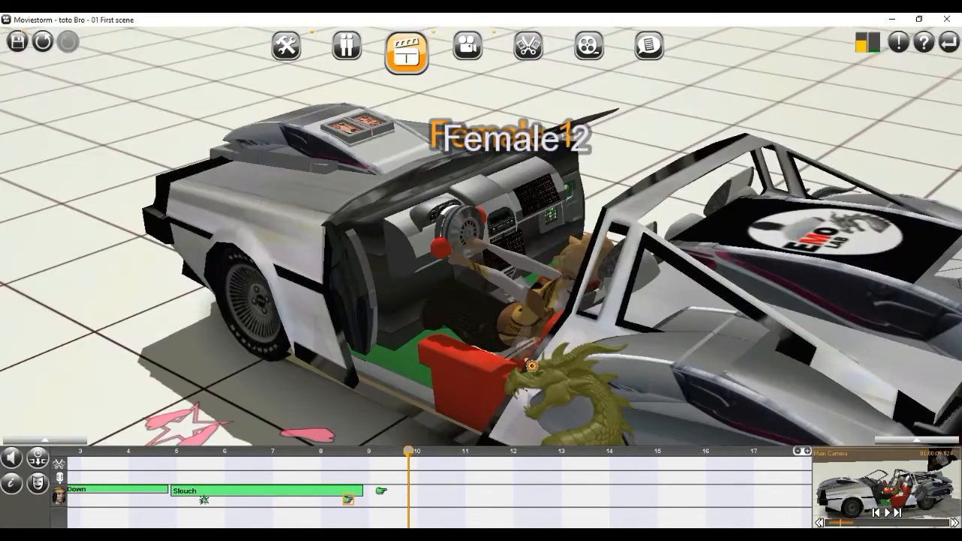
{"action": "scroll", "coordinate": [524, 363], "scroll_direction": "up", "scroll_amount": 1}
{"action": "right_click_drag", "start_coordinate": [524, 364], "coordinate": [333, 434]}
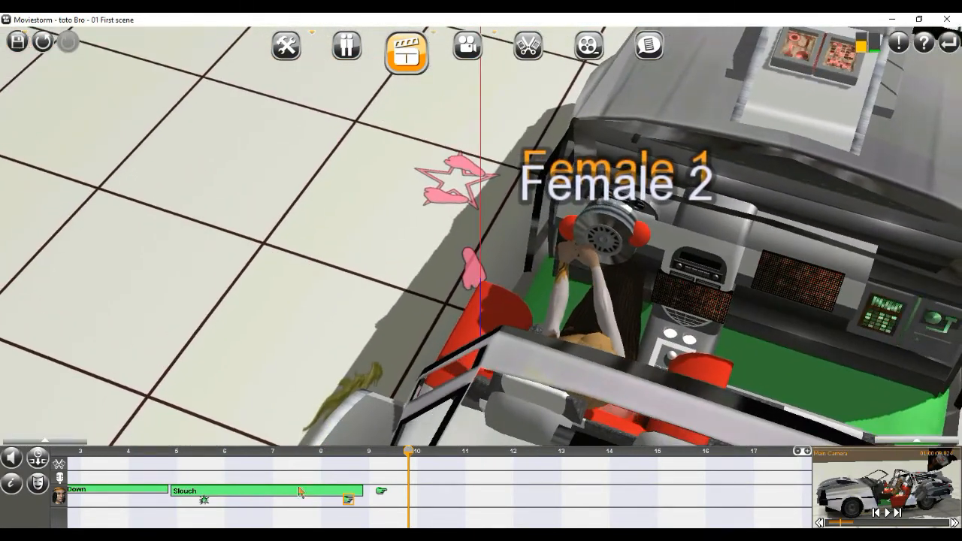
{"action": "left_click", "coordinate": [378, 452]}
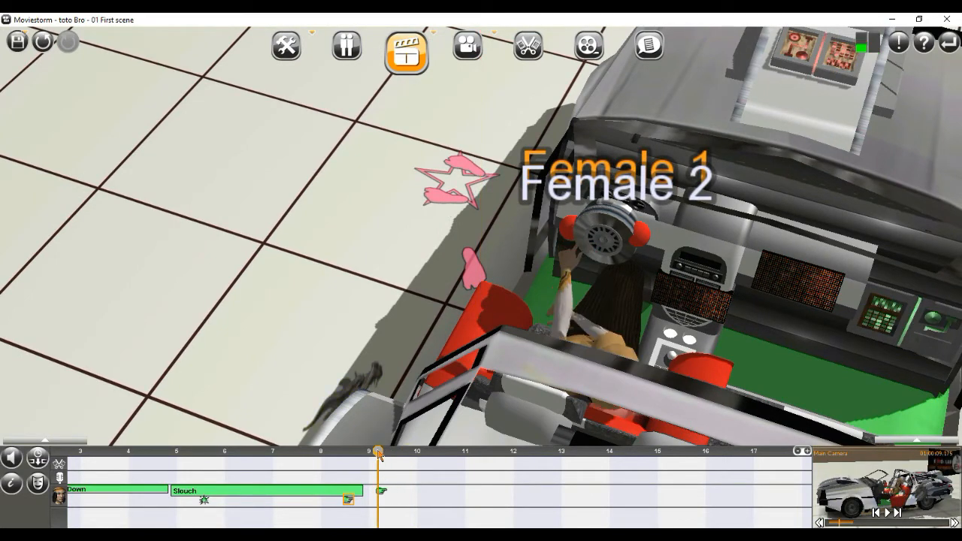
{"action": "left_click_drag", "start_coordinate": [394, 451], "coordinate": [417, 464]}
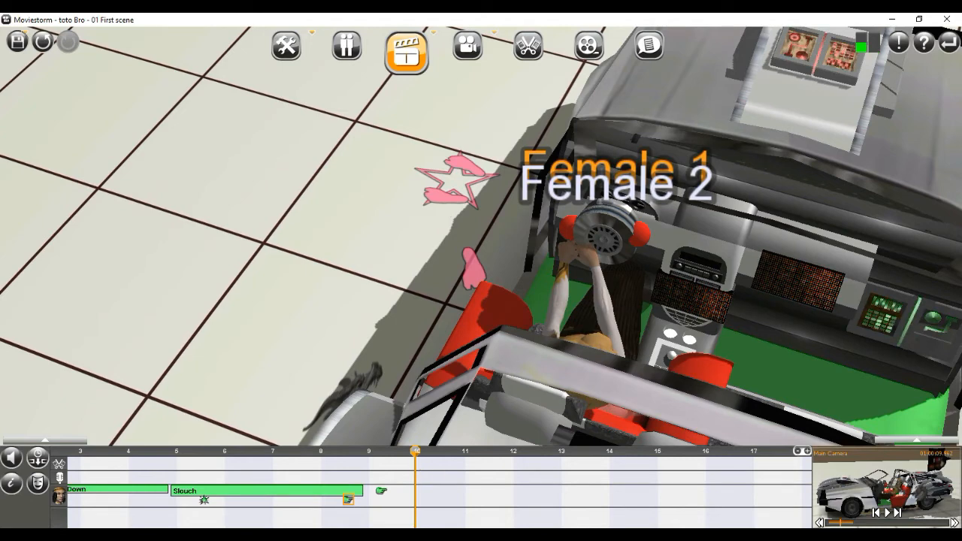
Step: In the set workshop, shift the steering wheel's inner red sphere sideways towards the centre of the dashboard, away from the wheel
{"action": "right_click_drag", "start_coordinate": [481, 150], "coordinate": [347, 86]}
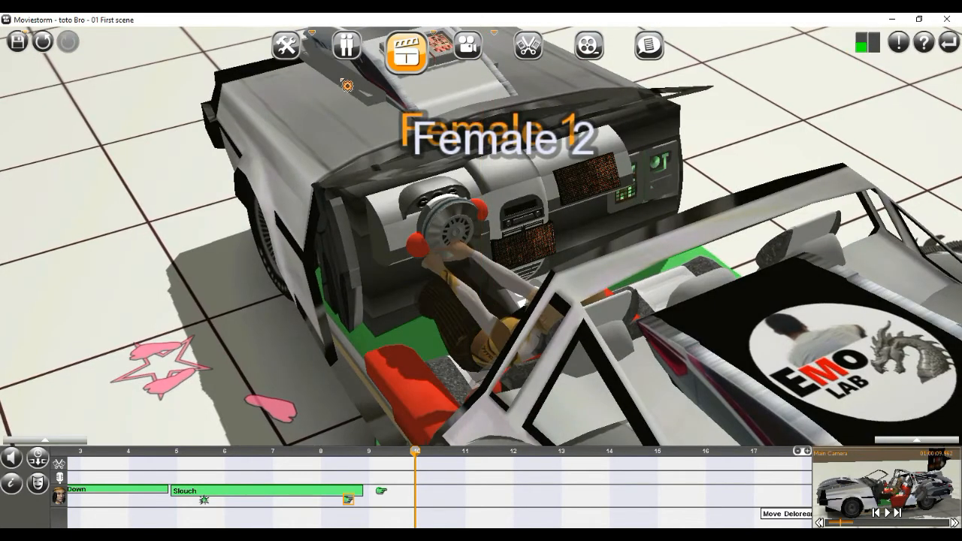
{"action": "left_click", "coordinate": [287, 56]}
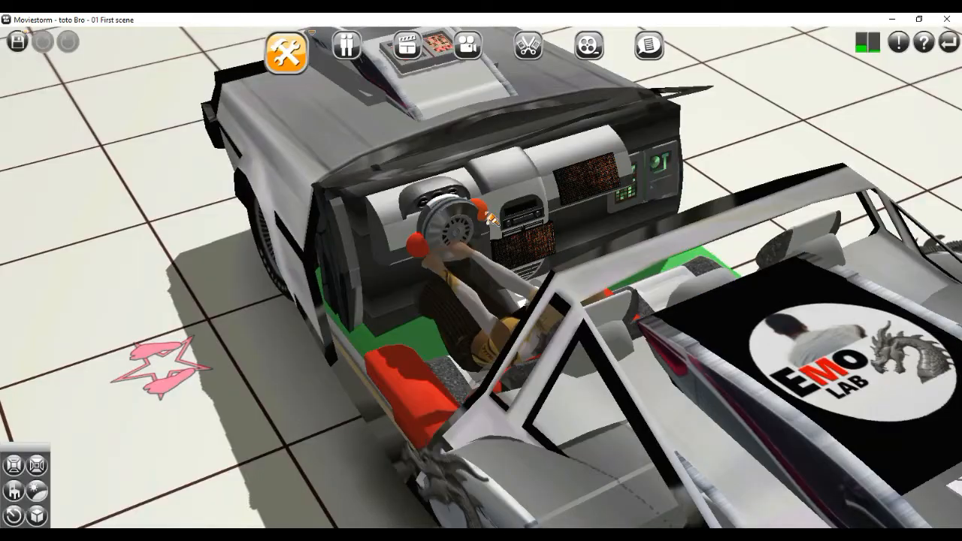
{"action": "left_click", "coordinate": [488, 217]}
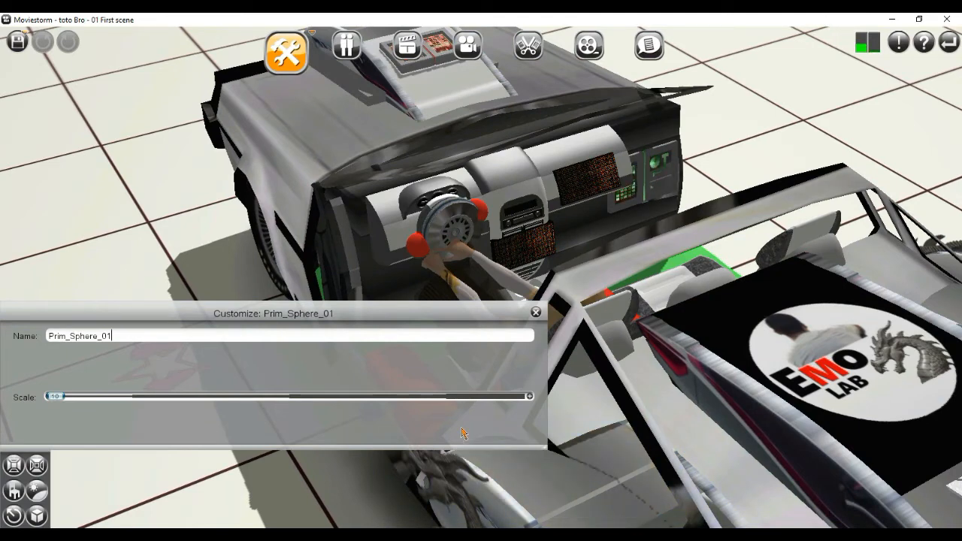
{"action": "left_click", "coordinate": [535, 311]}
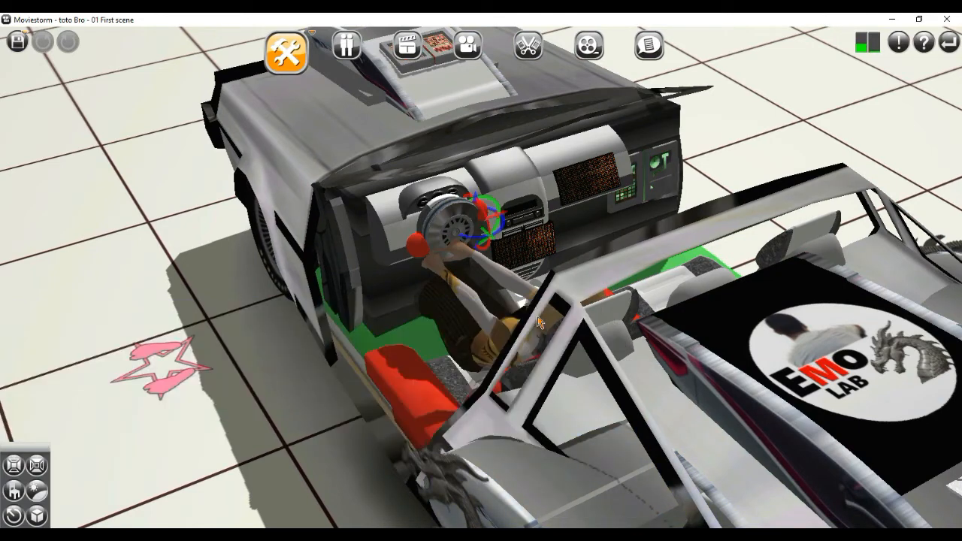
{"action": "scroll", "coordinate": [556, 337], "scroll_direction": "up", "scroll_amount": 3}
{"action": "scroll", "coordinate": [556, 336], "scroll_direction": "up", "scroll_amount": 3}
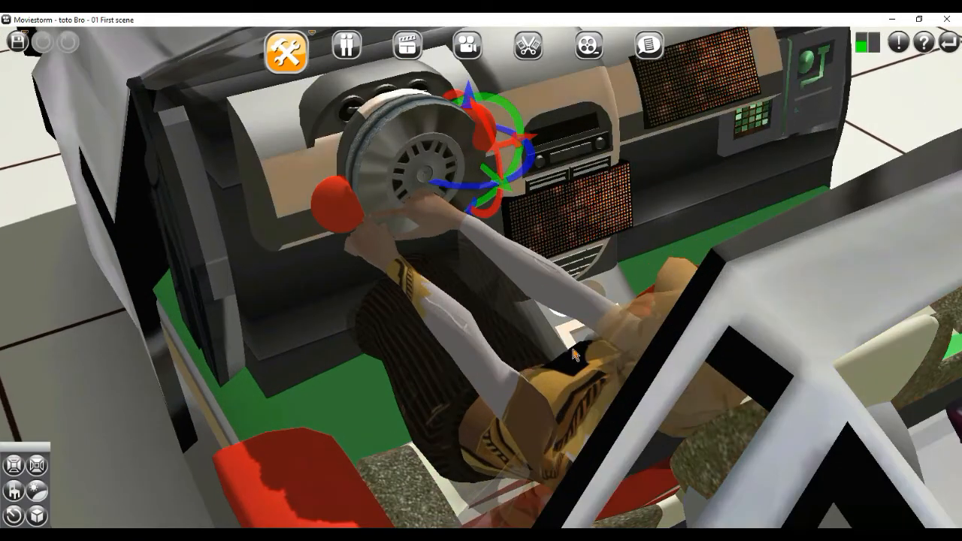
{"action": "right_click_drag", "start_coordinate": [575, 356], "coordinate": [546, 381]}
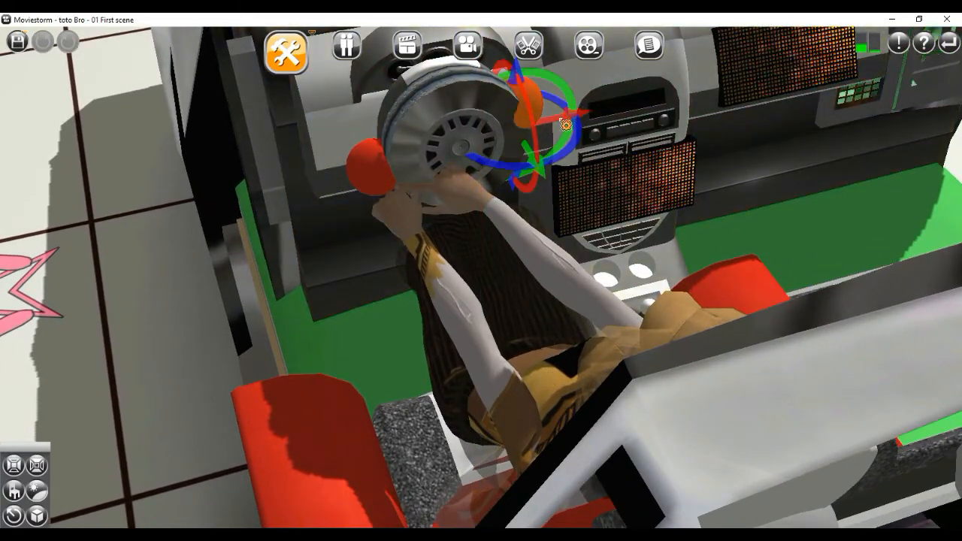
{"action": "left_click_drag", "start_coordinate": [566, 115], "coordinate": [696, 124]}
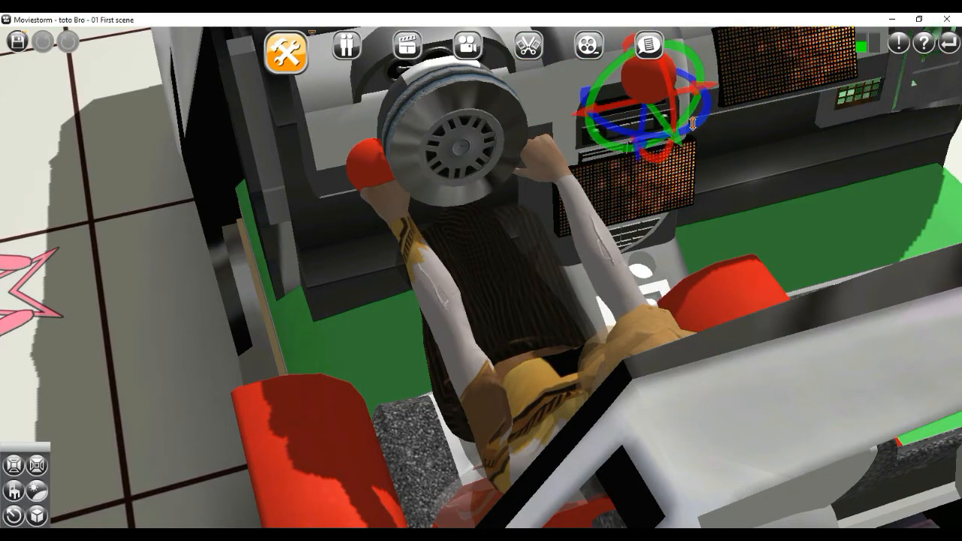
Step: Reposition the inner red sphere beside and slightly behind the steering wheel so the character's inner hand reaches the wheel's edge
{"action": "middle_click_drag", "start_coordinate": [678, 138], "coordinate": [682, 144]}
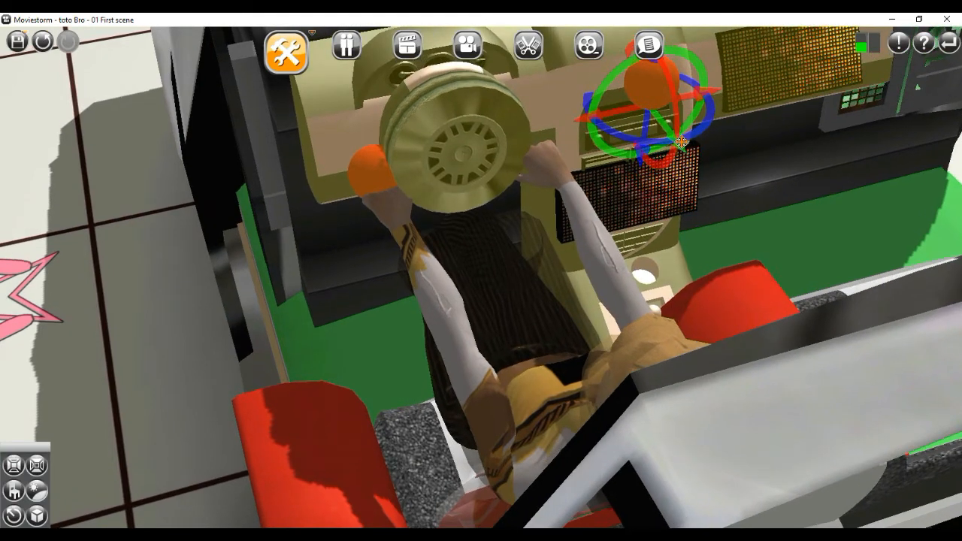
{"action": "left_click_drag", "start_coordinate": [681, 147], "coordinate": [740, 319]}
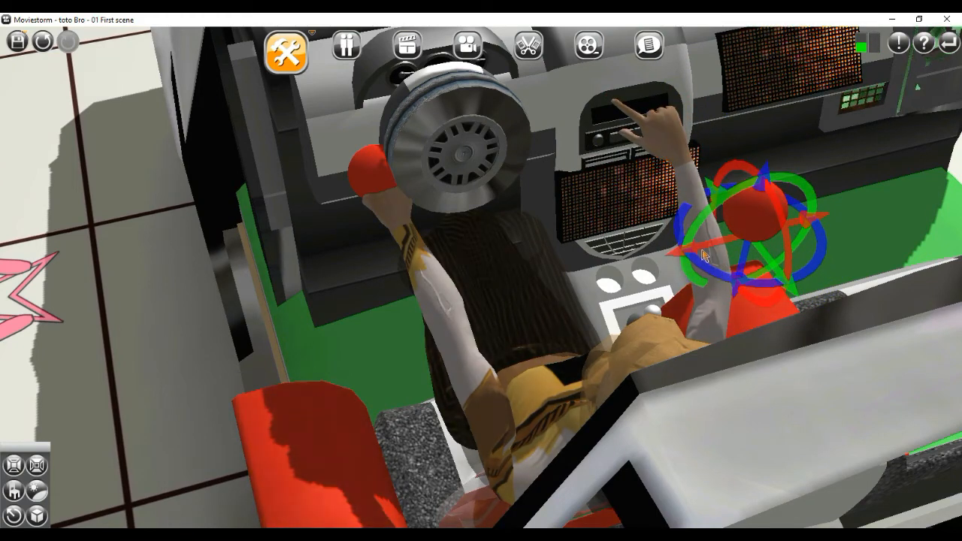
{"action": "left_click_drag", "start_coordinate": [701, 249], "coordinate": [621, 263]}
{"action": "left_click_drag", "start_coordinate": [691, 326], "coordinate": [630, 247]}
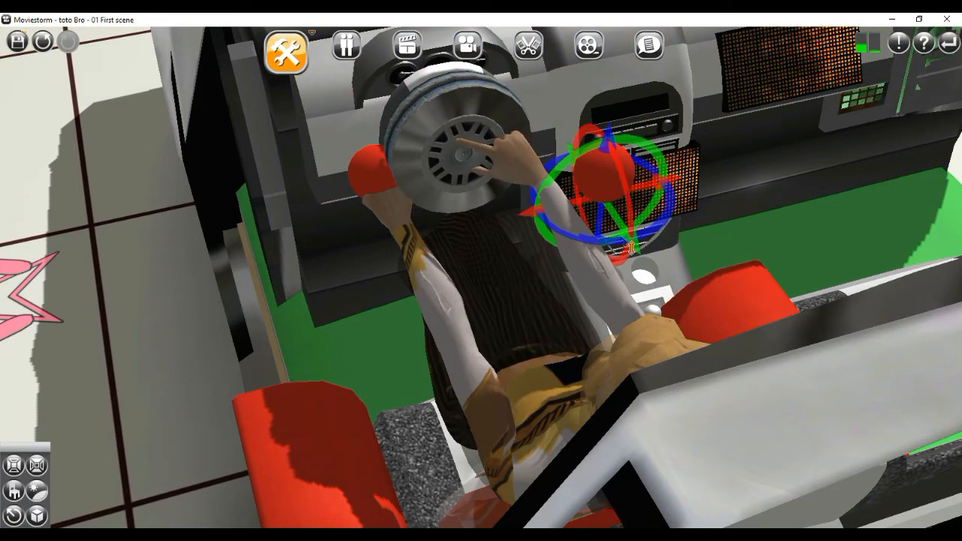
{"action": "left_click_drag", "start_coordinate": [533, 211], "coordinate": [595, 213]}
{"action": "right_click_drag", "start_coordinate": [532, 289], "coordinate": [778, 229]}
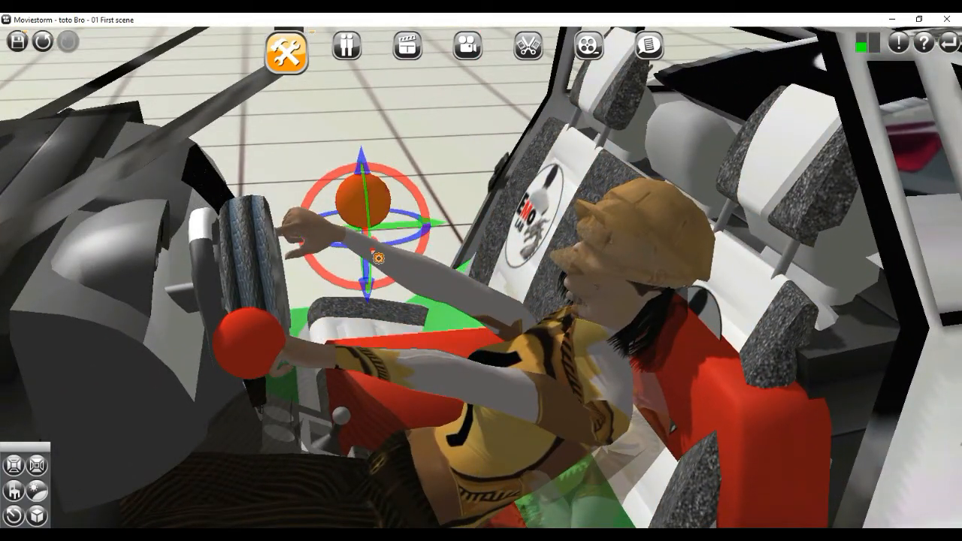
{"action": "left_click_drag", "start_coordinate": [381, 258], "coordinate": [369, 262]}
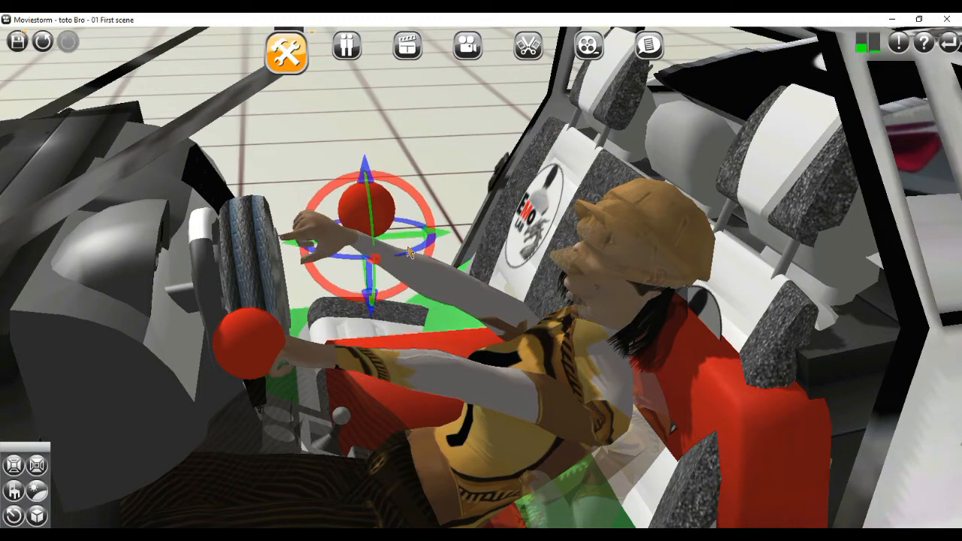
{"action": "left_click_drag", "start_coordinate": [418, 241], "coordinate": [416, 286]}
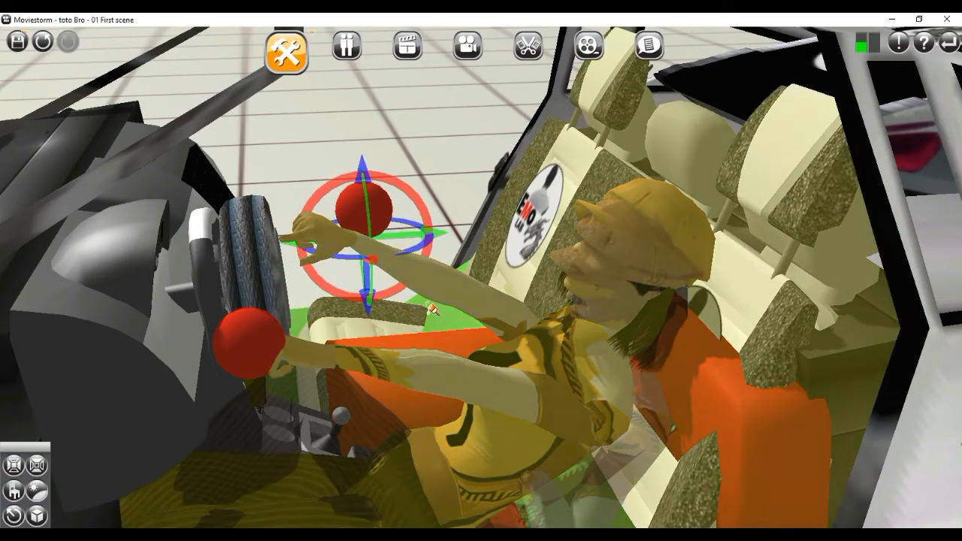
Step: Select the red sphere on the door side of the steering wheel and pull it back from the wheel towards the driver
{"action": "right_click_drag", "start_coordinate": [430, 307], "coordinate": [300, 316]}
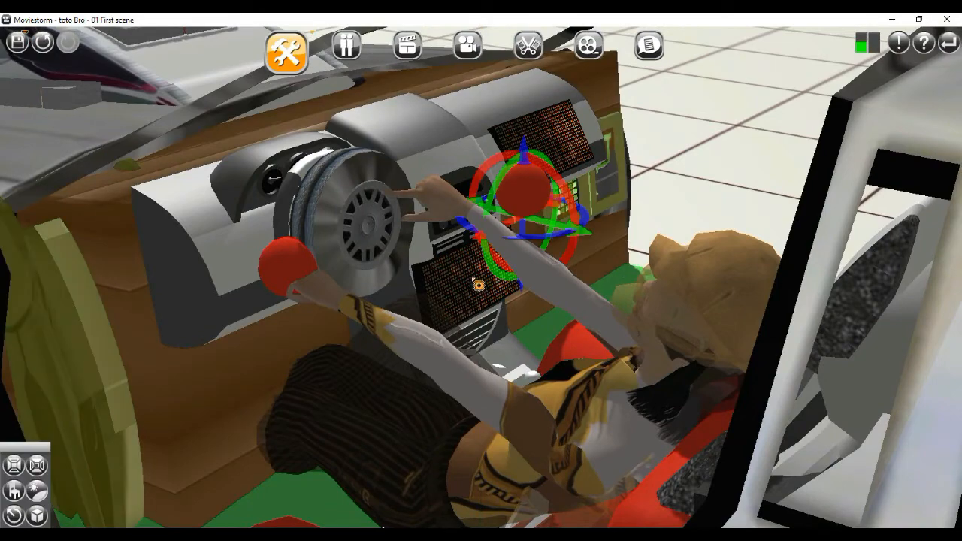
{"action": "right_click_drag", "start_coordinate": [508, 283], "coordinate": [436, 324]}
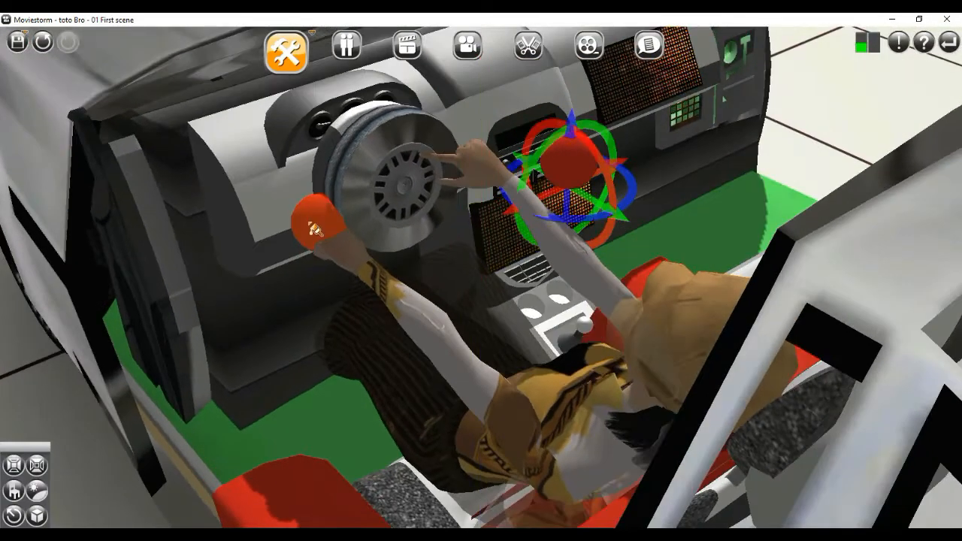
{"action": "double_click", "coordinate": [308, 221]}
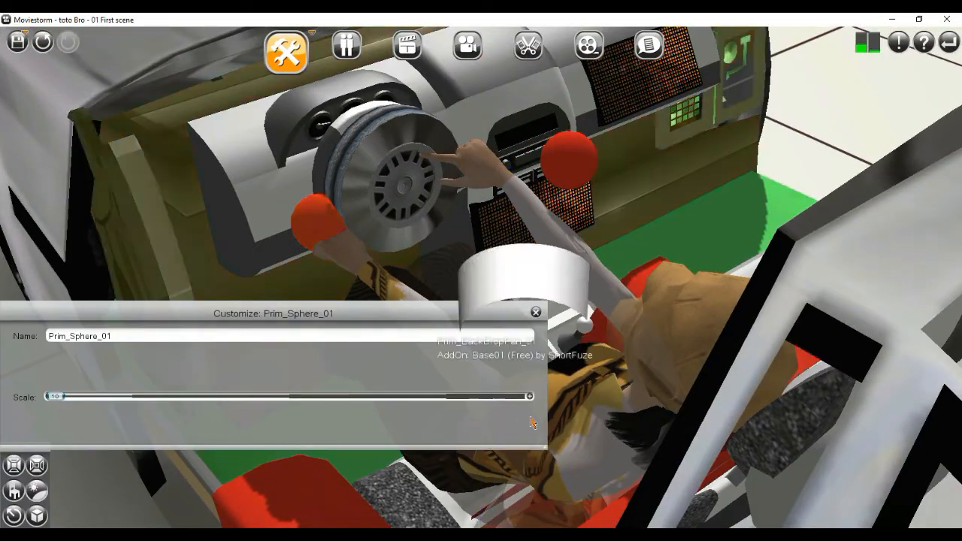
{"action": "left_click", "coordinate": [454, 428]}
{"action": "left_click", "coordinate": [536, 312]}
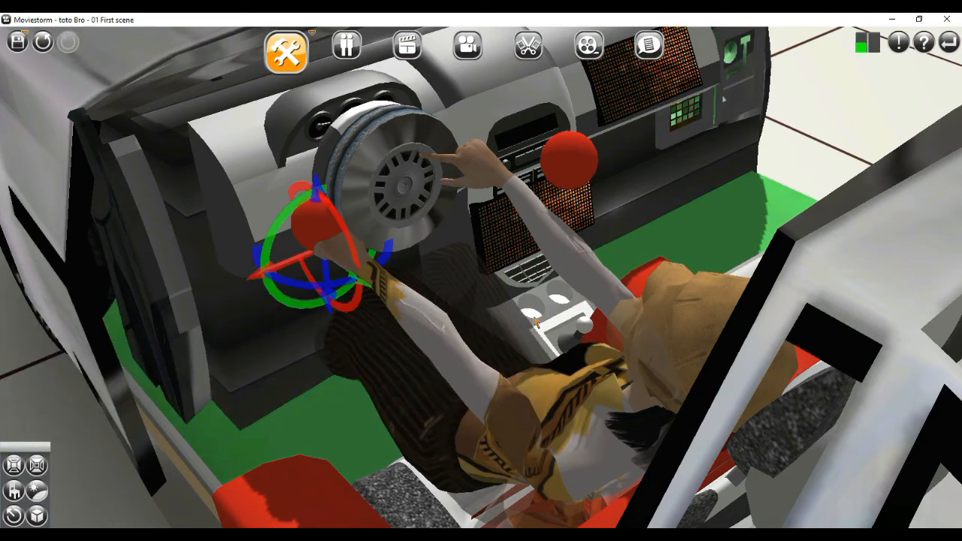
{"action": "left_click_drag", "start_coordinate": [290, 264], "coordinate": [398, 364]}
Step: Fine-tune the door-side red sphere's sideways position so the character's outer hand lines up with the steering wheel's rim
{"action": "right_click_drag", "start_coordinate": [453, 385], "coordinate": [486, 352]}
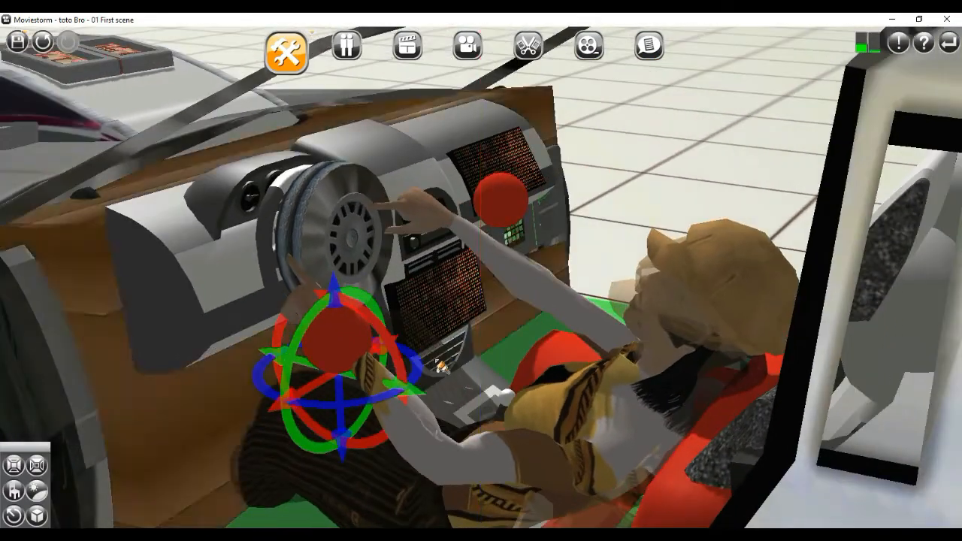
{"action": "left_click_drag", "start_coordinate": [299, 387], "coordinate": [391, 391]}
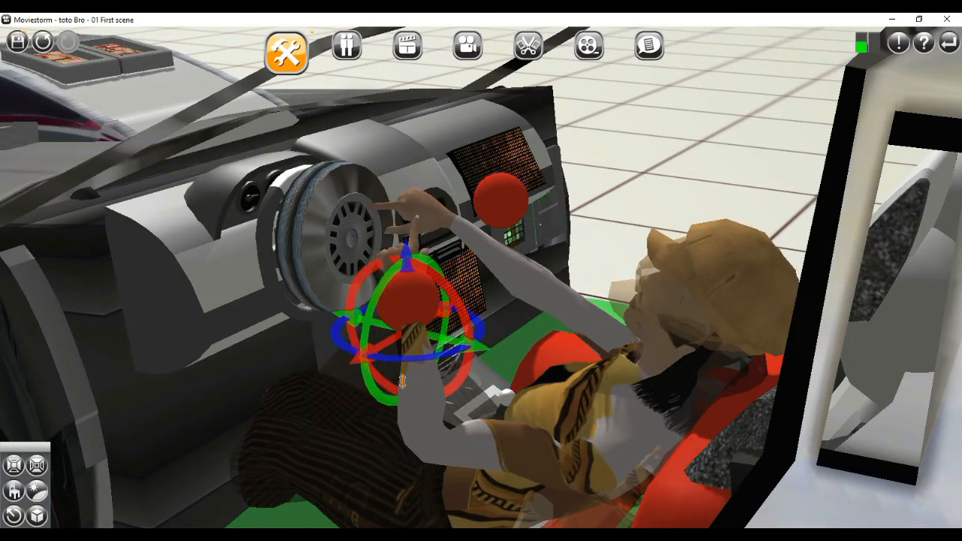
{"action": "left_click_drag", "start_coordinate": [478, 371], "coordinate": [399, 318]}
{"action": "middle_click_drag", "start_coordinate": [318, 333], "coordinate": [286, 347]}
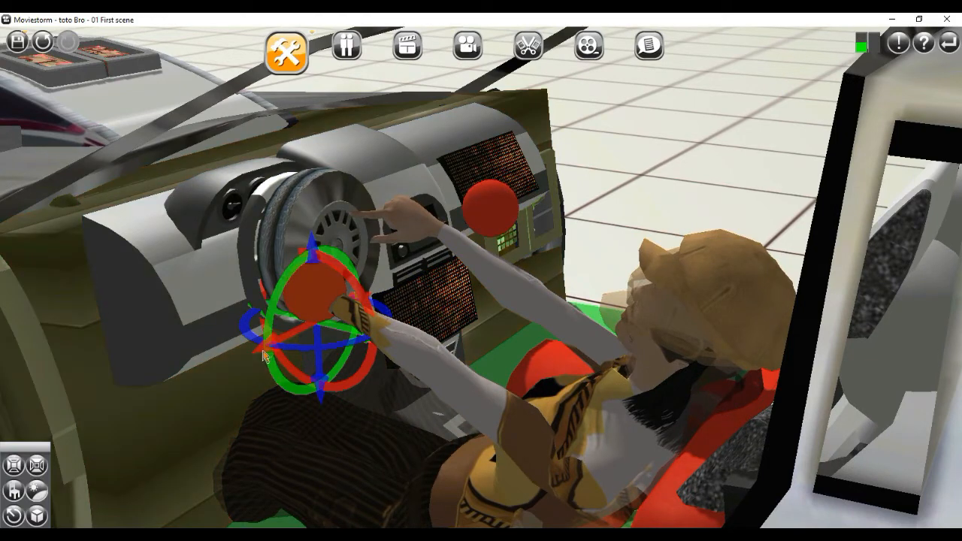
{"action": "left_click_drag", "start_coordinate": [263, 354], "coordinate": [235, 370]}
{"action": "middle_click_drag", "start_coordinate": [357, 414], "coordinate": [481, 368]}
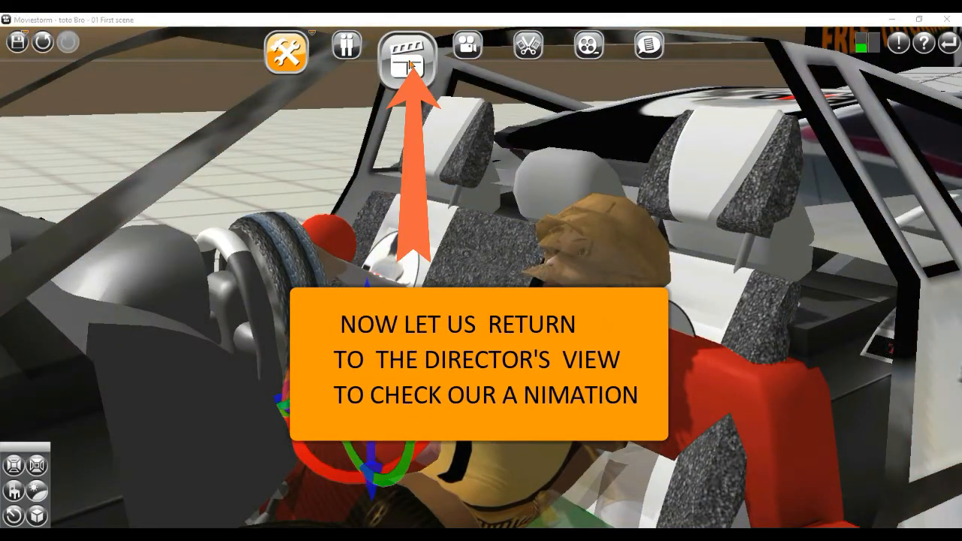
Step: Return to the director's view and examine from outside the car how the character's hands meet the steering wheel
{"action": "left_click", "coordinate": [411, 66]}
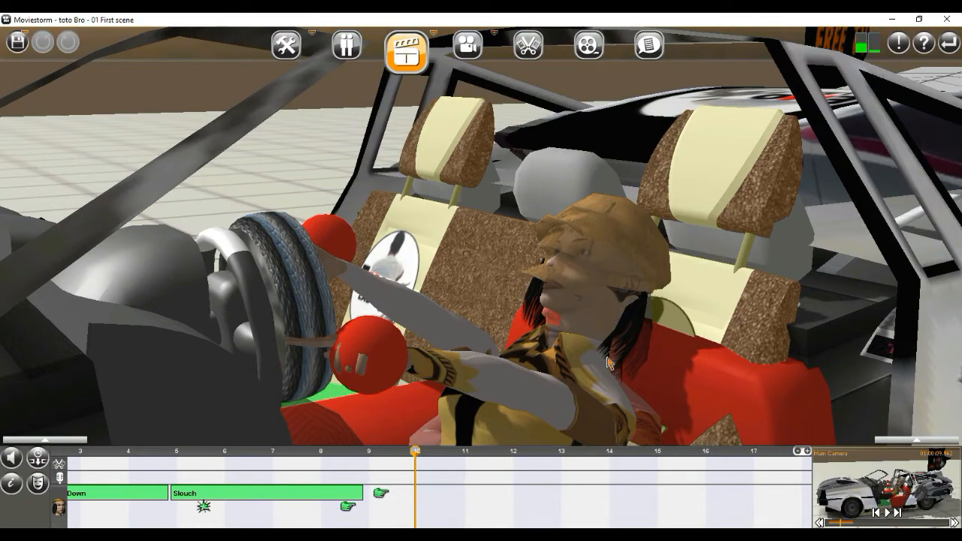
{"action": "scroll", "coordinate": [612, 368], "scroll_direction": "down", "scroll_amount": 5}
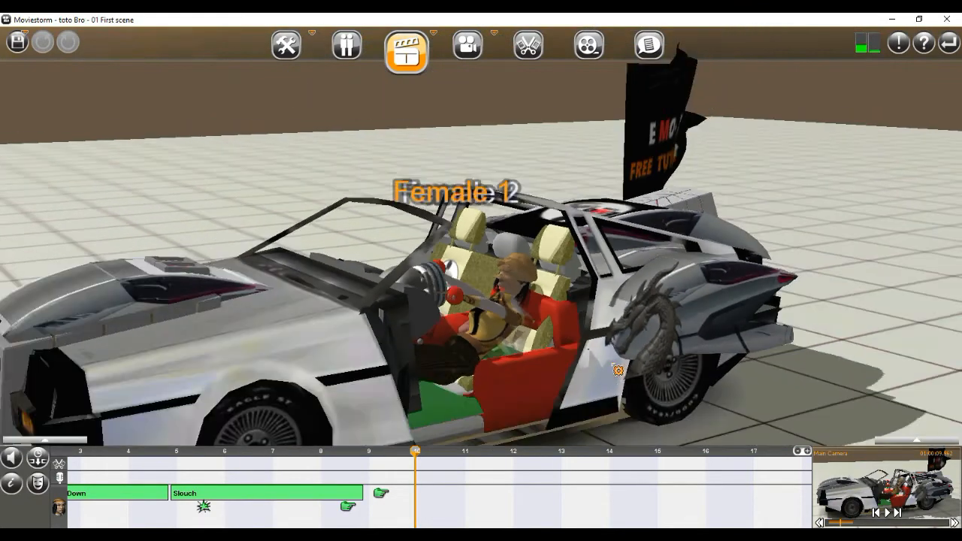
{"action": "scroll", "coordinate": [617, 370], "scroll_direction": "down", "scroll_amount": 2}
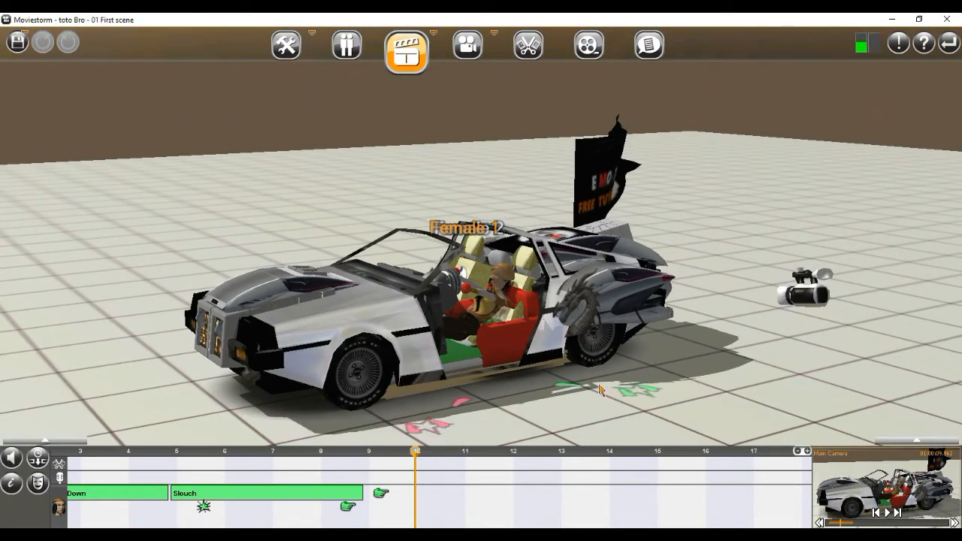
{"action": "mouse_move", "coordinate": [645, 360]}
{"action": "right_mouse_down"}
{"action": "mouse_move", "coordinate": [545, 396]}
{"action": "mouse_move", "coordinate": [439, 380]}
{"action": "mouse_move", "coordinate": [661, 369]}
{"action": "right_mouse_up"}
{"action": "scroll", "coordinate": [550, 391], "scroll_direction": "up", "scroll_amount": 5}
{"action": "scroll", "coordinate": [637, 370], "scroll_direction": "down", "scroll_amount": 3}
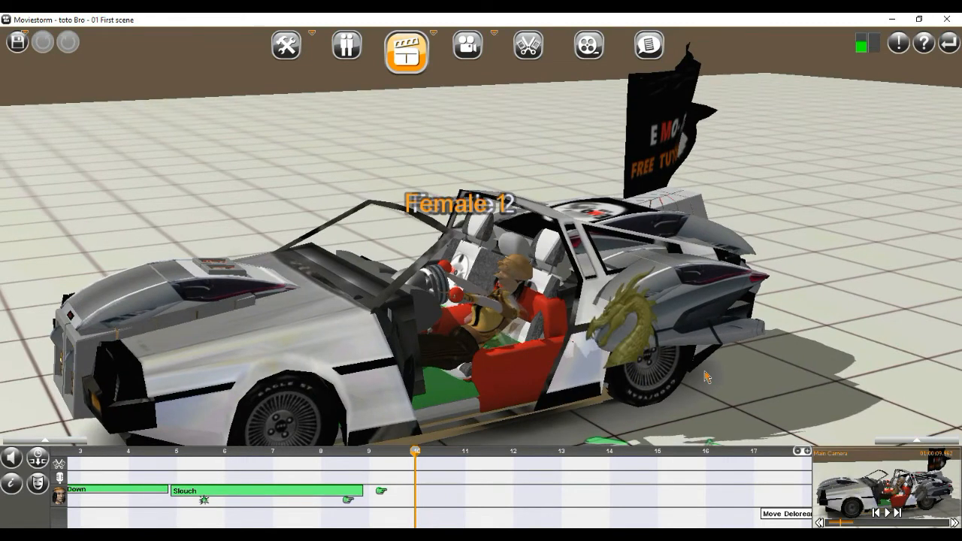
{"action": "right_click_drag", "start_coordinate": [631, 398], "coordinate": [488, 372]}
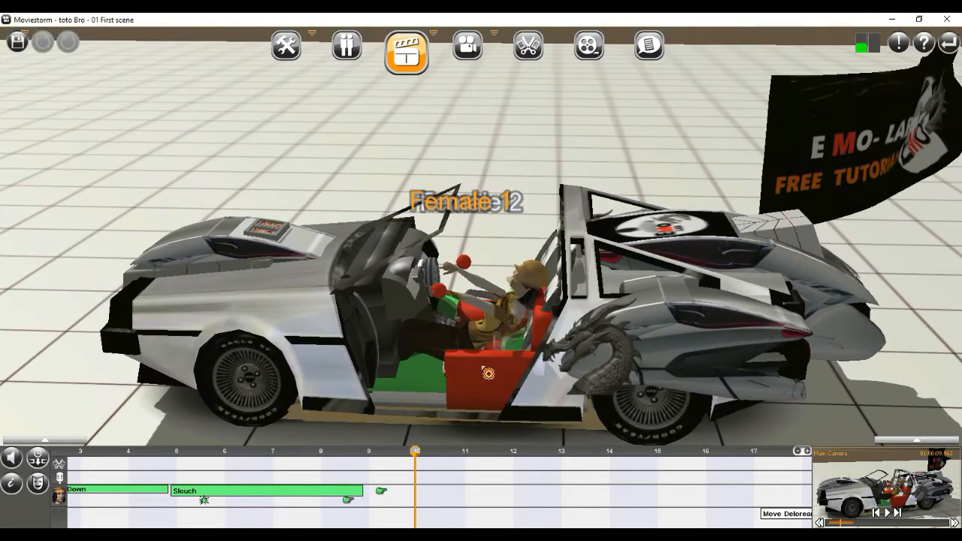
Step: Hide the red chair on the car's door side and move its hide action to the start of the timeline
{"action": "left_click", "coordinate": [487, 373]}
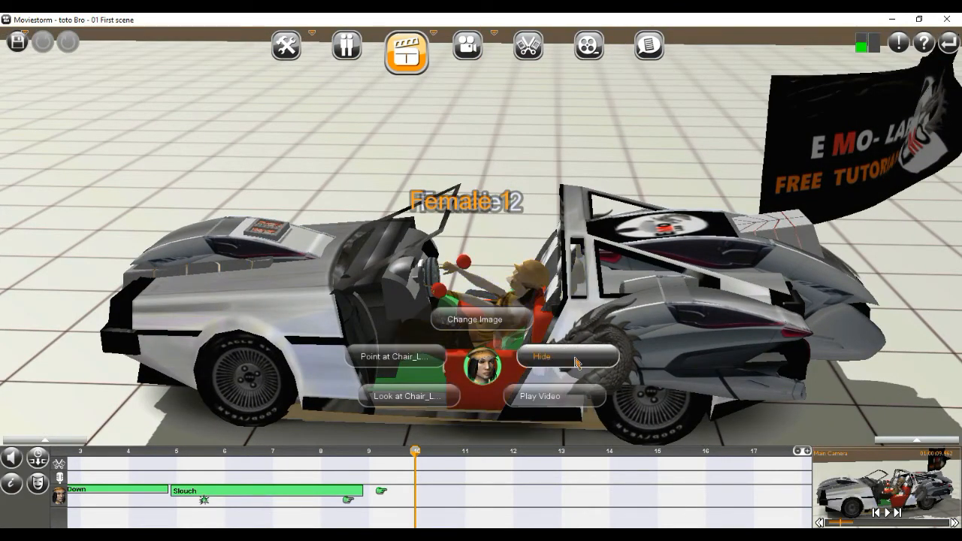
{"action": "left_click", "coordinate": [560, 363]}
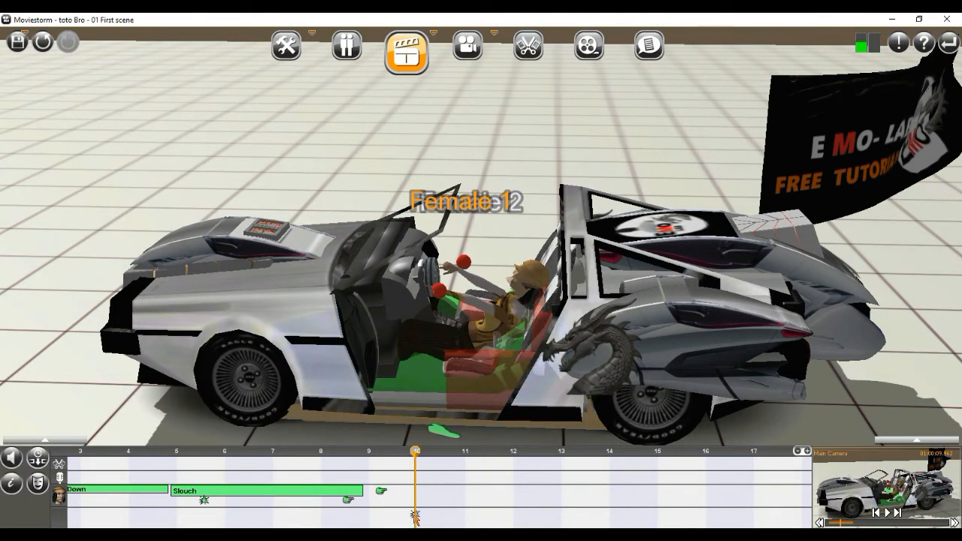
{"action": "left_click_drag", "start_coordinate": [413, 515], "coordinate": [41, 479]}
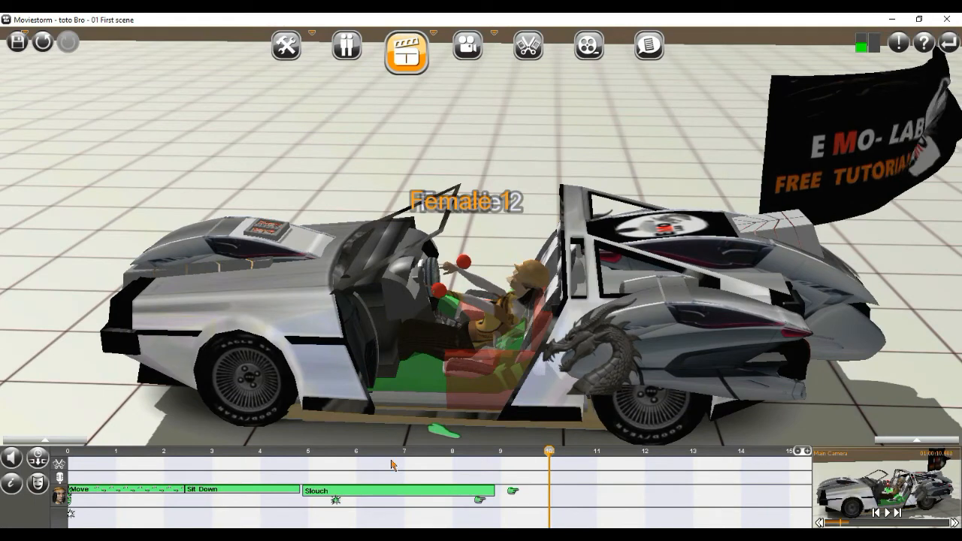
Step: Go to 0 seconds on the timeline and hide the green bed that forms the car's floor
{"action": "left_click", "coordinate": [45, 459]}
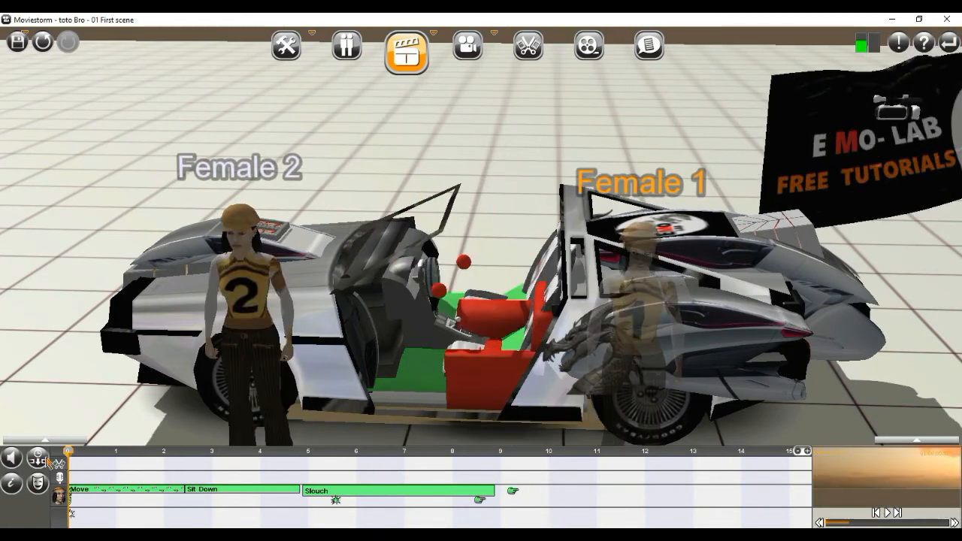
{"action": "left_click", "coordinate": [425, 376]}
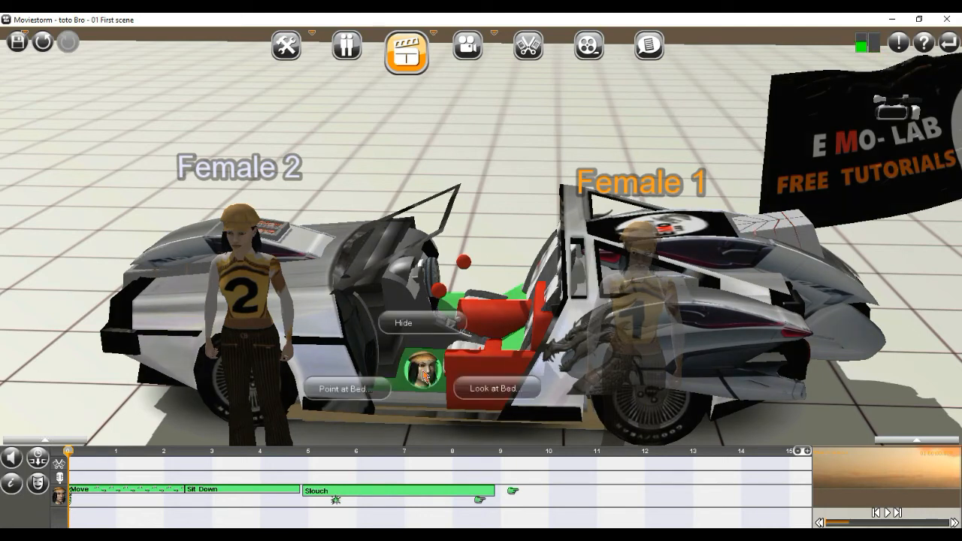
{"action": "left_click", "coordinate": [423, 324]}
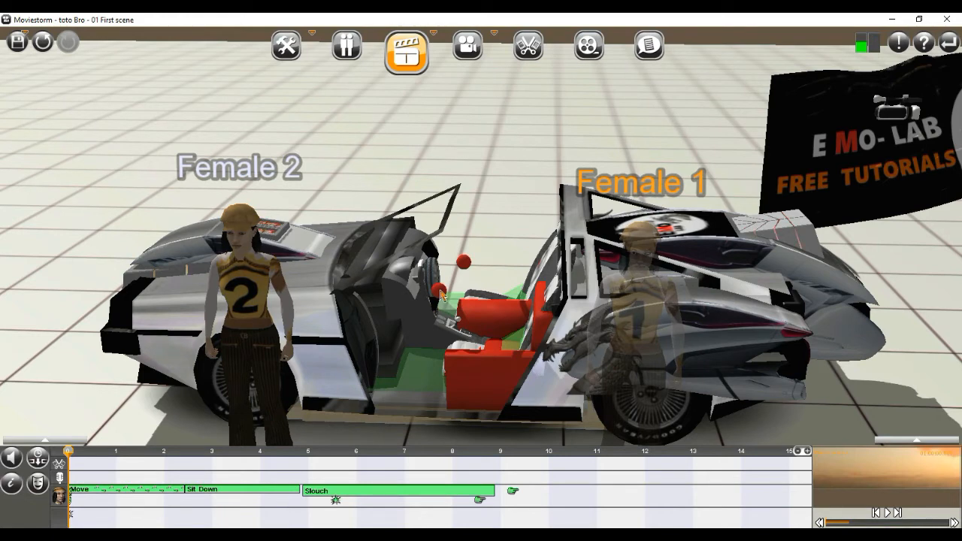
Step: Hide both red spheres beside the steering wheel at 0 seconds
{"action": "left_click", "coordinate": [447, 296]}
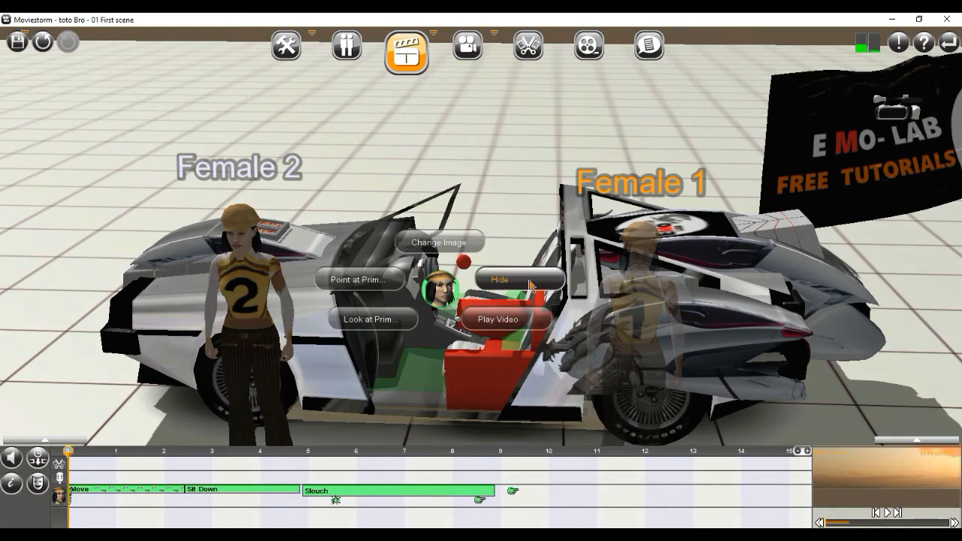
{"action": "left_click", "coordinate": [529, 284]}
{"action": "left_click", "coordinate": [466, 263]}
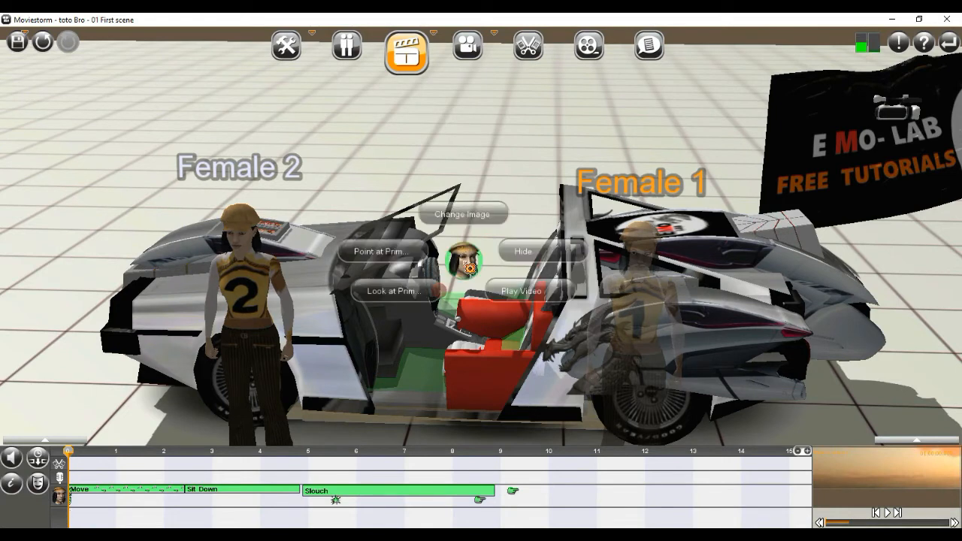
{"action": "left_click", "coordinate": [555, 254]}
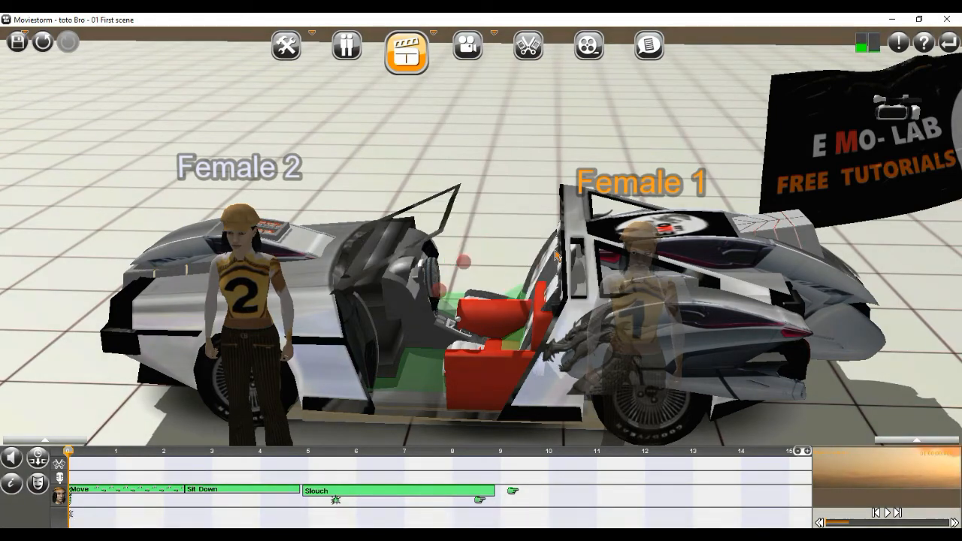
Step: Hide the red lounge chair that overlaps the car's seats at 0 seconds on the timeline
{"action": "left_click", "coordinate": [491, 379]}
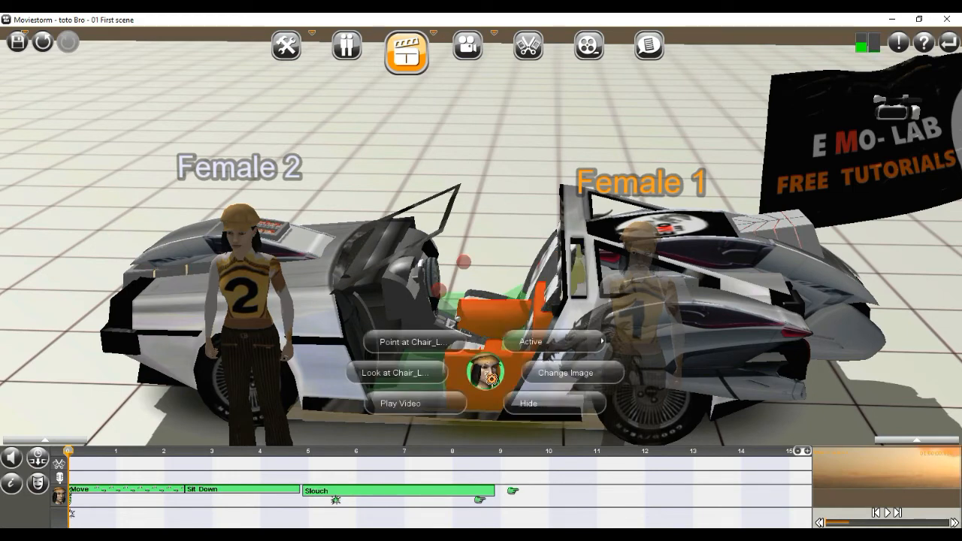
{"action": "left_click", "coordinate": [530, 404]}
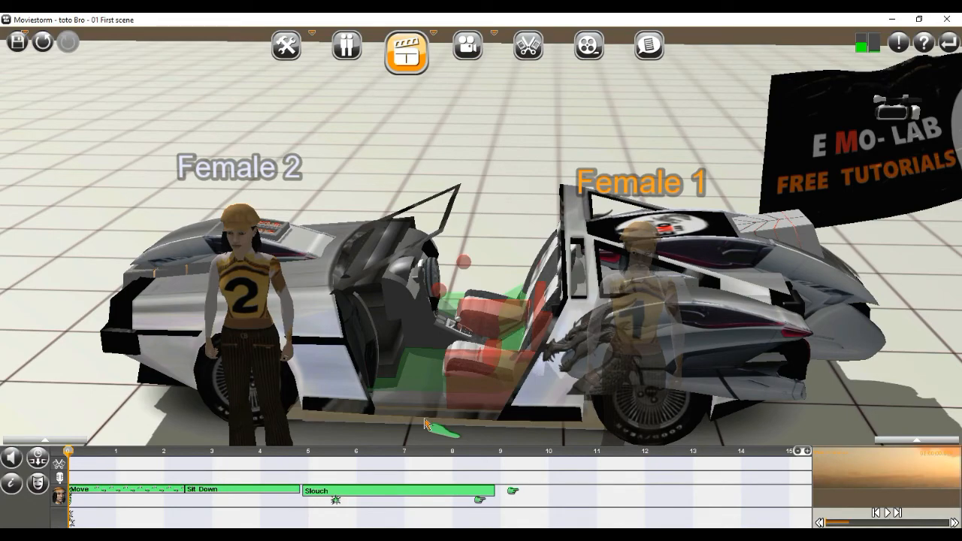
{"action": "scroll", "coordinate": [427, 424], "scroll_direction": "down", "scroll_amount": 3}
{"action": "mouse_move", "coordinate": [427, 424]}
{"action": "right_mouse_down"}
{"action": "mouse_move", "coordinate": [535, 433]}
{"action": "mouse_move", "coordinate": [423, 416]}
{"action": "mouse_move", "coordinate": [450, 414]}
{"action": "mouse_move", "coordinate": [399, 430]}
{"action": "mouse_move", "coordinate": [438, 423]}
{"action": "right_mouse_up"}
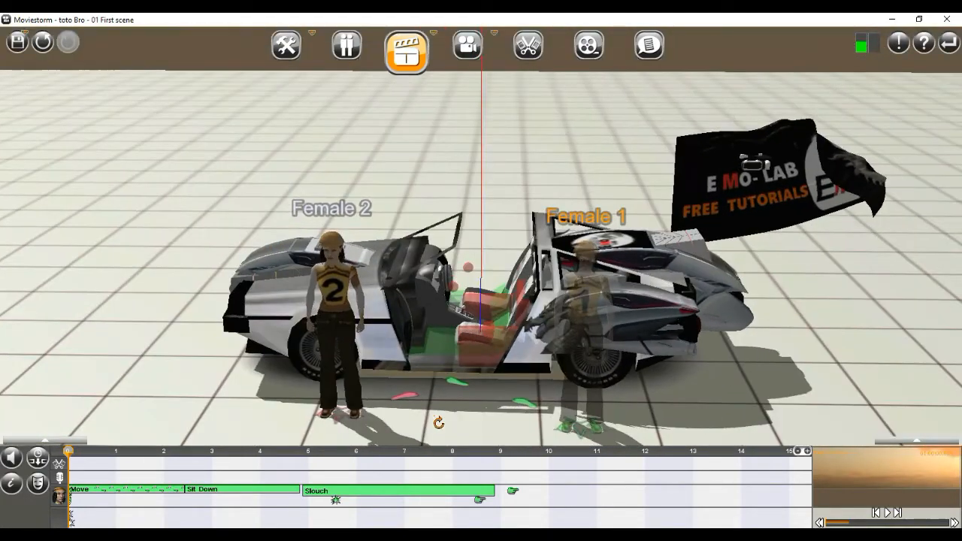
{"action": "scroll", "coordinate": [436, 418], "scroll_direction": "up", "scroll_amount": 2}
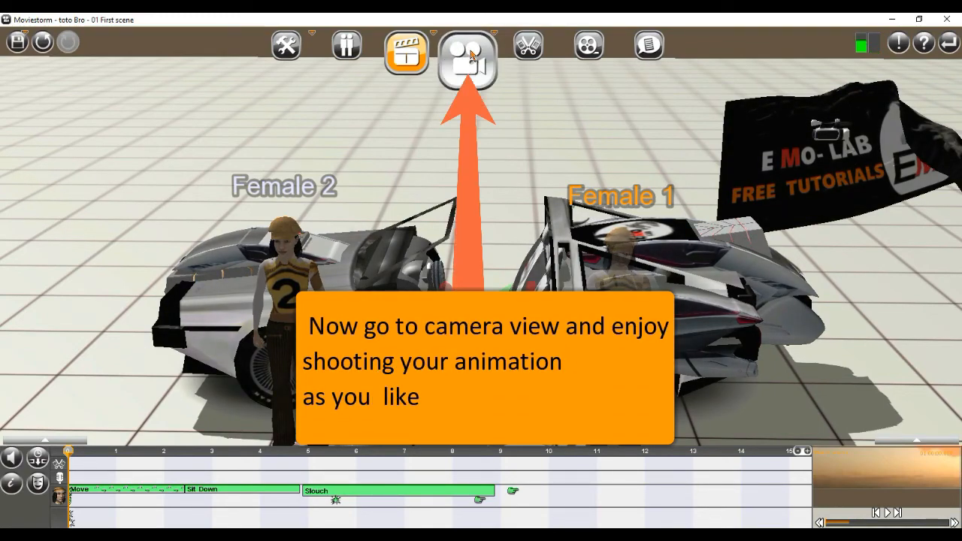
Step: Frame the car's open door side with the Main Camera at 0 seconds in camera view and preview the boarding animation along the timeline
{"action": "left_click", "coordinate": [467, 57]}
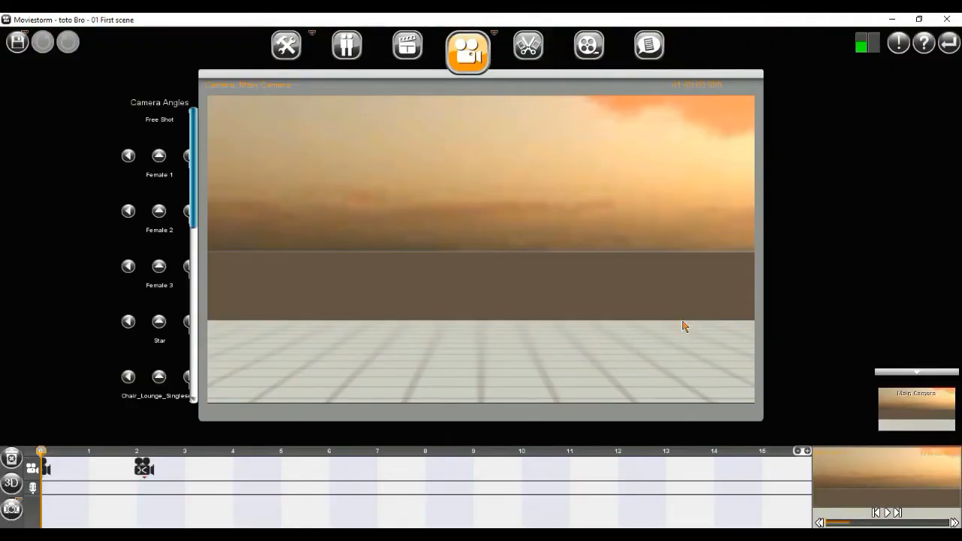
{"action": "left_click", "coordinate": [498, 384]}
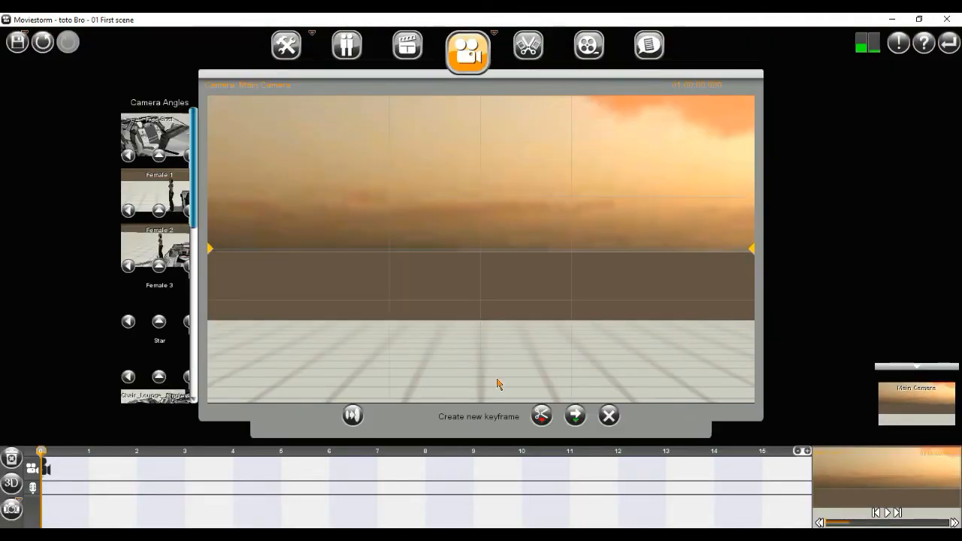
{"action": "left_click_drag", "start_coordinate": [494, 376], "coordinate": [575, 331]}
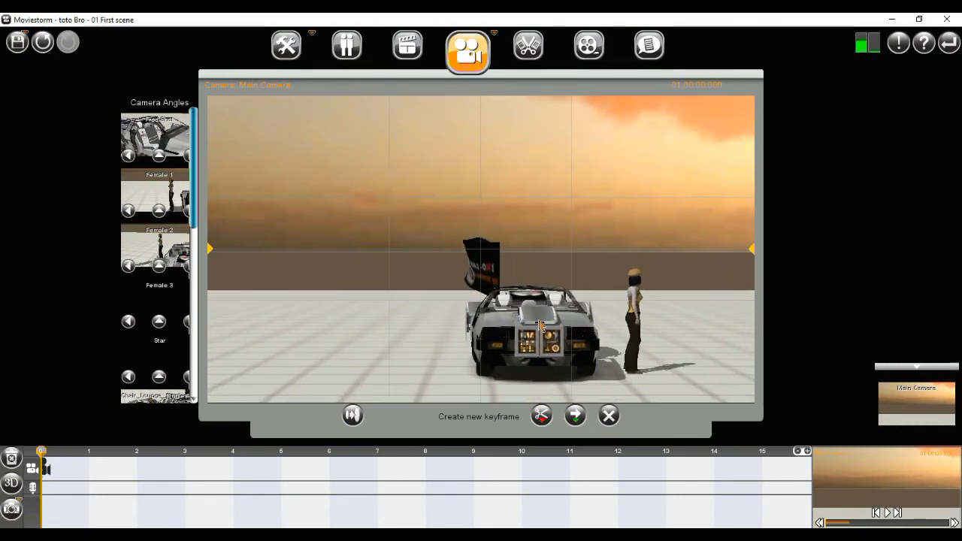
{"action": "left_click_drag", "start_coordinate": [702, 369], "coordinate": [338, 315]}
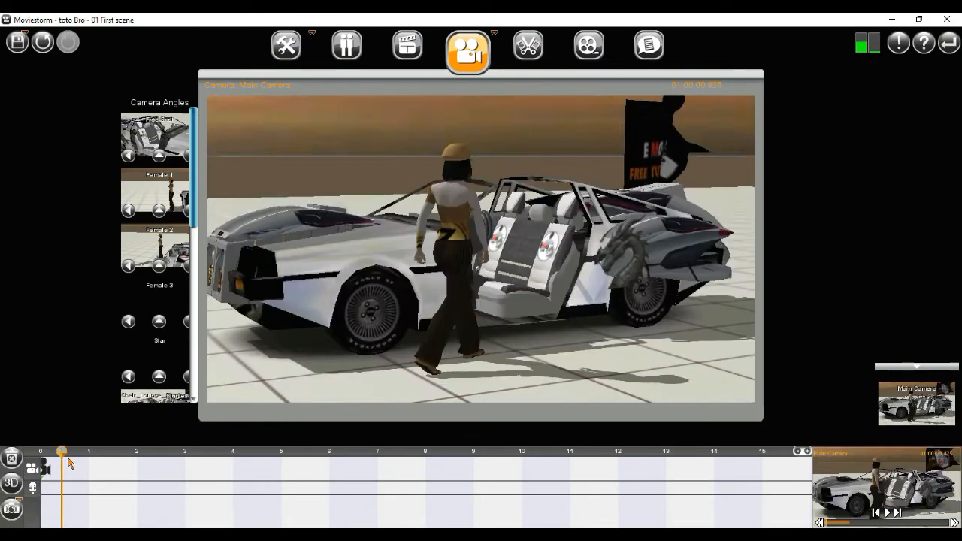
{"action": "left_click_drag", "start_coordinate": [68, 460], "coordinate": [621, 443]}
{"action": "left_click", "coordinate": [357, 455]}
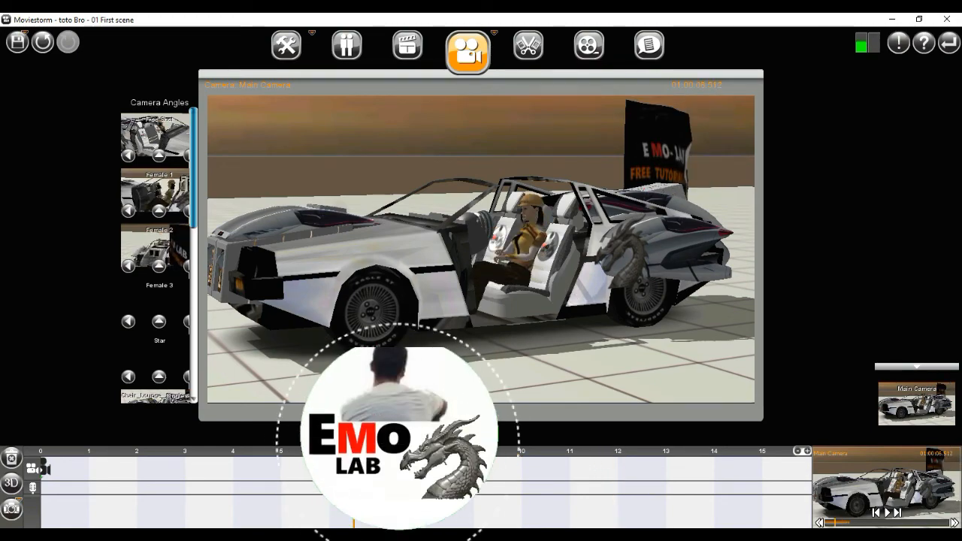